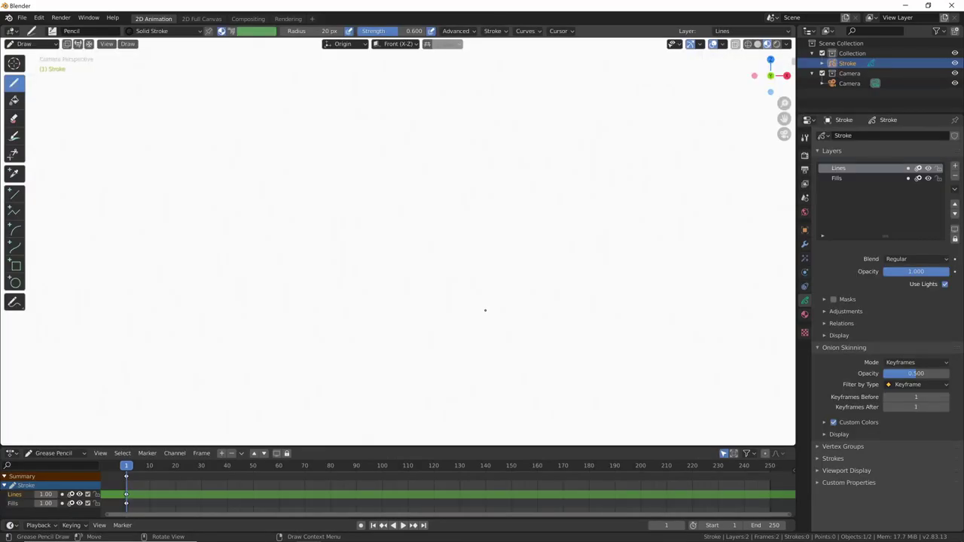
Hand-write the 2.83 label at top right, then open action.blend in 2.82a and start writing 2.82a.
mouse_move(614, 76)
mouse_down()
mouse_move(646, 95)
mouse_move(666, 83)
mouse_move(683, 96)
mouse_up()
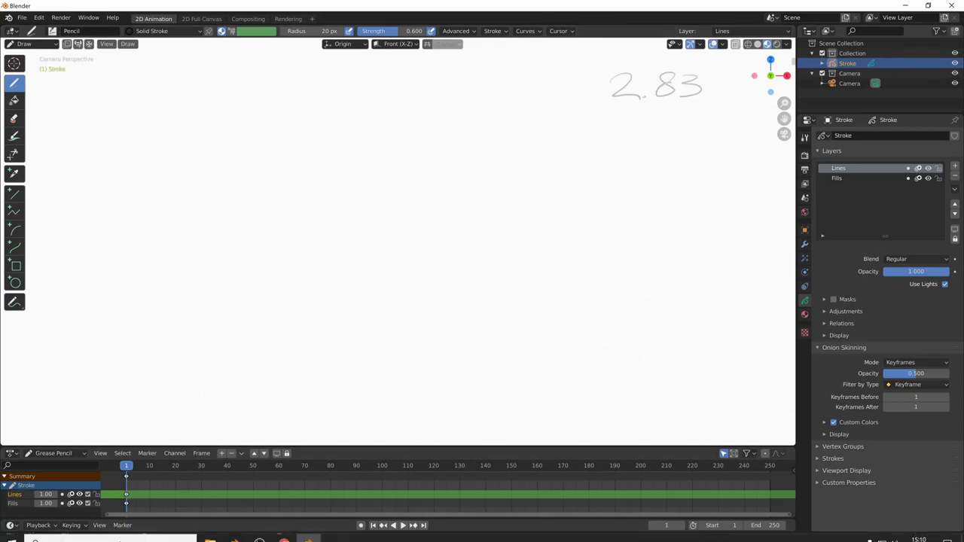
click(235, 532)
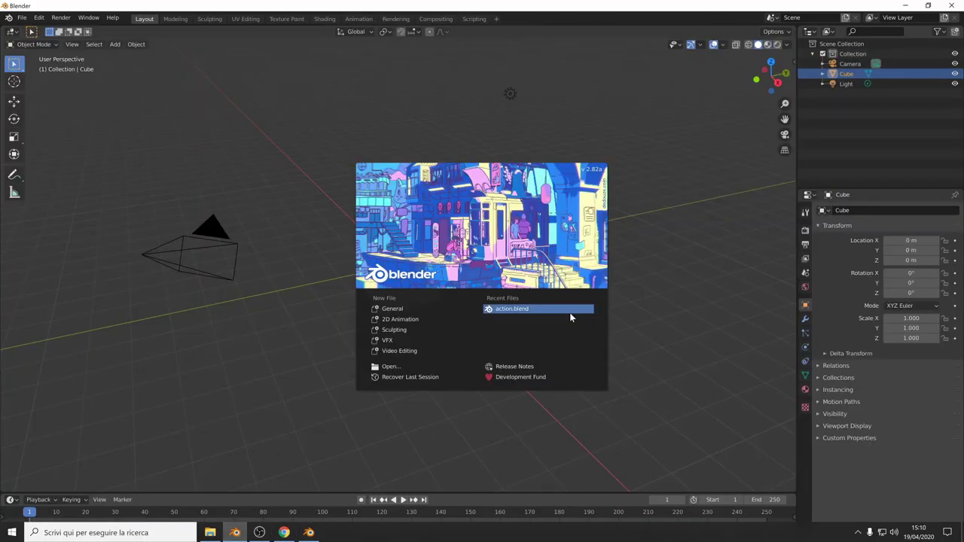
click(397, 370)
mouse_move(649, 72)
mouse_down()
mouse_move(671, 91)
mouse_move(701, 74)
mouse_move(742, 90)
mouse_up()
click(676, 91)
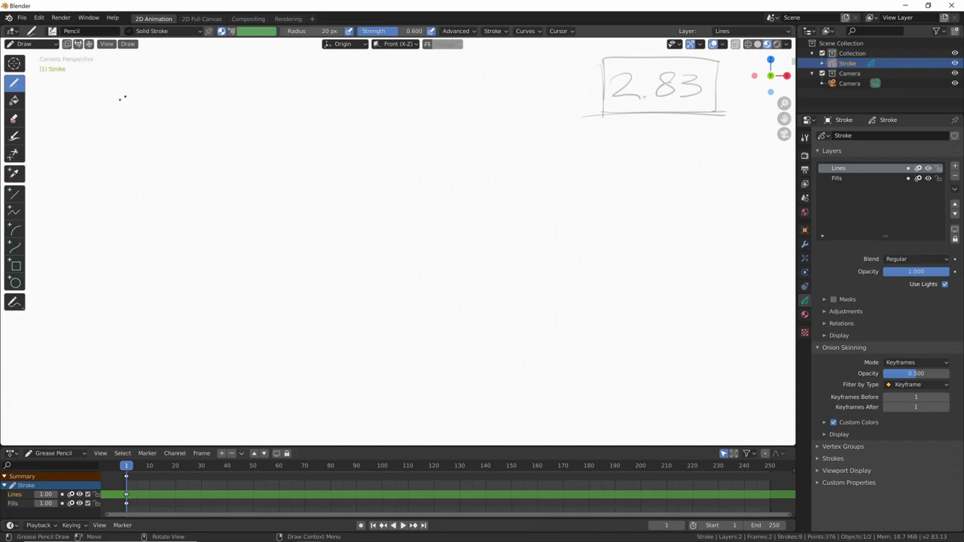
Draw a long looping spiral across the 2.83 canvas, then the same spiral in the 2.82a file.
drag(122, 98, 438, 123)
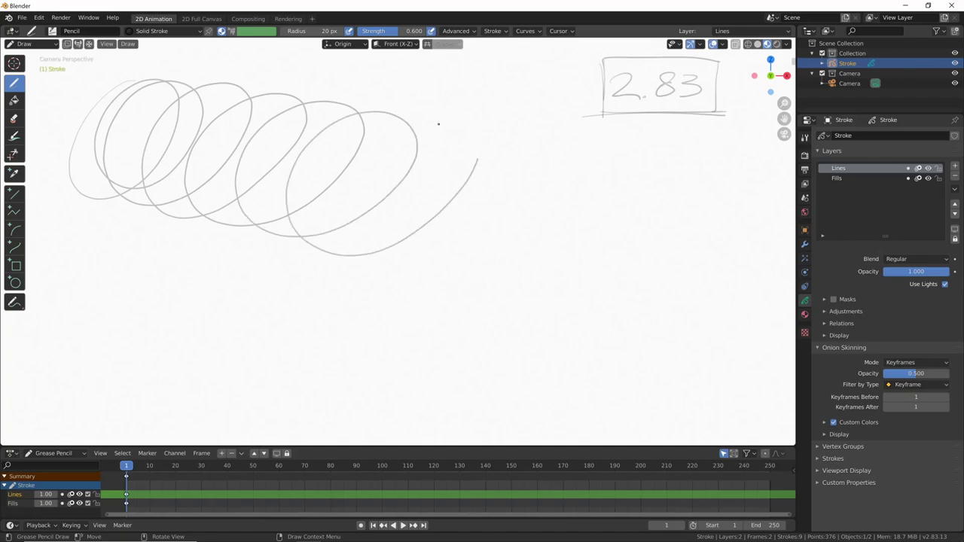
drag(439, 124, 716, 252)
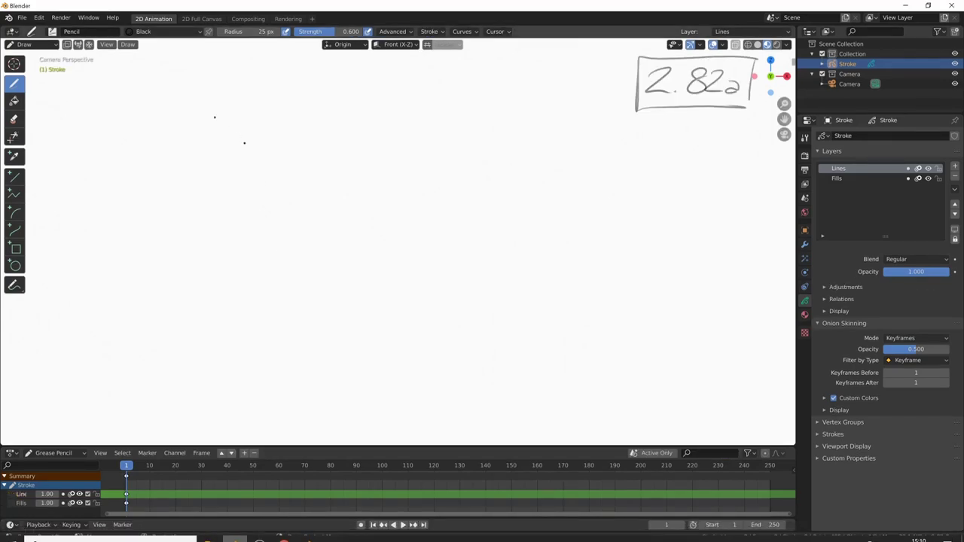
drag(169, 75, 505, 149)
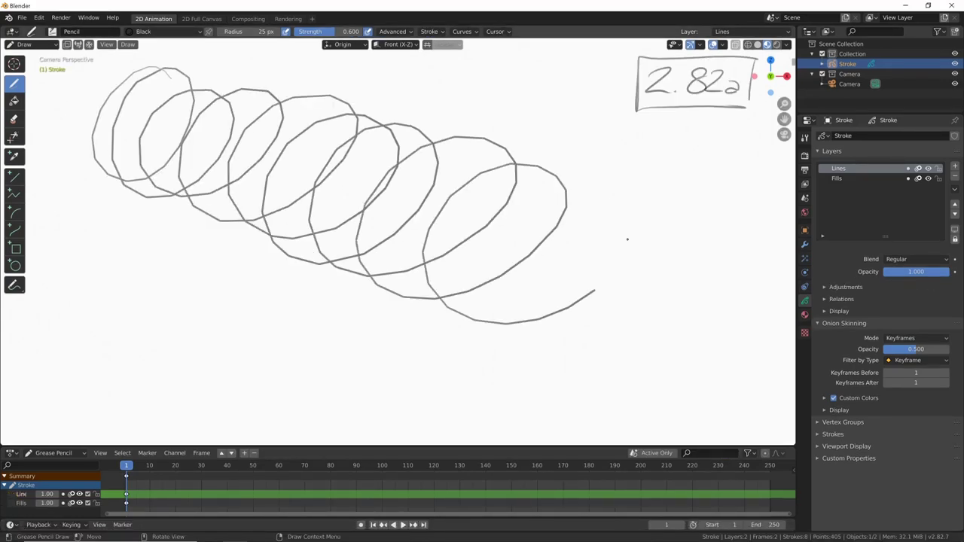
drag(505, 148, 686, 395)
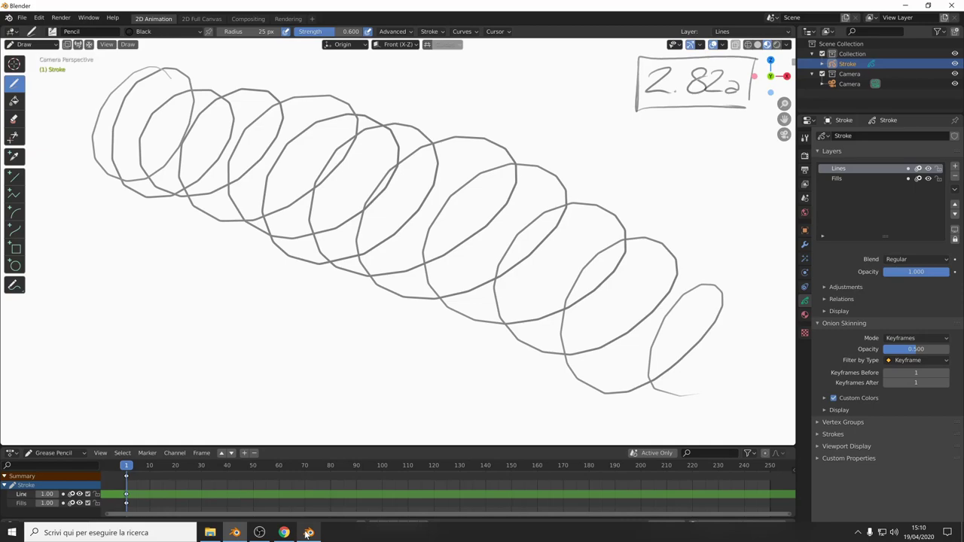
click(308, 532)
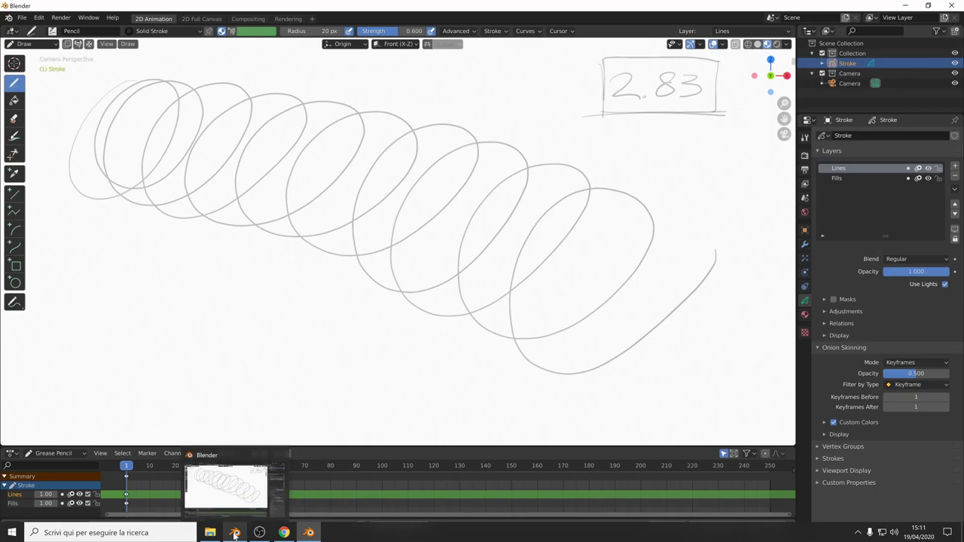
mouse_move(234, 532)
click(235, 534)
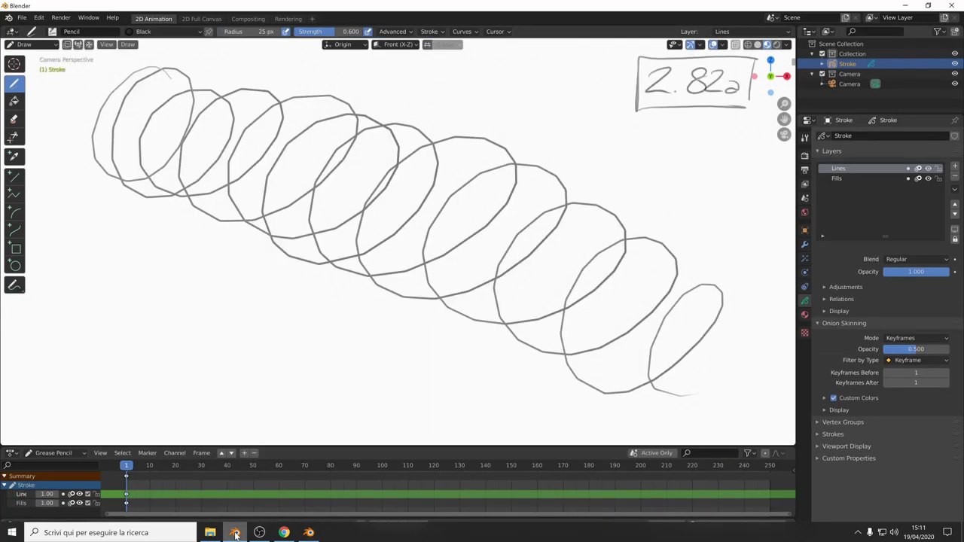
click(309, 533)
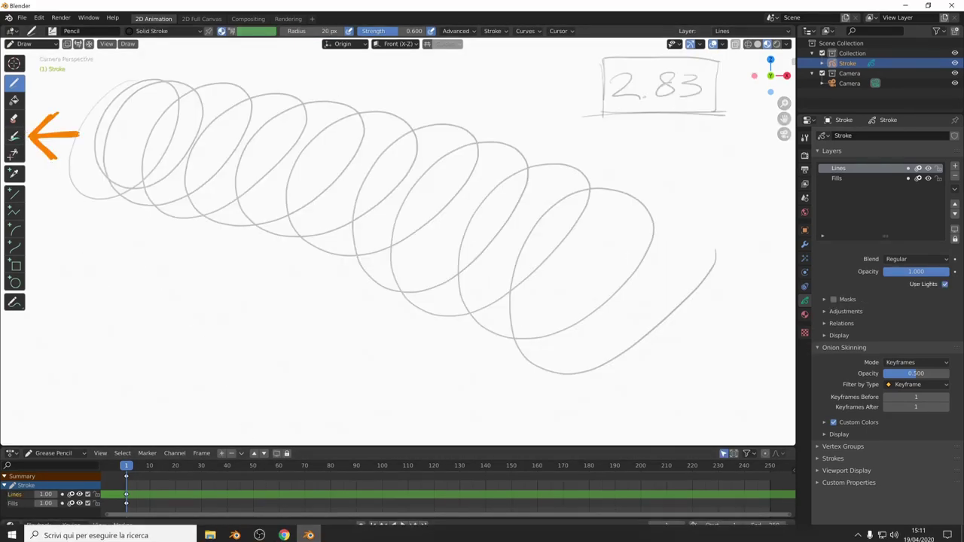
click(235, 534)
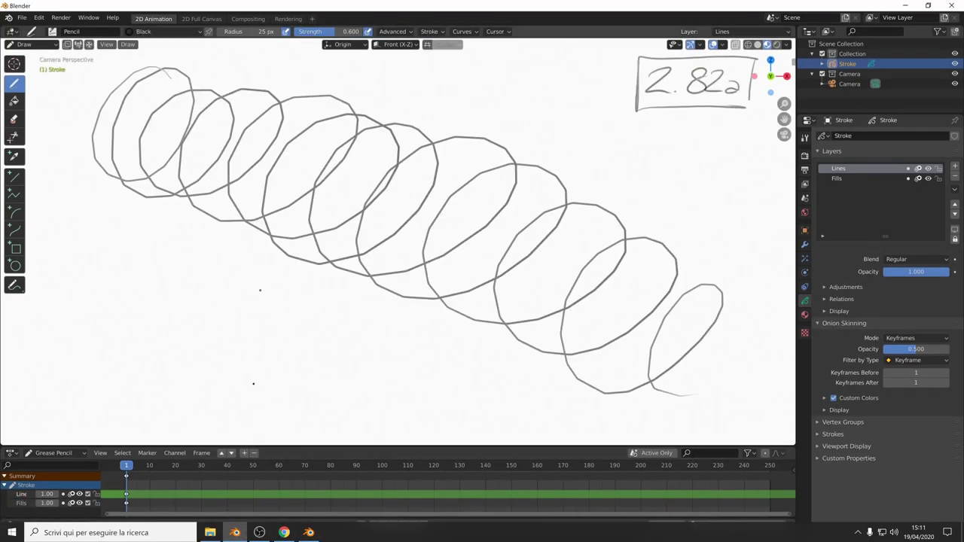
click(309, 533)
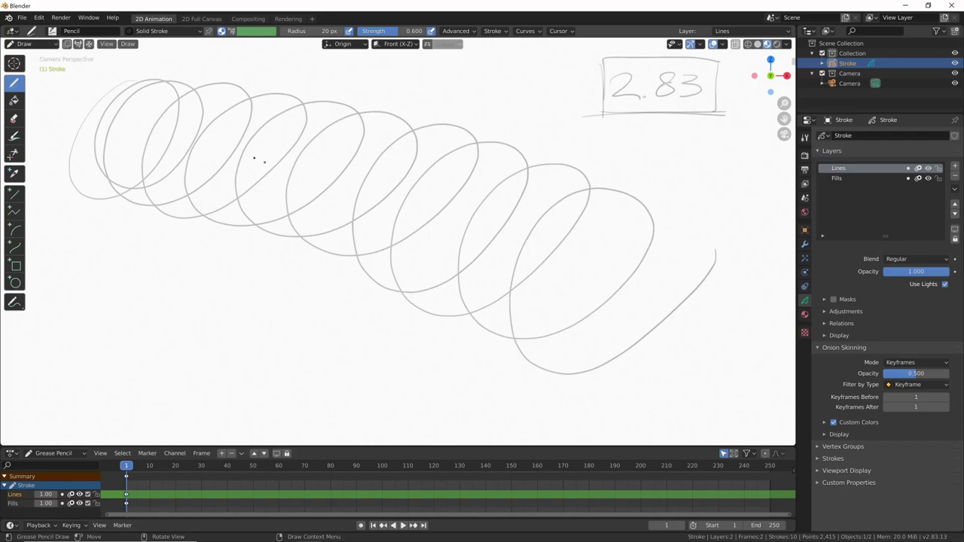
Compare the brush preset lists in Blender 2.83 and 2.82a.
click(53, 34)
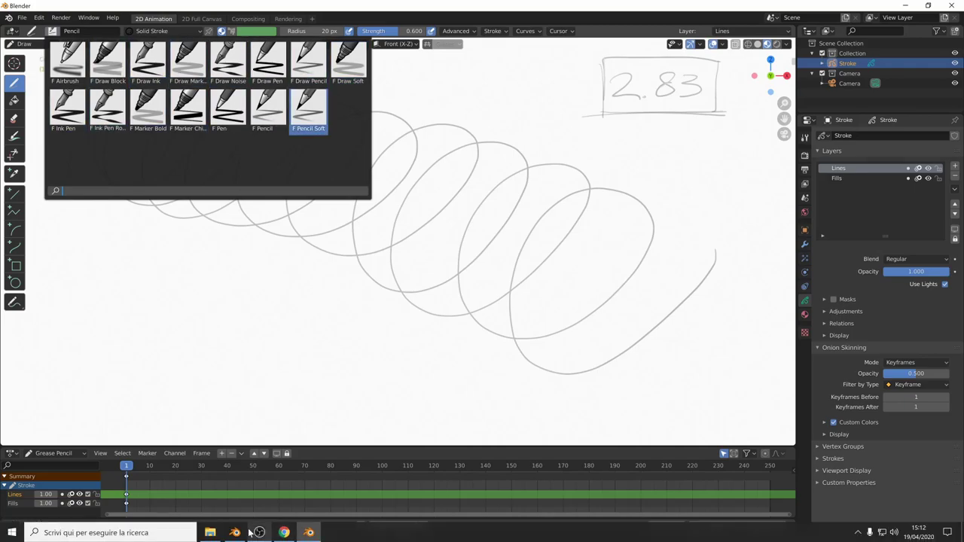
click(235, 532)
click(52, 31)
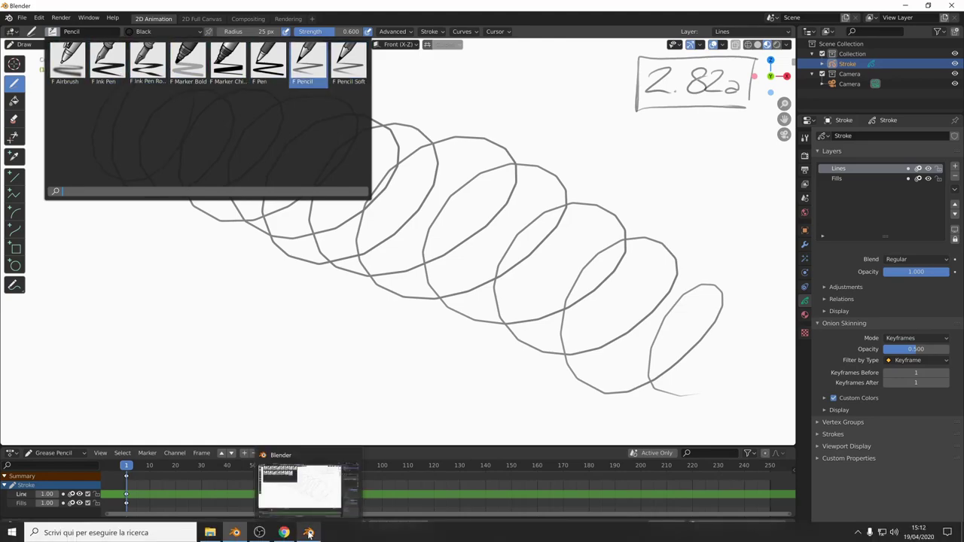
click(309, 534)
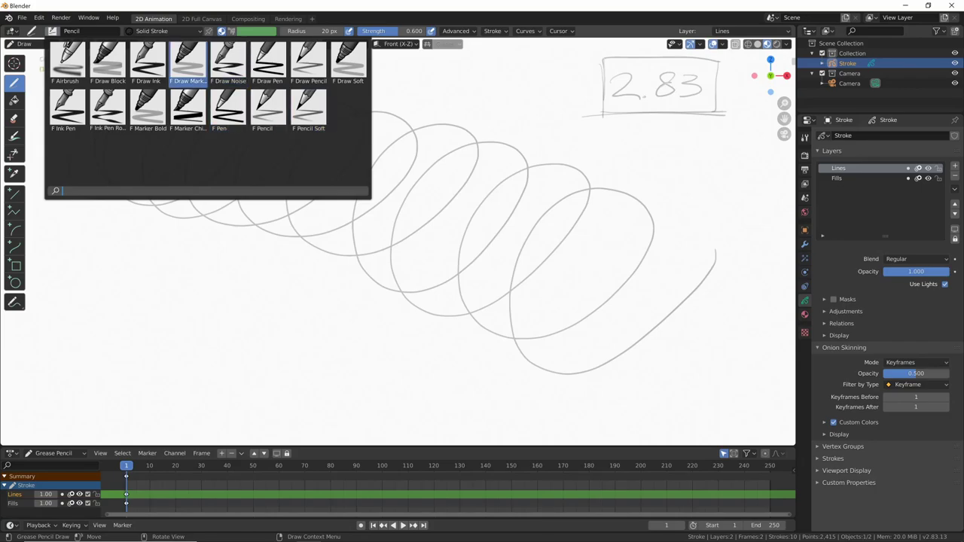
Close the brush presets and show the stroke materials in both versions.
click(201, 33)
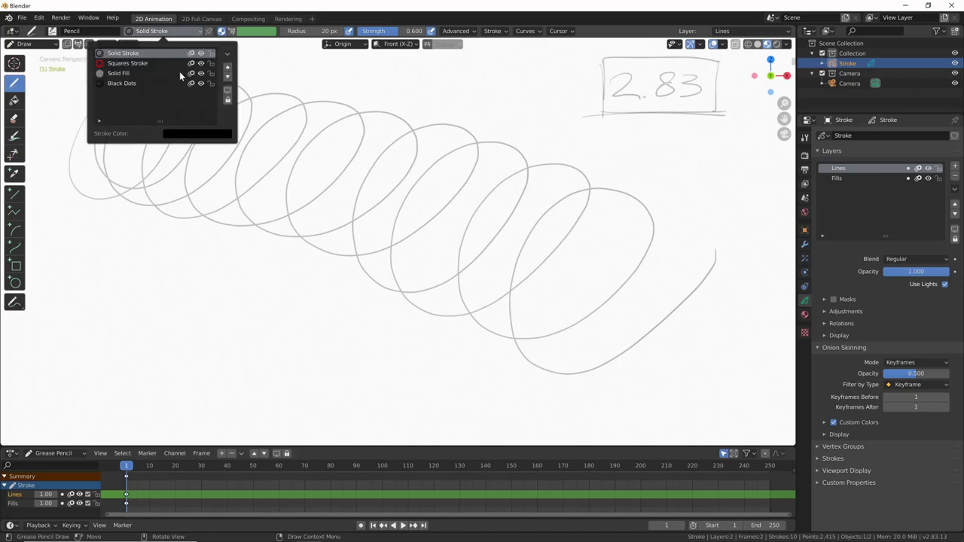
click(805, 314)
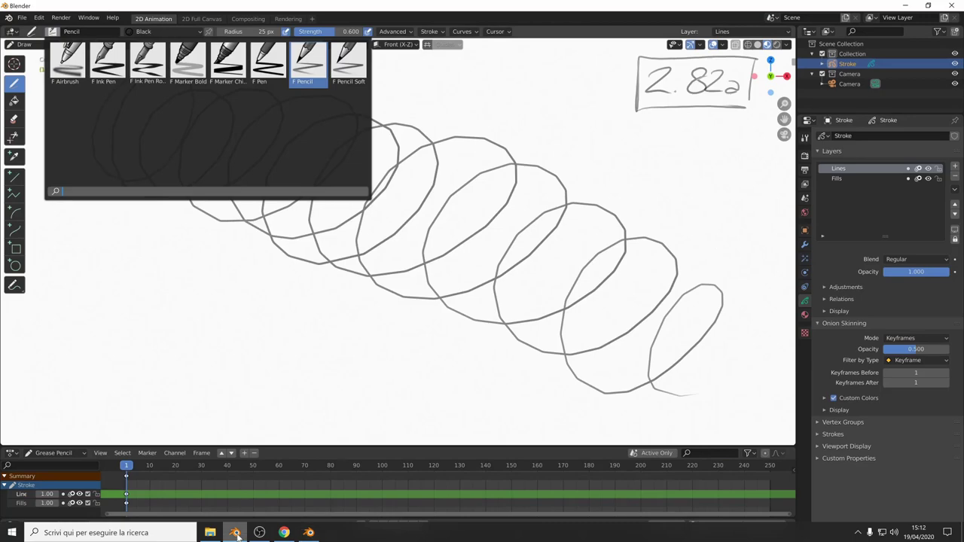
click(804, 314)
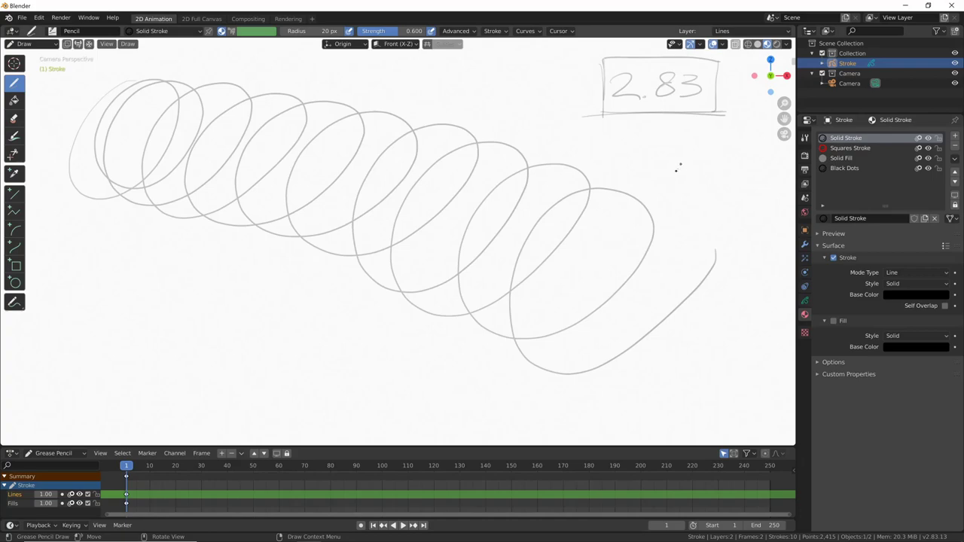
Draw test strokes: a zigzag, a Solid Fill grey blob and a Black Dots stroke.
mouse_move(673, 181)
mouse_down()
mouse_move(725, 241)
mouse_move(756, 308)
mouse_up()
click(863, 148)
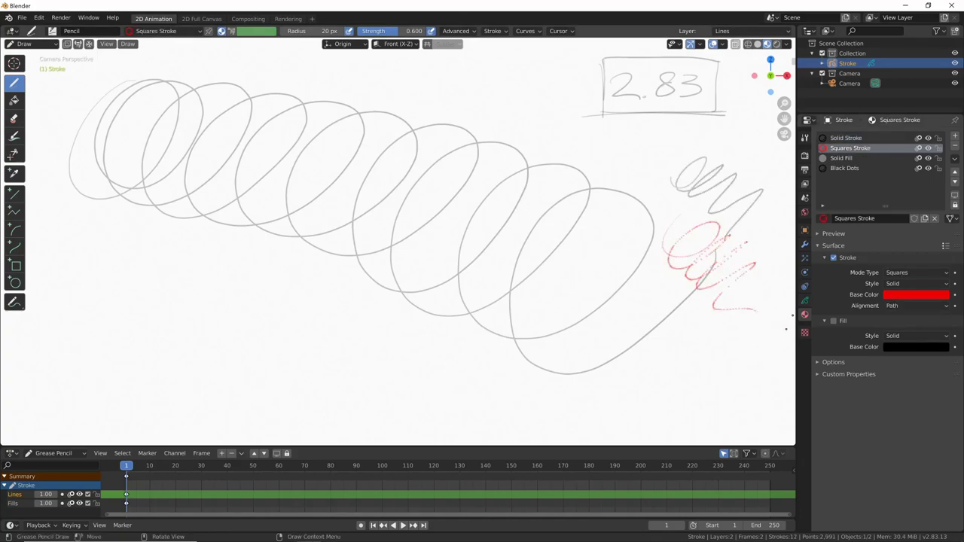
click(842, 158)
drag(678, 287, 640, 317)
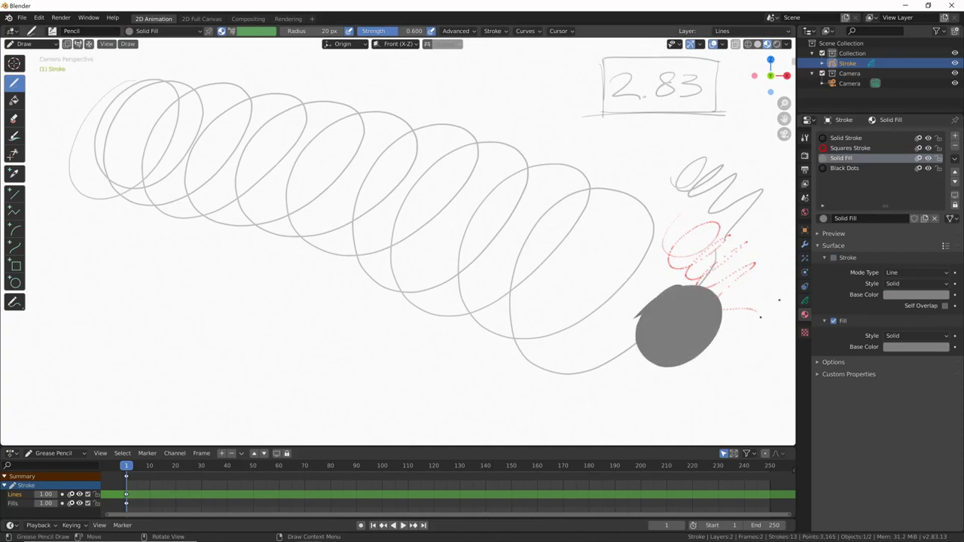
click(859, 166)
drag(661, 424, 777, 407)
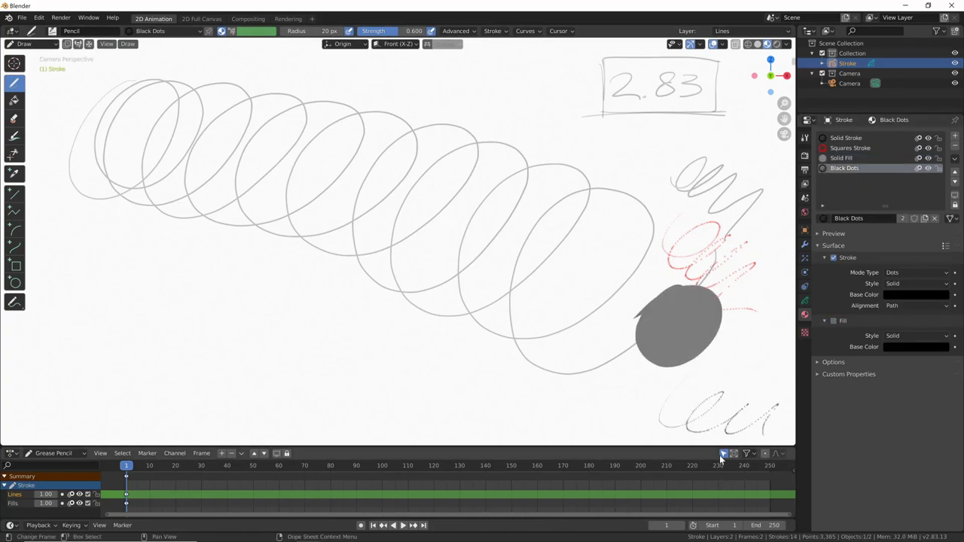
Choose the Airbrush brush from the brush presets.
click(602, 418)
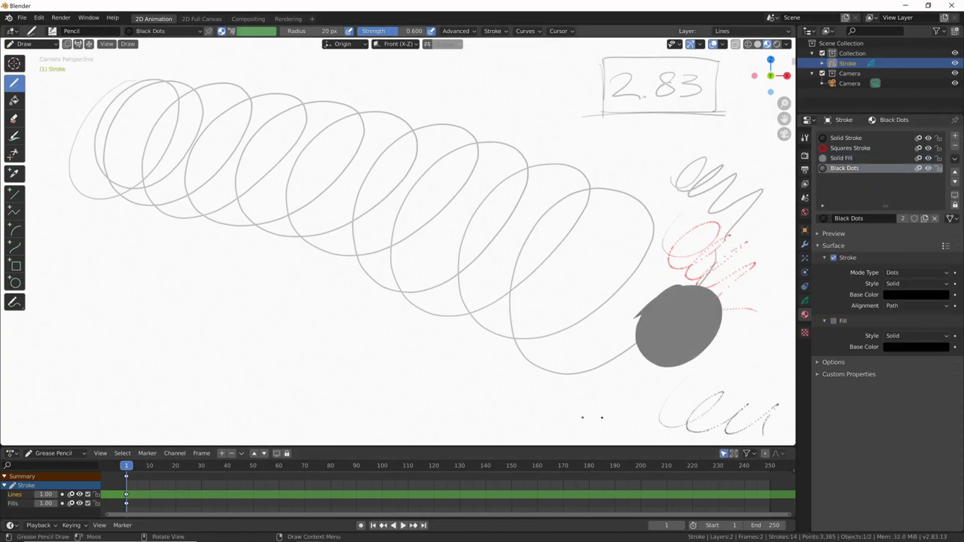
click(53, 32)
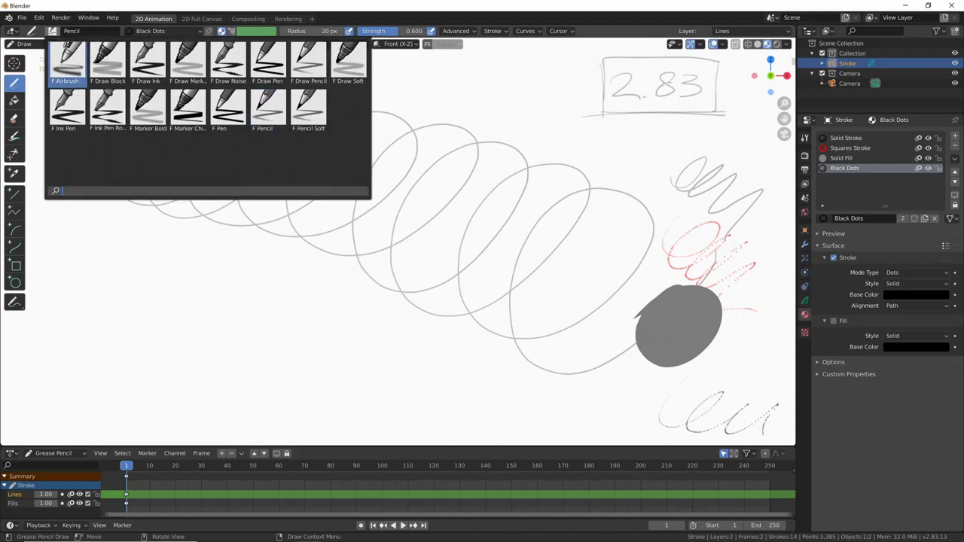
click(78, 76)
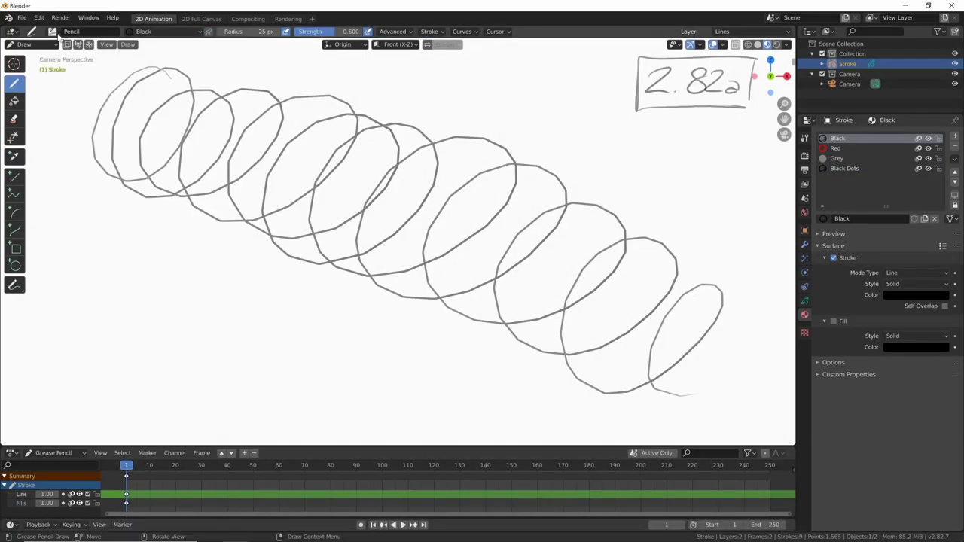
Paint thick Airbrush loops left of the version label in both 2.82a and 2.83.
click(68, 31)
click(67, 61)
drag(547, 104, 705, 147)
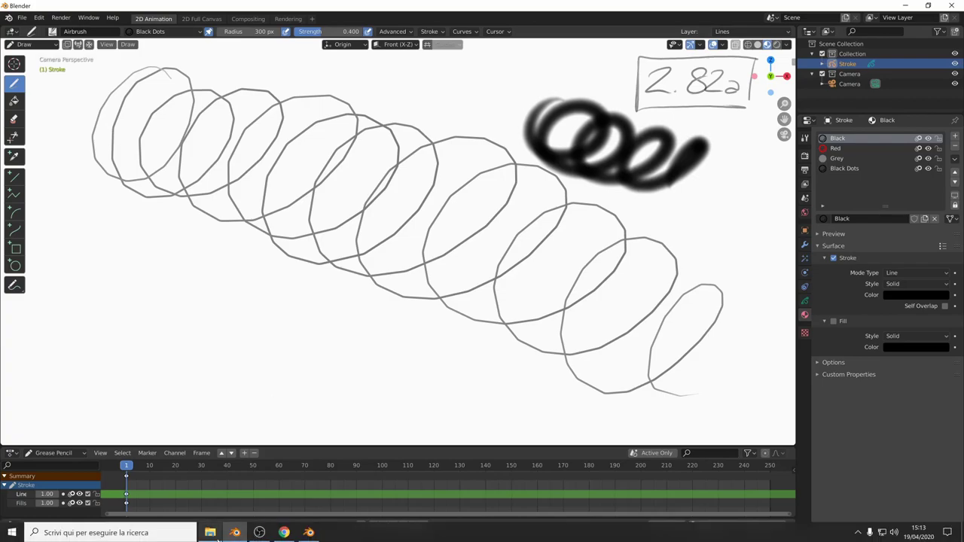
click(308, 533)
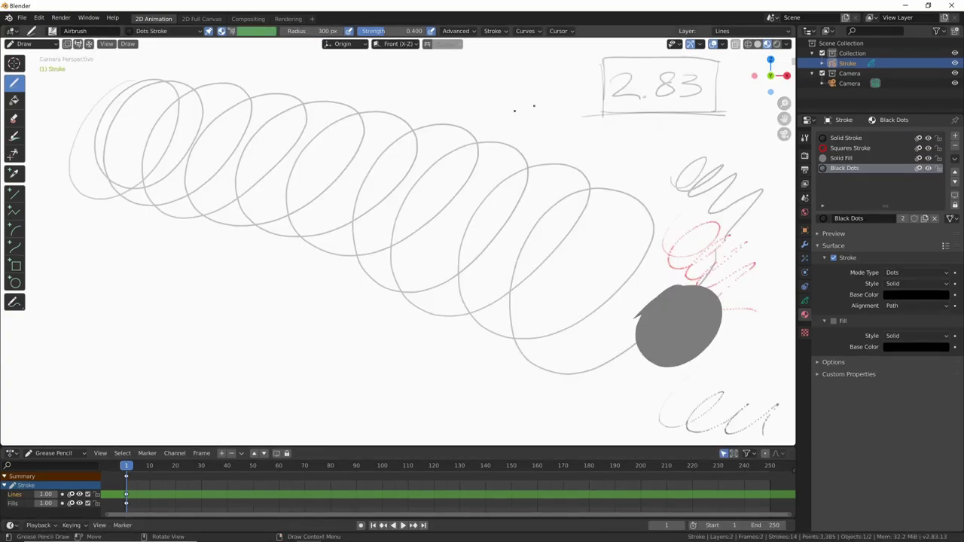
drag(535, 105, 675, 176)
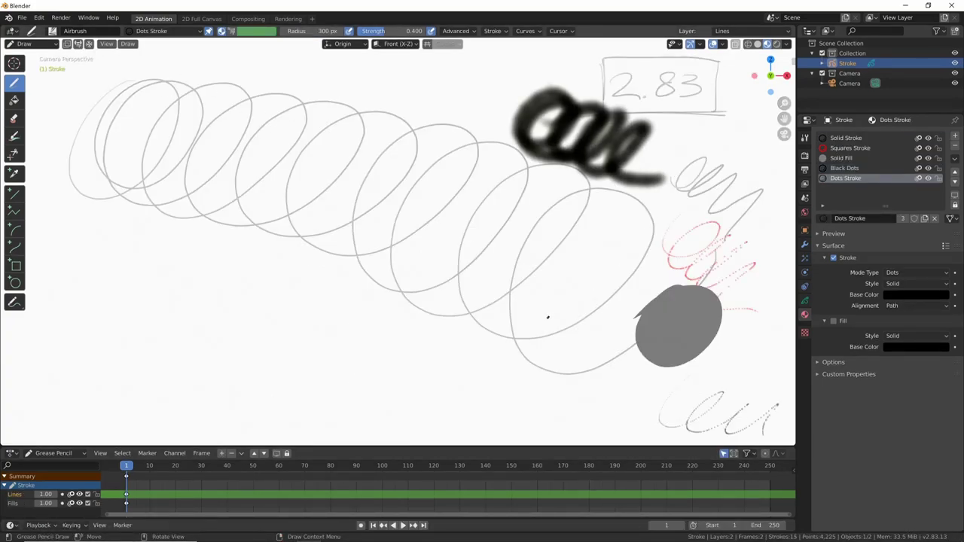
Draw a dotted looping stroke near the top of 2.83 with the Draw Pen brush.
click(52, 31)
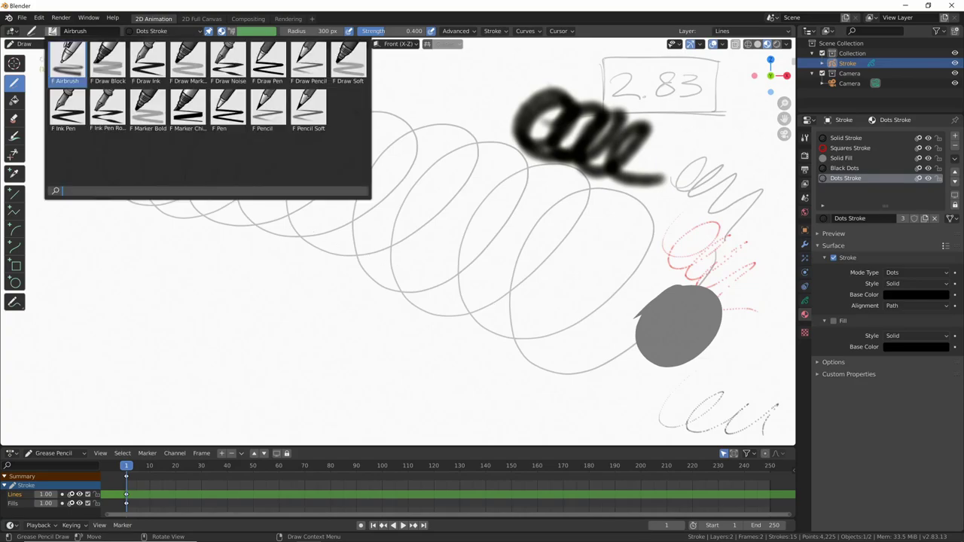
click(269, 62)
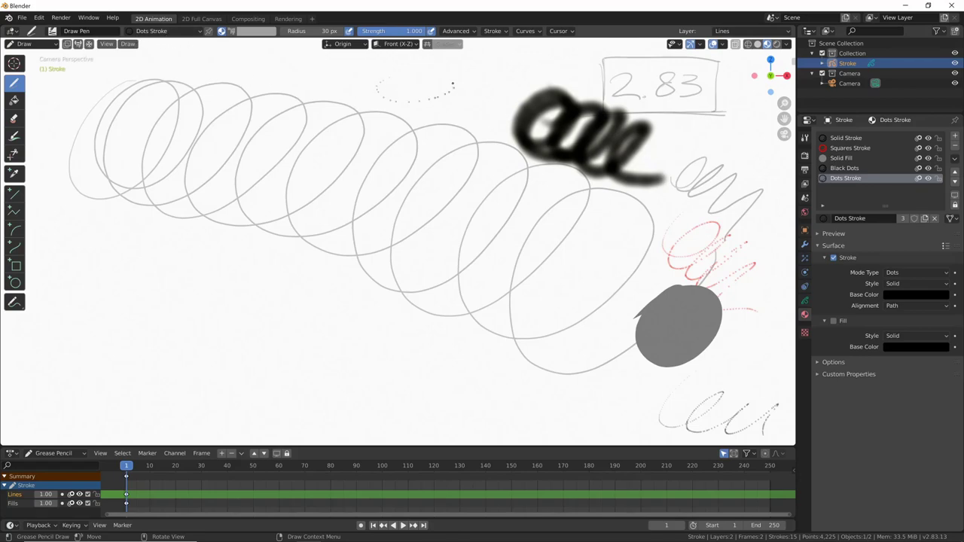
drag(540, 83, 636, 96)
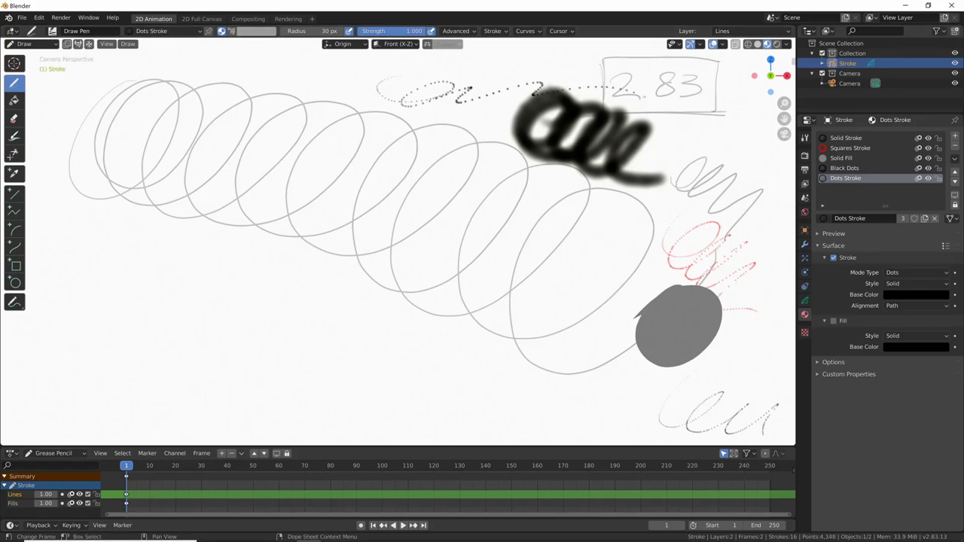
Draw a thin black looping Pen stroke above the scribbles in 2.82a, then return to 2.83.
click(235, 533)
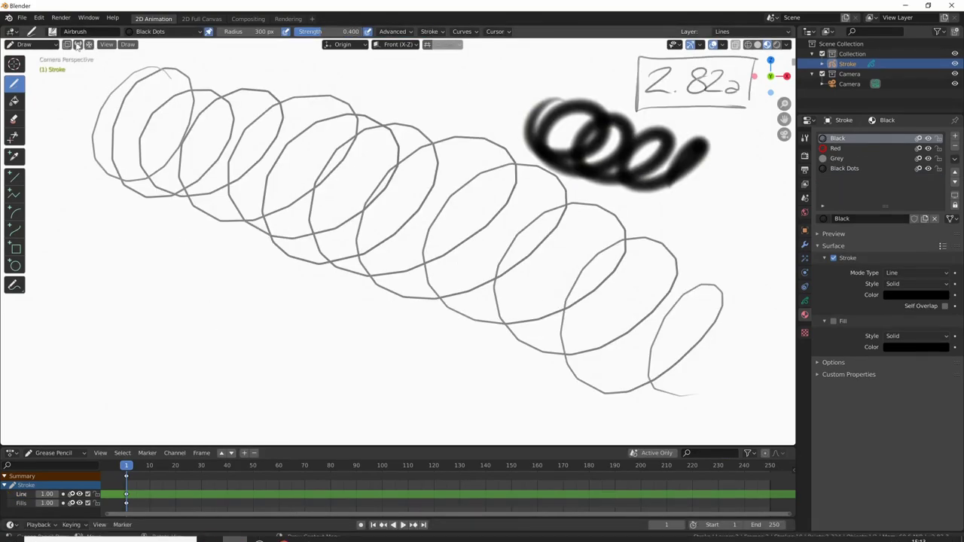
click(52, 30)
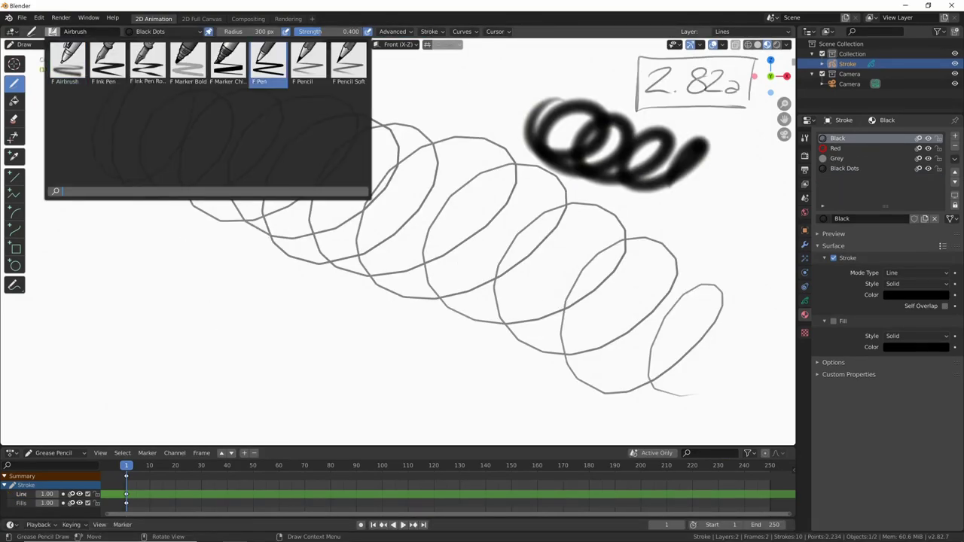
click(260, 64)
mouse_move(362, 75)
mouse_down()
mouse_move(448, 101)
mouse_move(527, 87)
mouse_up()
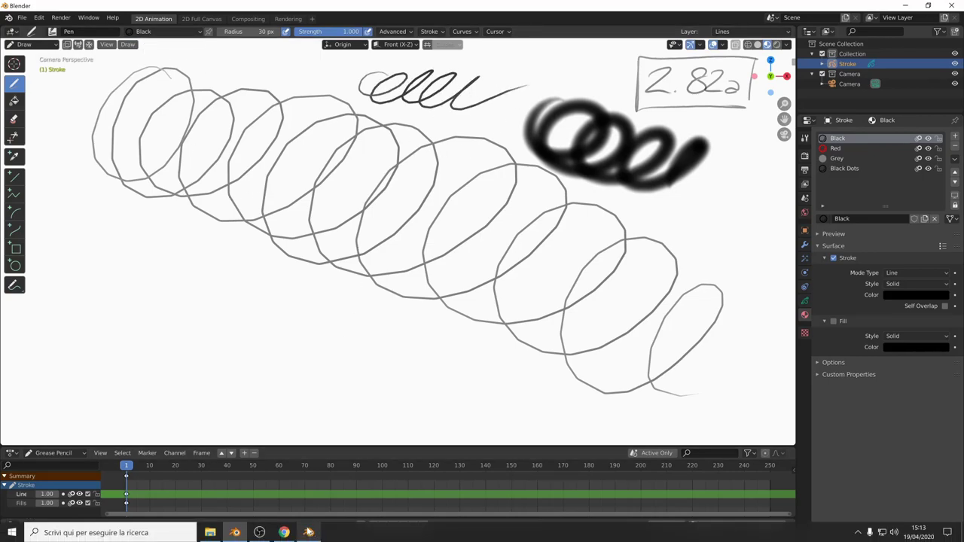
click(308, 532)
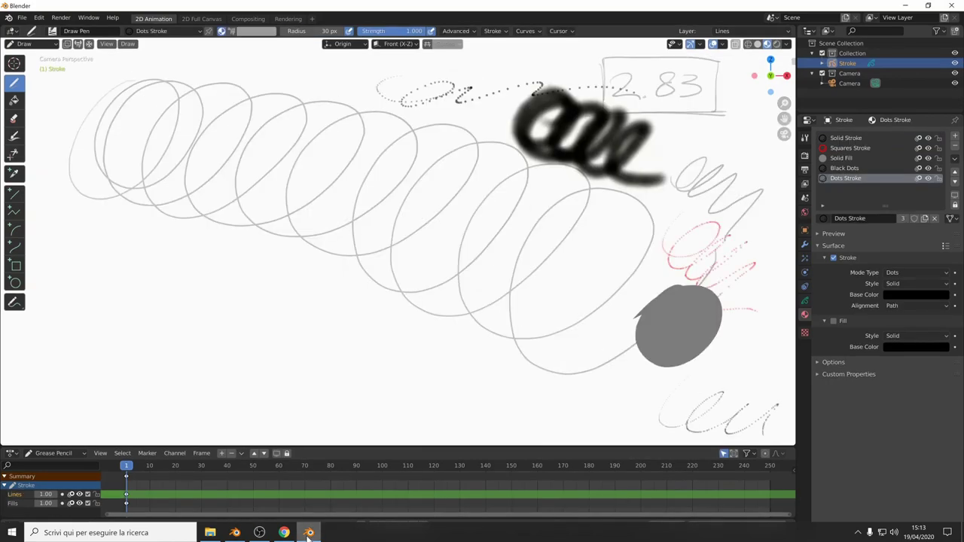
Draw sample strokes near the top with the Pencil Soft and Ink Pen Rough brushes.
click(52, 31)
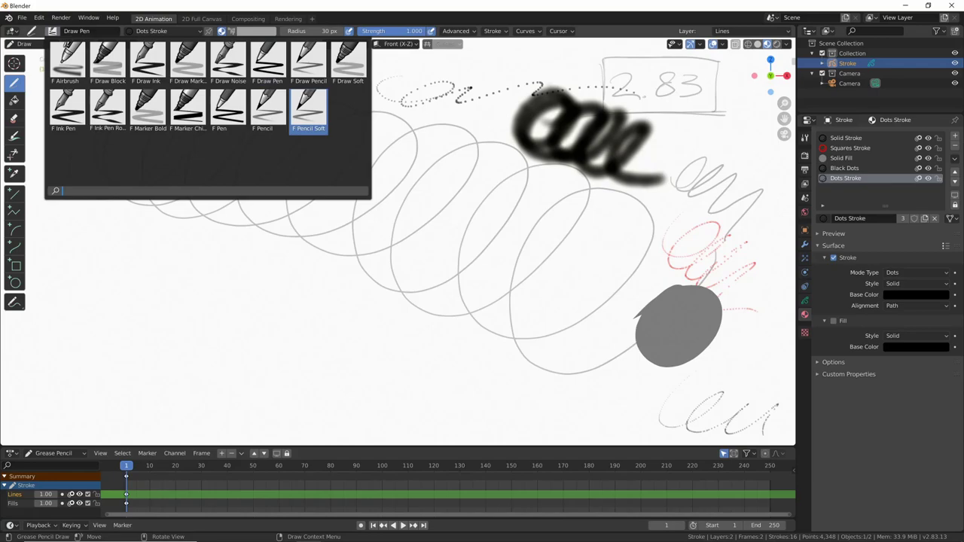
click(308, 110)
mouse_move(333, 89)
mouse_down()
mouse_move(413, 75)
mouse_move(574, 76)
mouse_up()
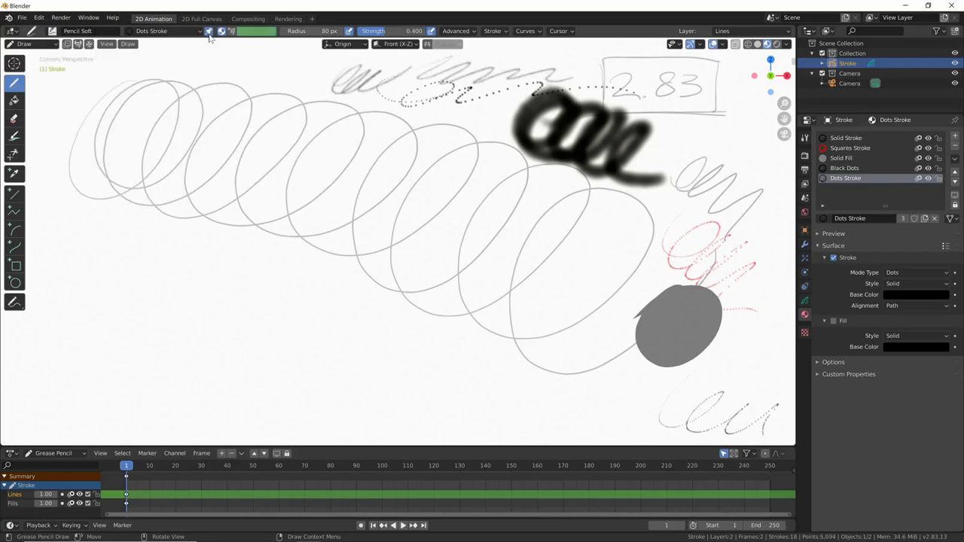
click(53, 33)
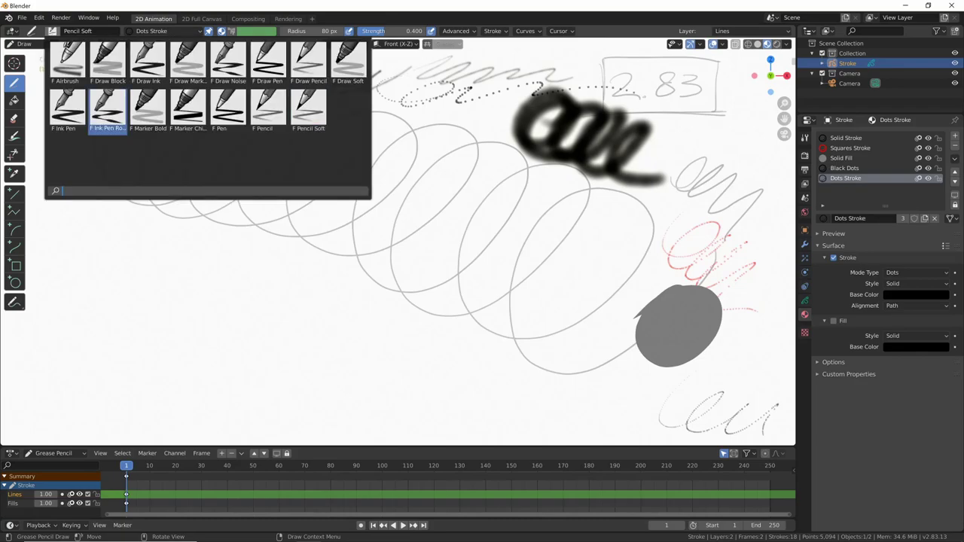
click(108, 111)
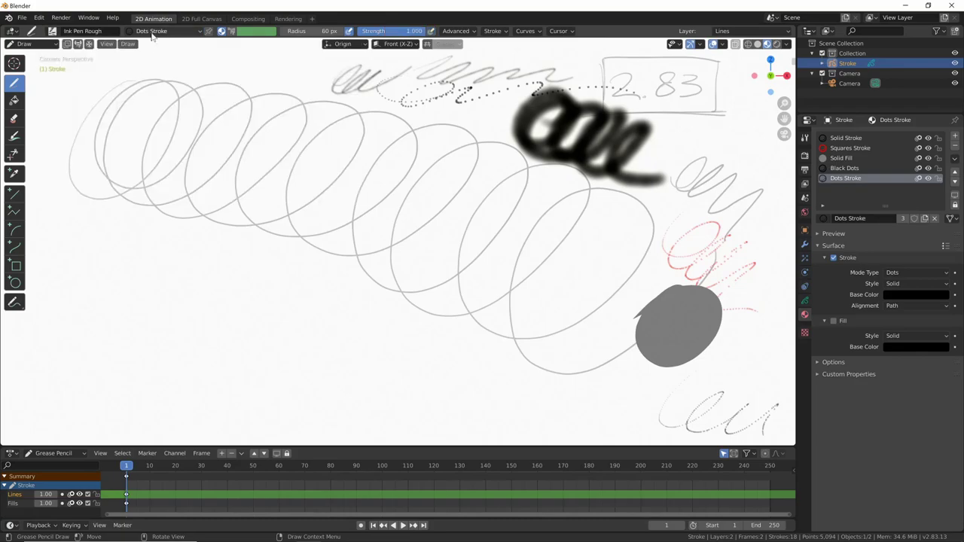
drag(332, 68, 445, 79)
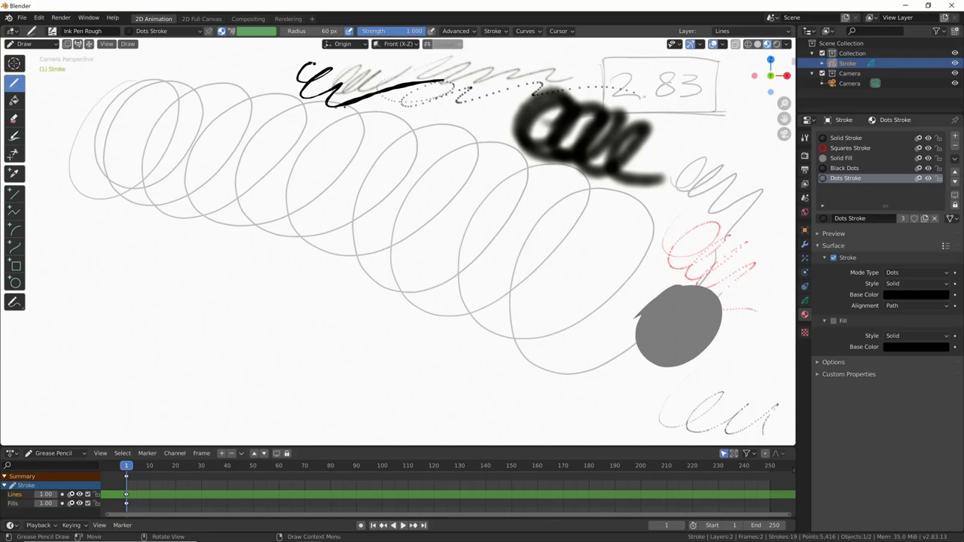
Add a faint Draw Soft stroke and a dotted Airbrush stroke at the top left.
click(52, 31)
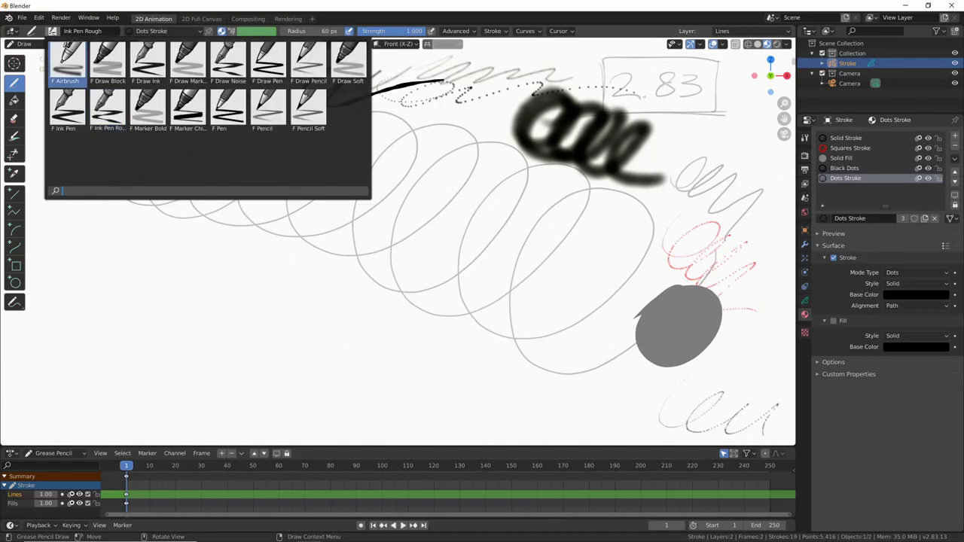
click(348, 64)
drag(434, 121, 572, 147)
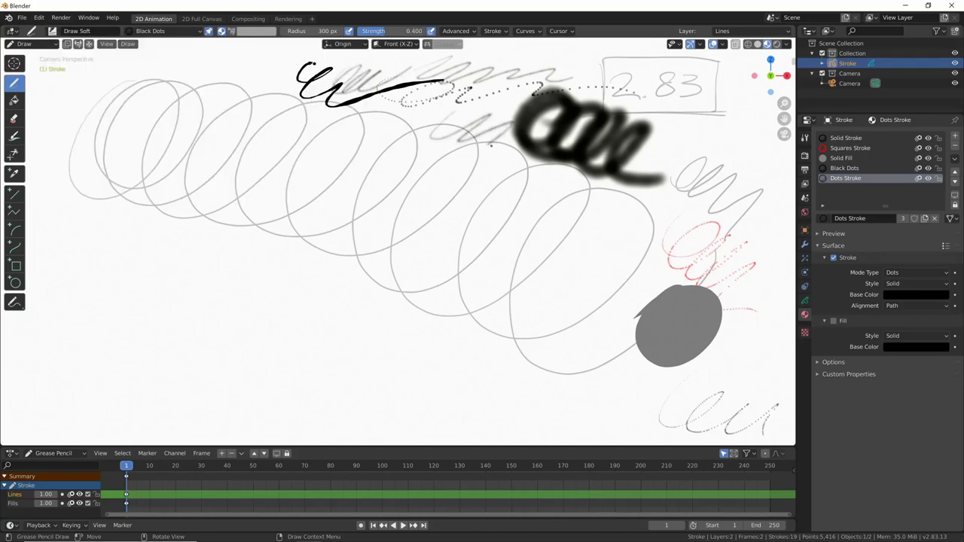
click(52, 31)
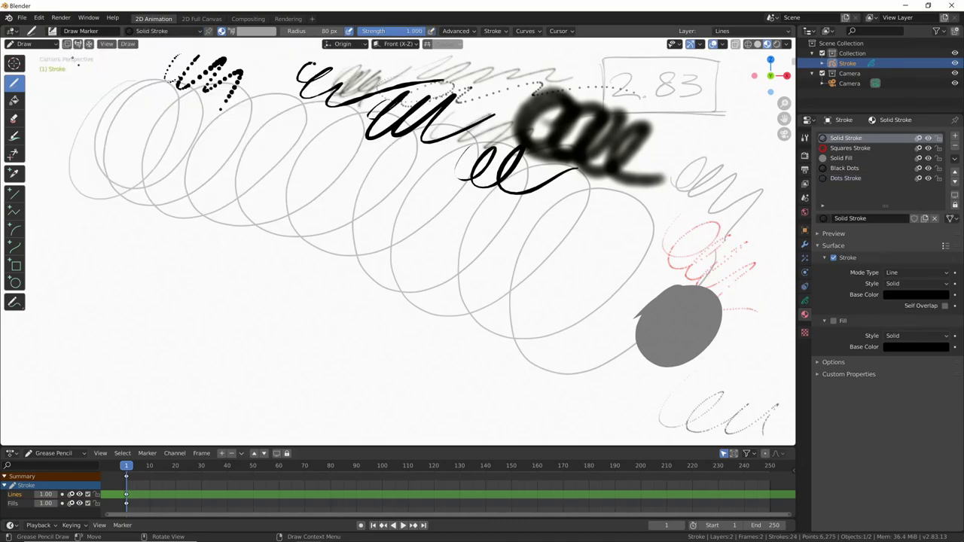
click(52, 31)
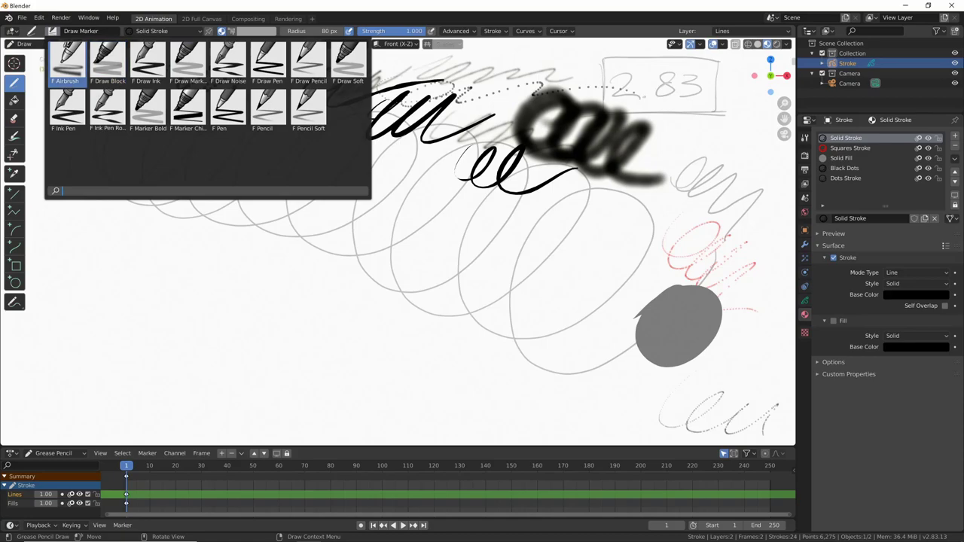
click(68, 64)
mouse_move(76, 101)
mouse_down()
mouse_move(143, 87)
mouse_move(220, 144)
mouse_move(269, 145)
mouse_move(306, 164)
mouse_up()
Select the Draw Block brush for thick strokes, then open the File menu.
click(52, 30)
click(108, 64)
click(22, 19)
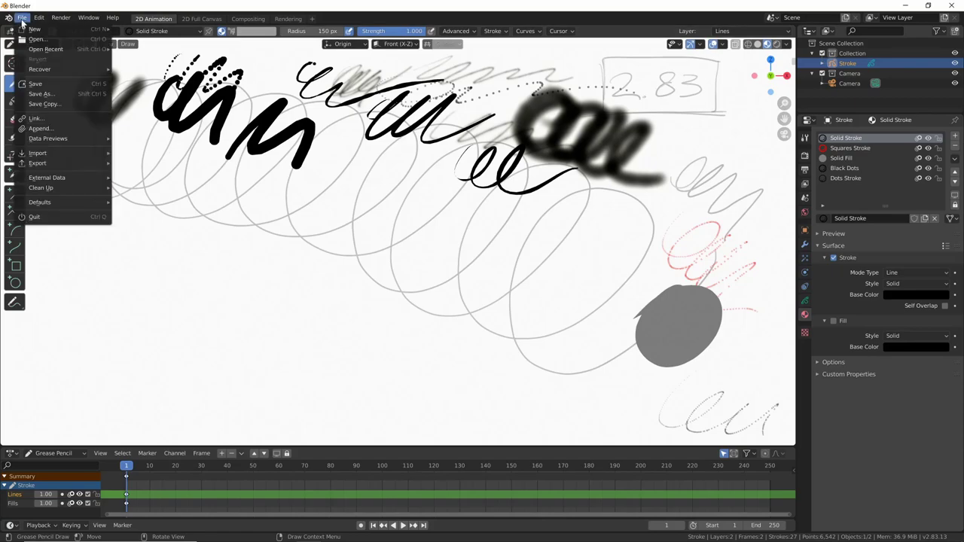
mouse_move(34, 29)
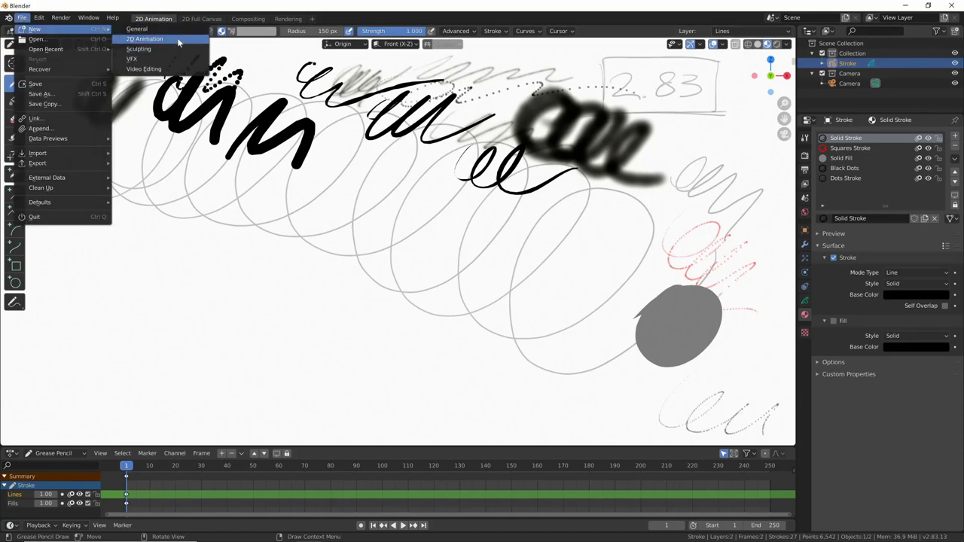
Start a new 2D Animation file without saving and pick the Draw Pen brush.
click(147, 38)
click(499, 292)
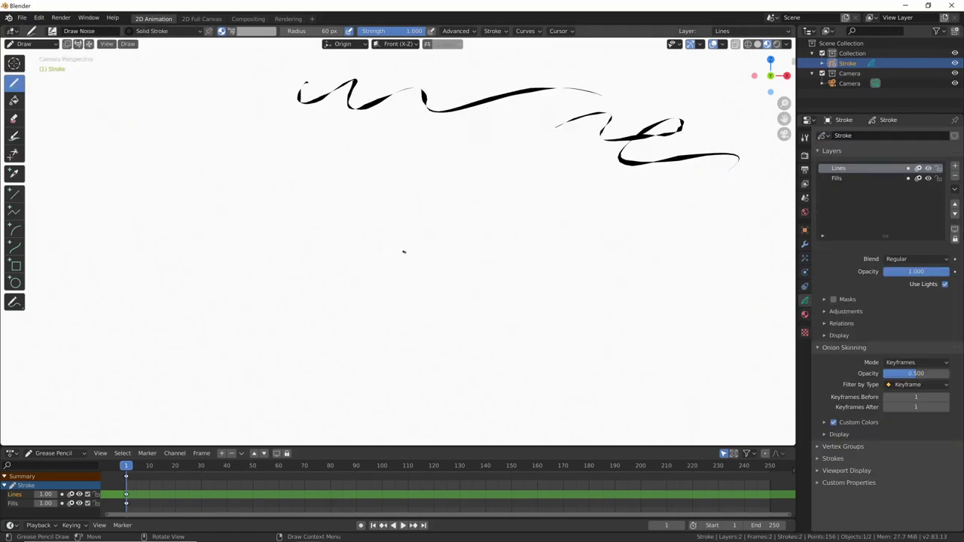
click(77, 44)
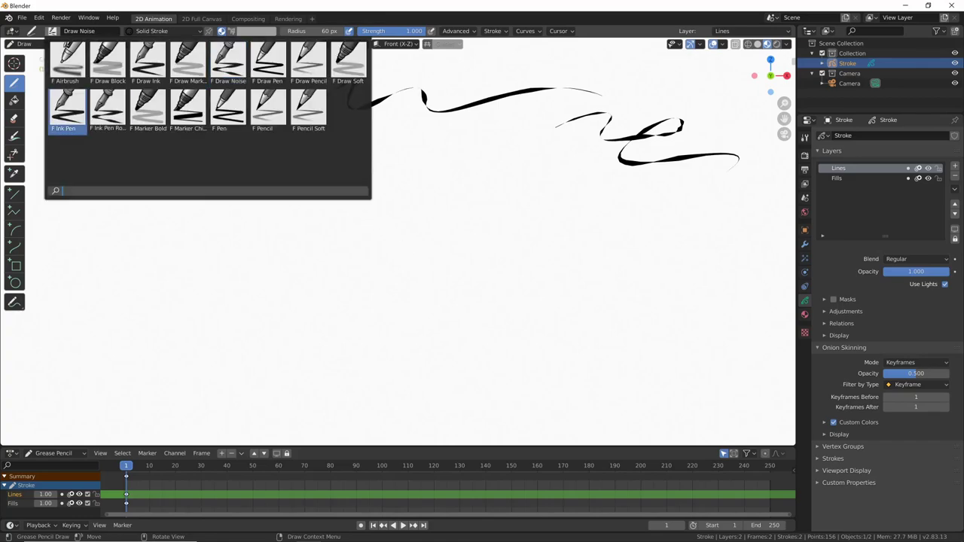
click(267, 64)
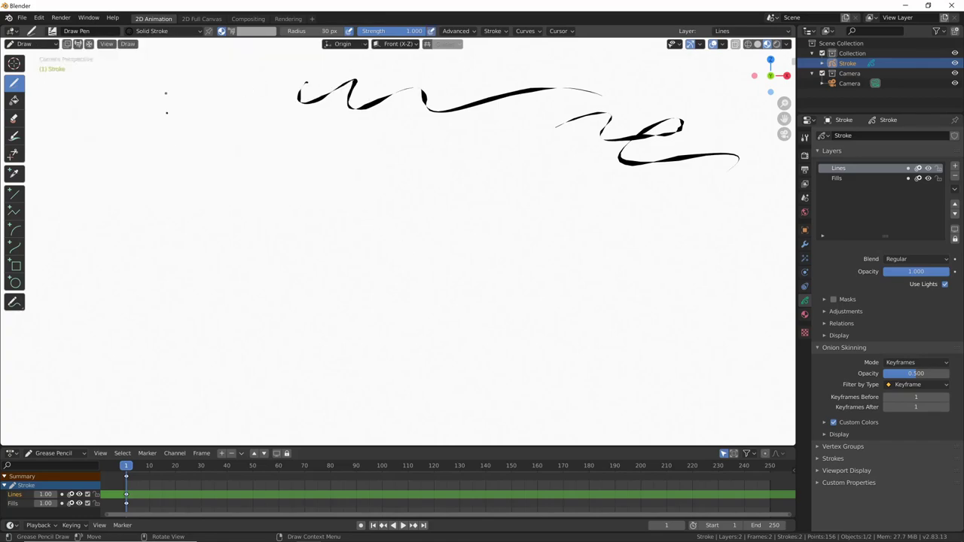
Paint three grey Solid Fill blobs on the Fills layer.
click(202, 33)
click(126, 73)
click(838, 178)
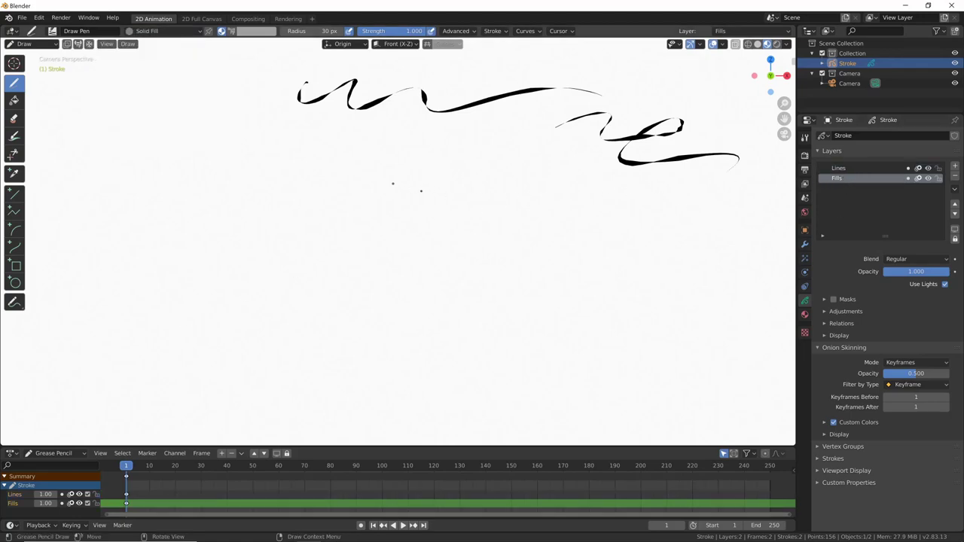
mouse_move(370, 144)
mouse_down()
mouse_move(427, 236)
mouse_move(452, 181)
mouse_up()
drag(519, 235, 519, 226)
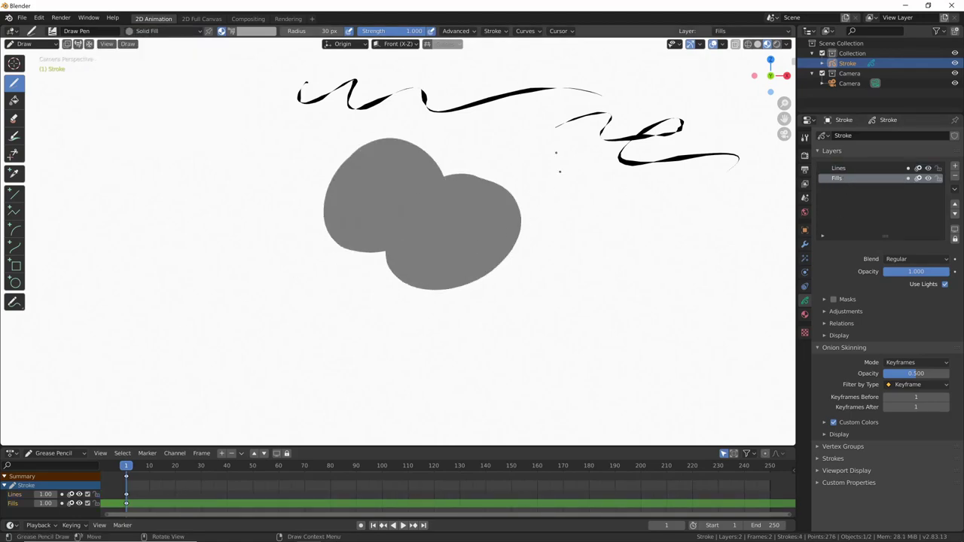
mouse_move(467, 119)
mouse_down()
mouse_move(558, 173)
mouse_move(592, 211)
mouse_move(545, 197)
mouse_up()
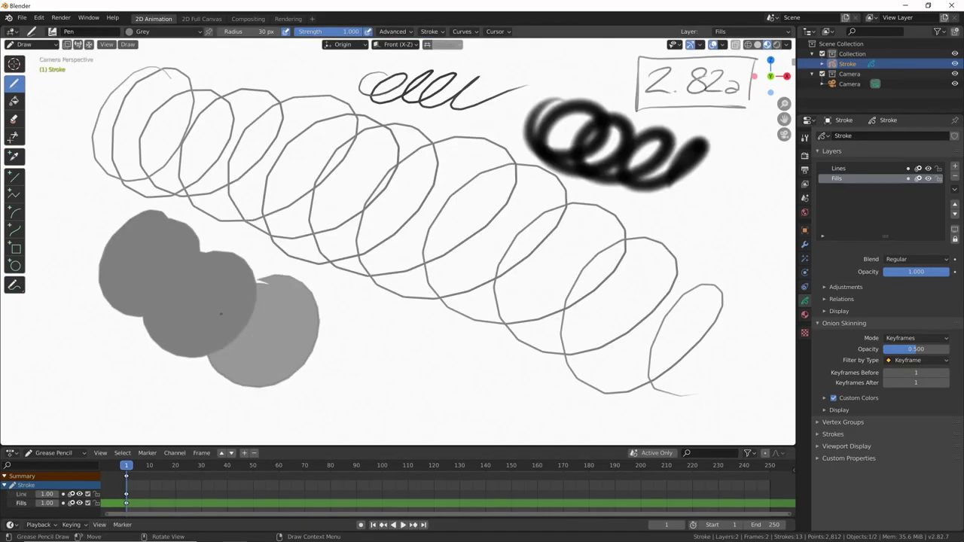
Turn off the Stroke outline on the Grey fill material and compare with 2.83.
click(805, 315)
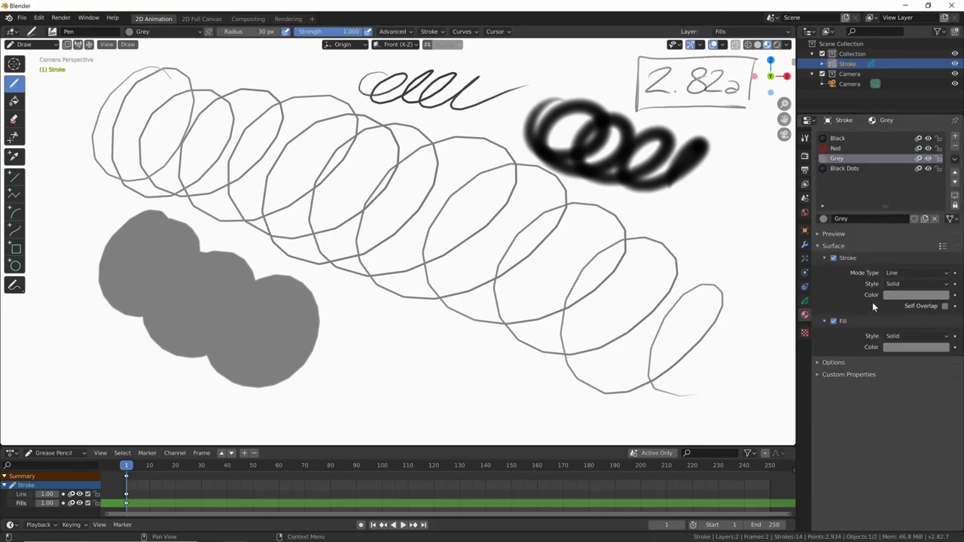
click(834, 258)
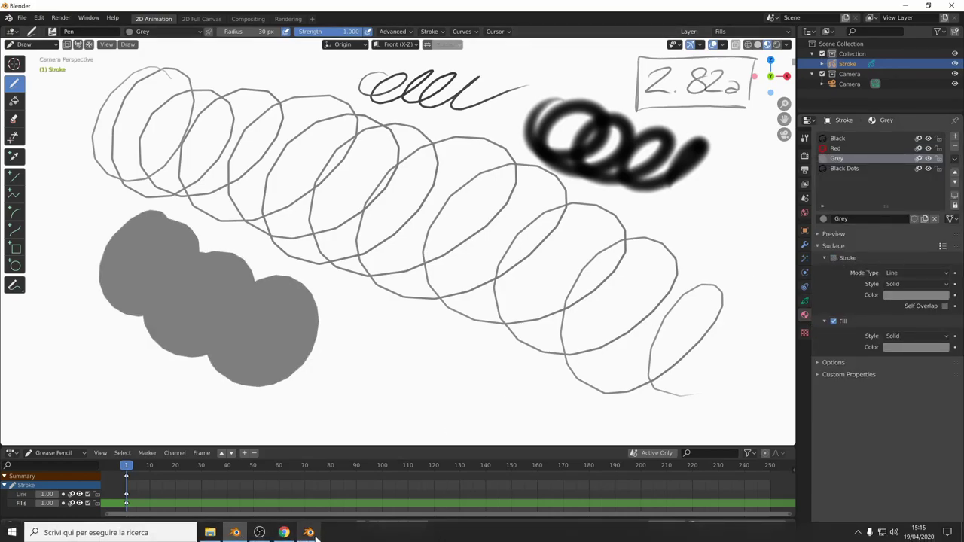
click(310, 533)
click(805, 315)
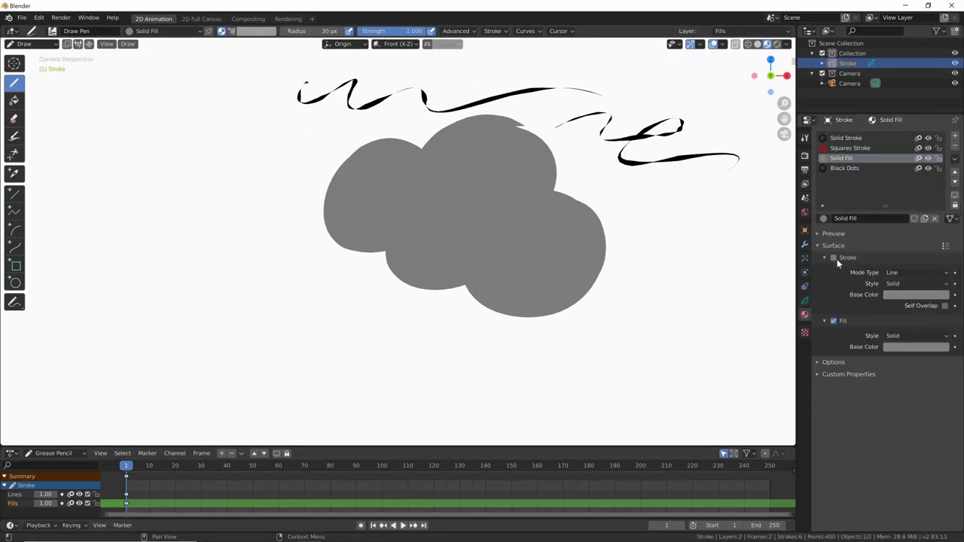
click(235, 533)
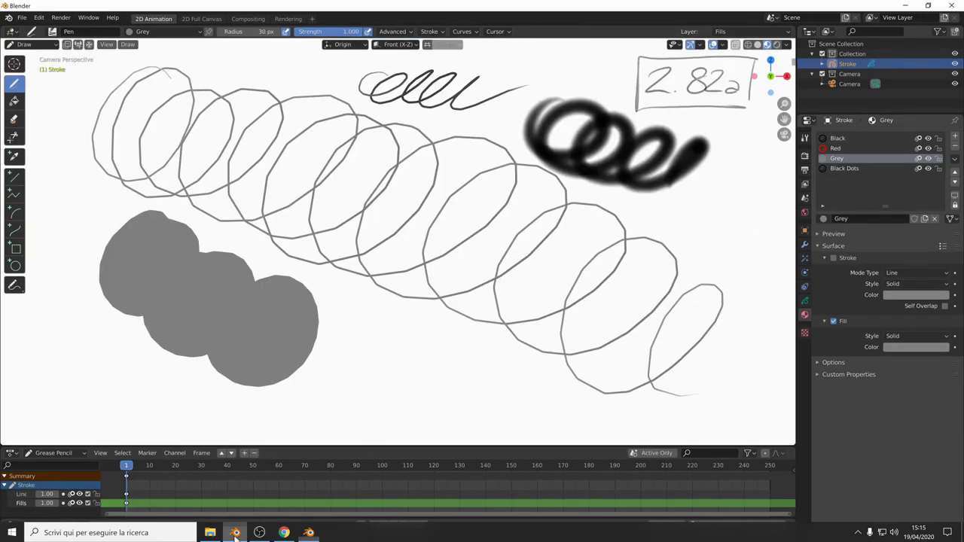
click(309, 533)
Lower the Fills layer opacity in the 2.82a file.
click(806, 302)
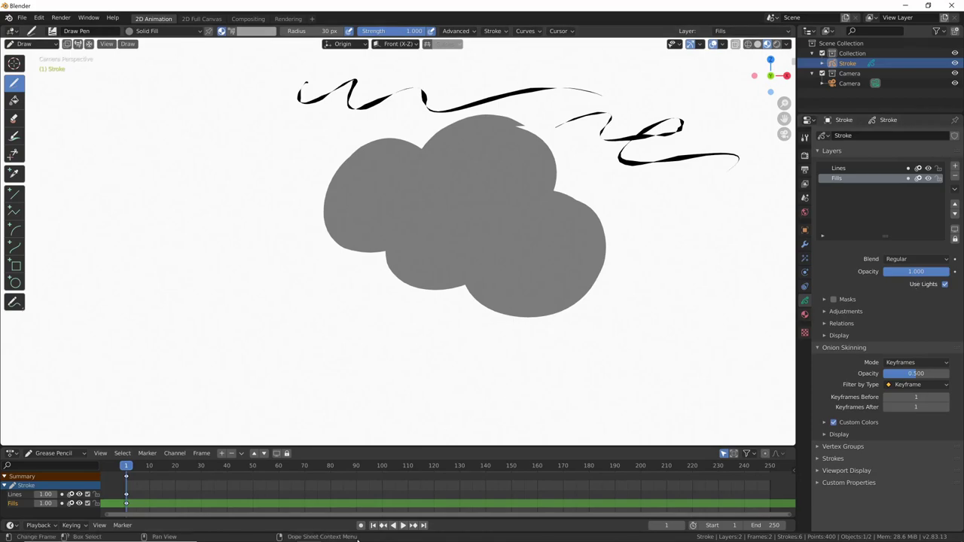
click(235, 533)
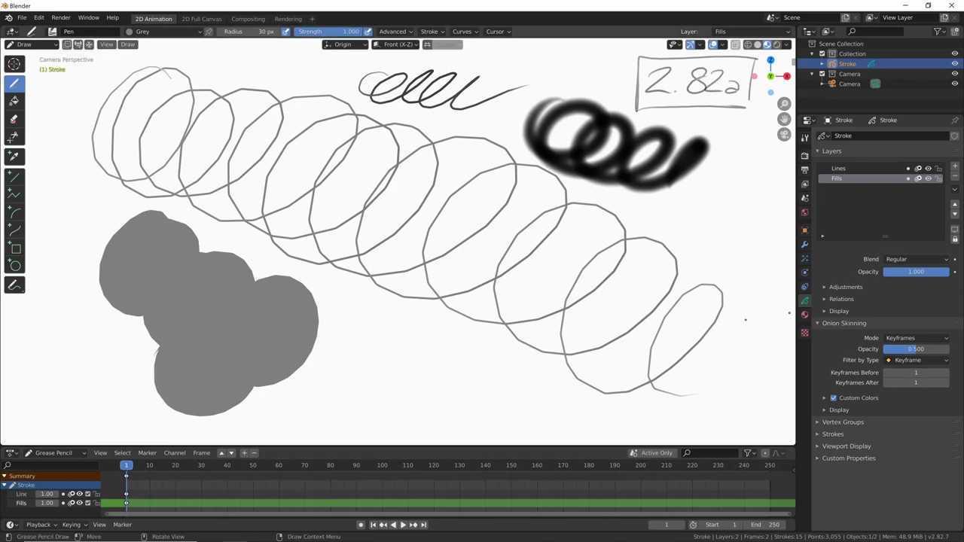
drag(938, 275, 916, 276)
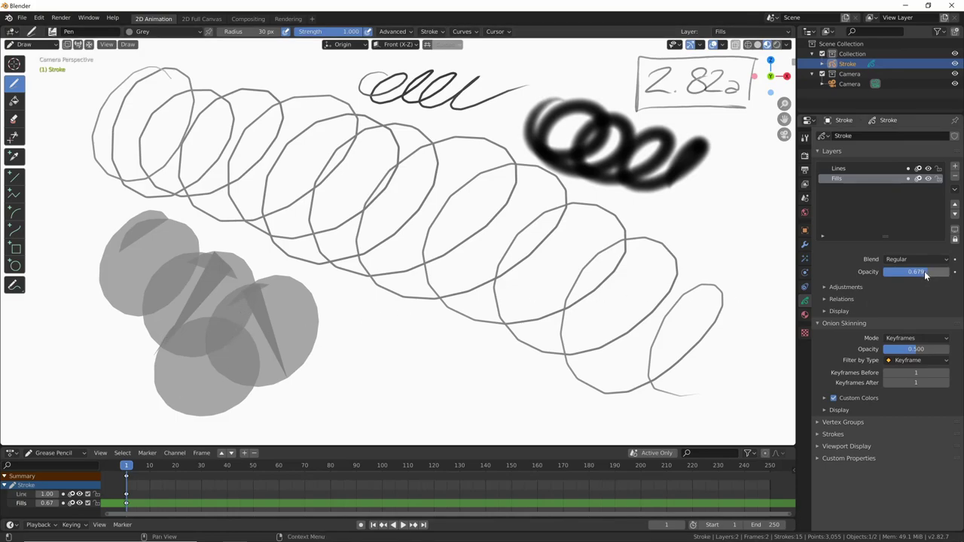
mouse_move(926, 275)
mouse_down()
mouse_move(898, 269)
mouse_move(951, 273)
mouse_up()
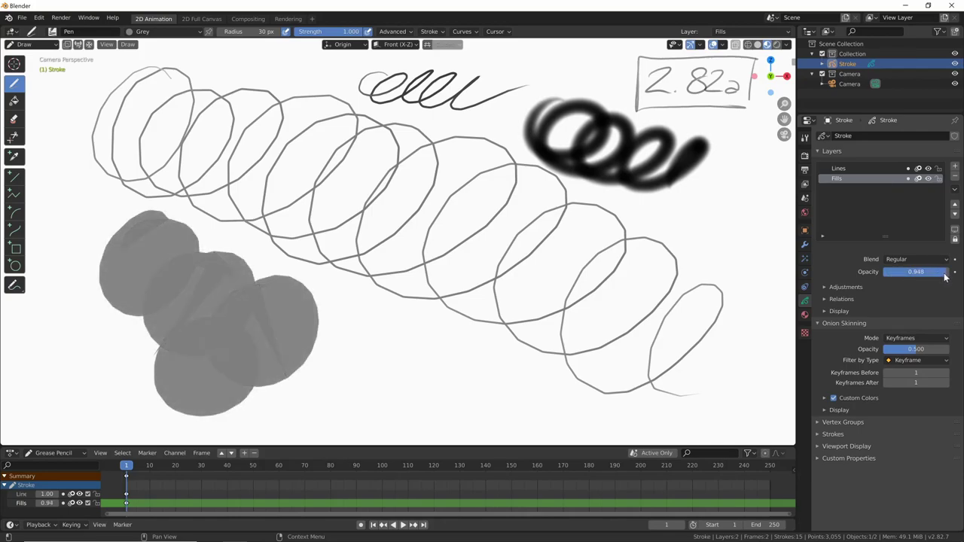
Lower the Grey material's fill colour alpha to make the circles translucent.
click(806, 317)
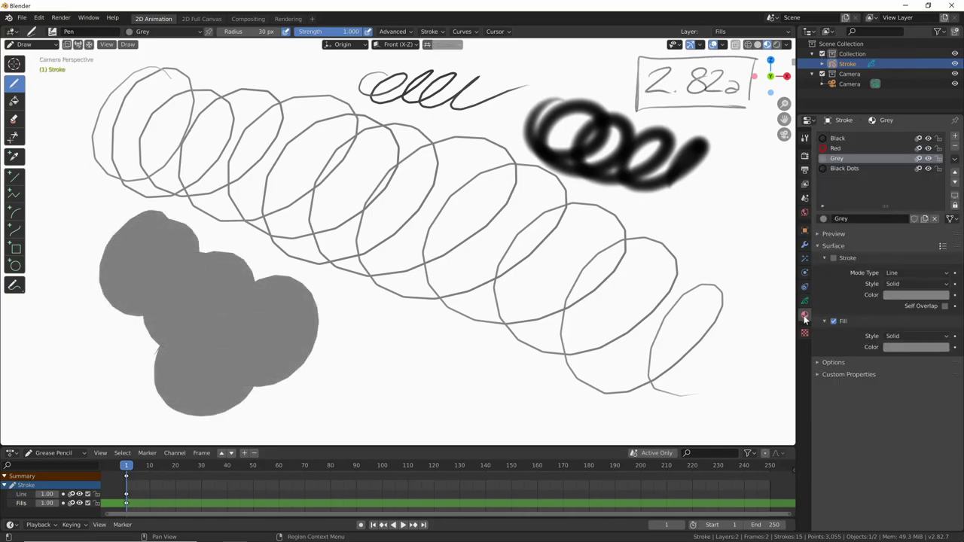
click(927, 295)
click(932, 347)
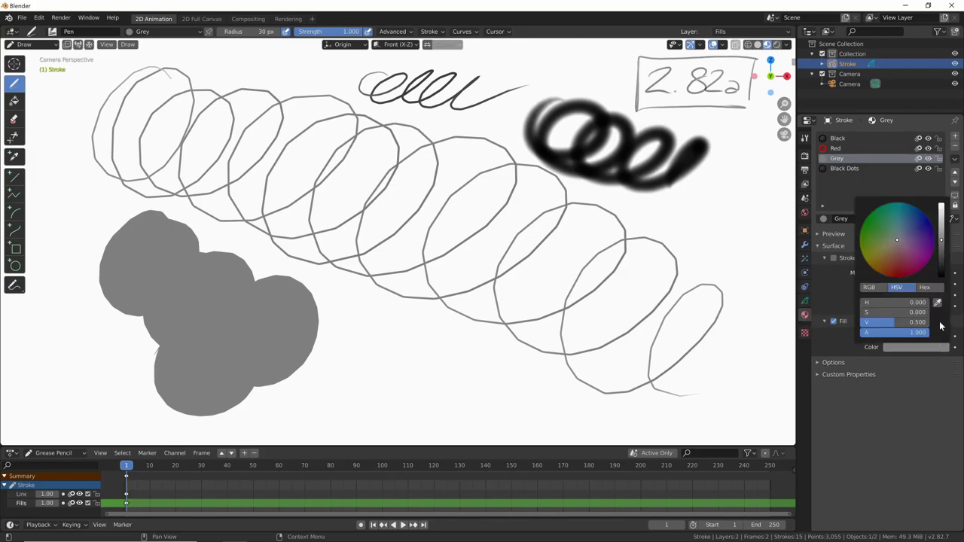
mouse_move(921, 333)
mouse_down()
mouse_move(889, 337)
mouse_move(906, 337)
mouse_up()
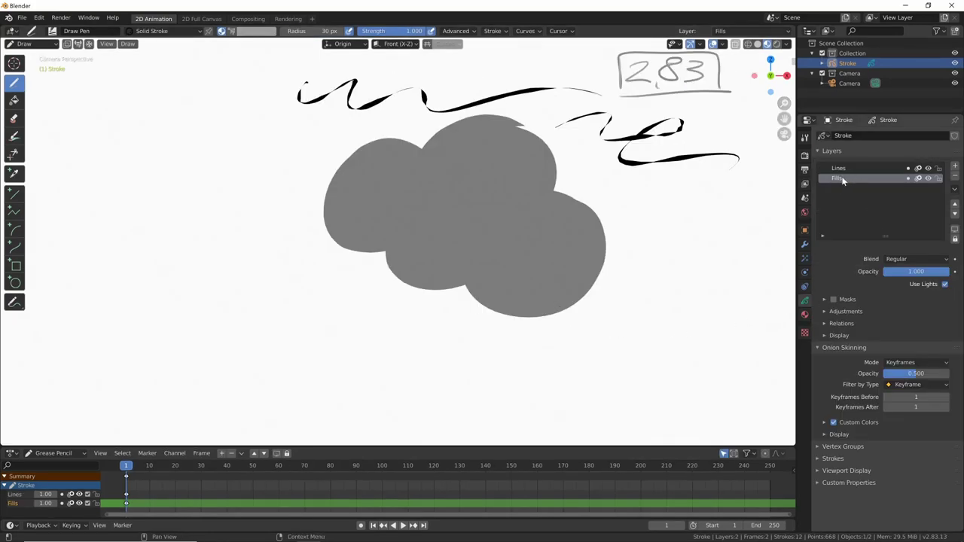
Fade the 2.83 Fills layer to about 0.4 opacity and raise it to 0.496.
drag(926, 272, 892, 275)
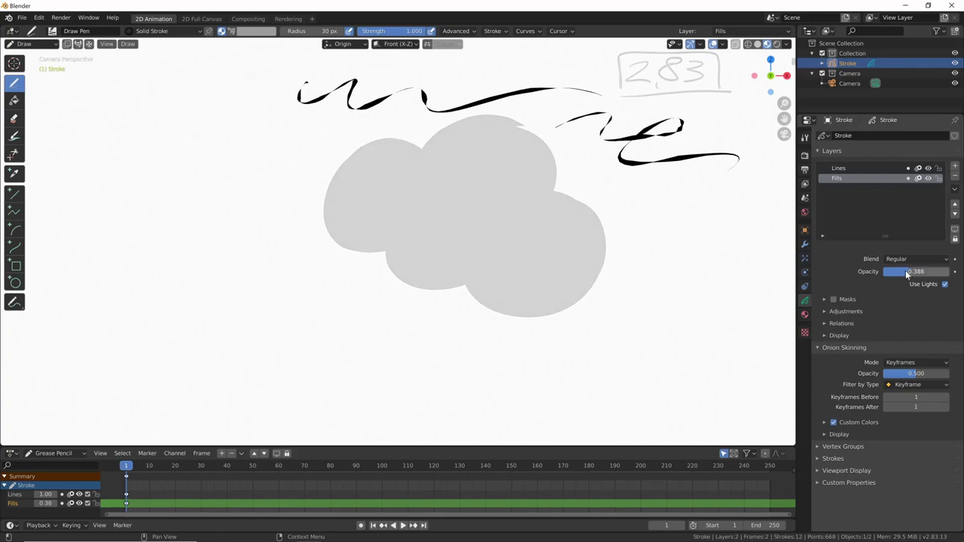
mouse_move(897, 272)
mouse_down()
mouse_move(943, 278)
mouse_move(900, 272)
mouse_move(932, 278)
mouse_move(919, 277)
mouse_up()
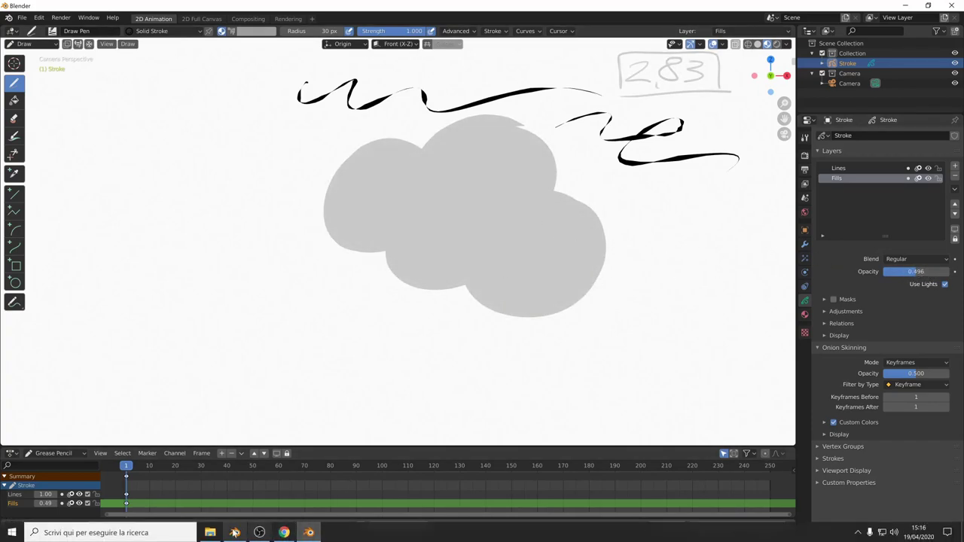
click(234, 532)
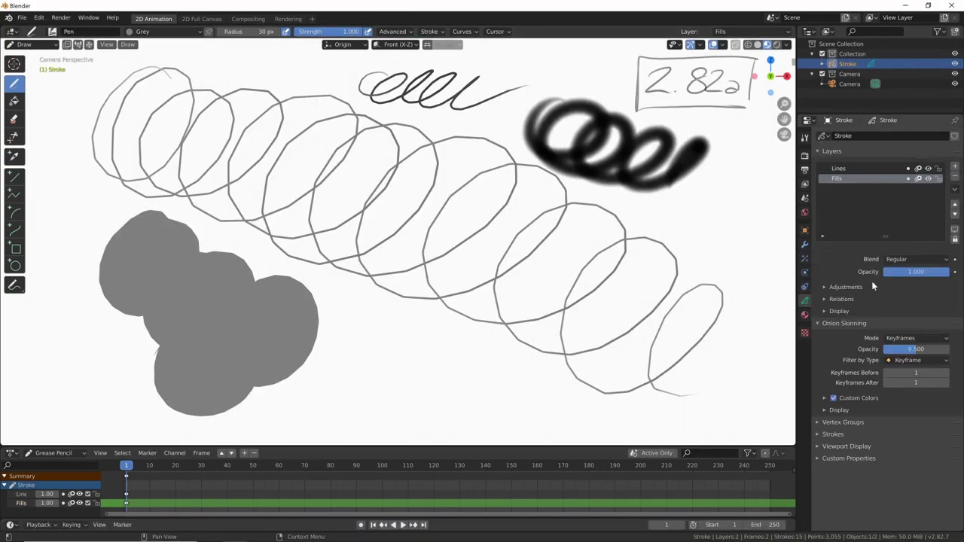
Lower the Solid Fill base colour alpha to test translucency, then restore opaque grey.
click(805, 316)
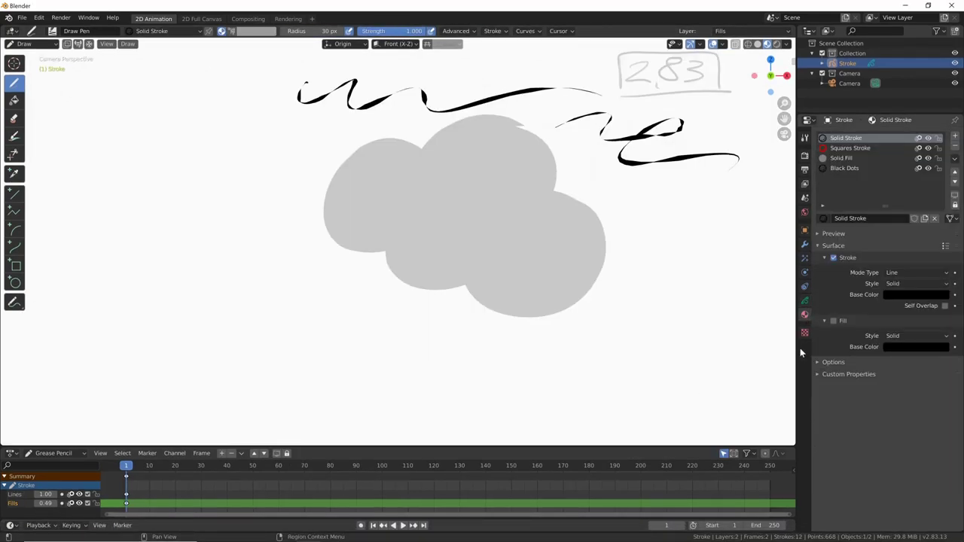
click(842, 159)
click(919, 296)
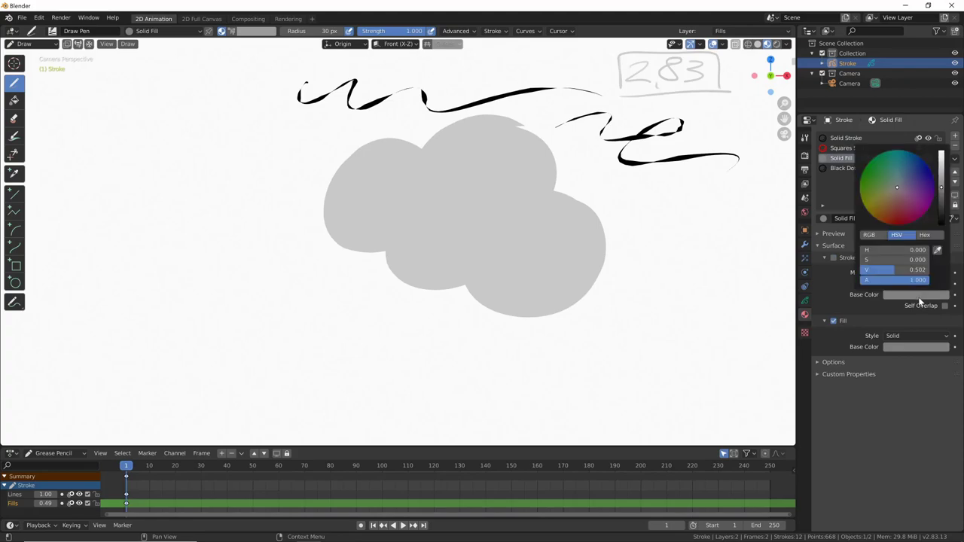
click(926, 347)
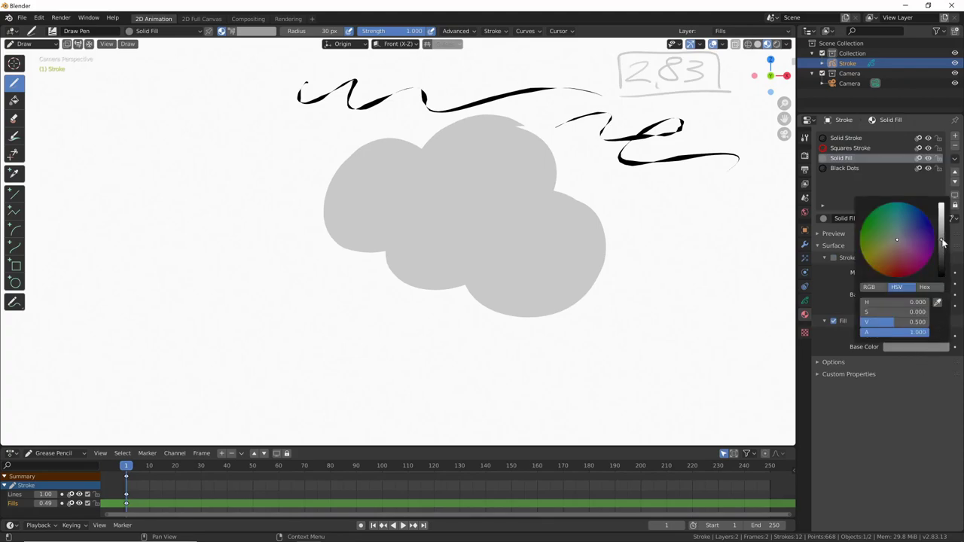
drag(910, 333, 890, 333)
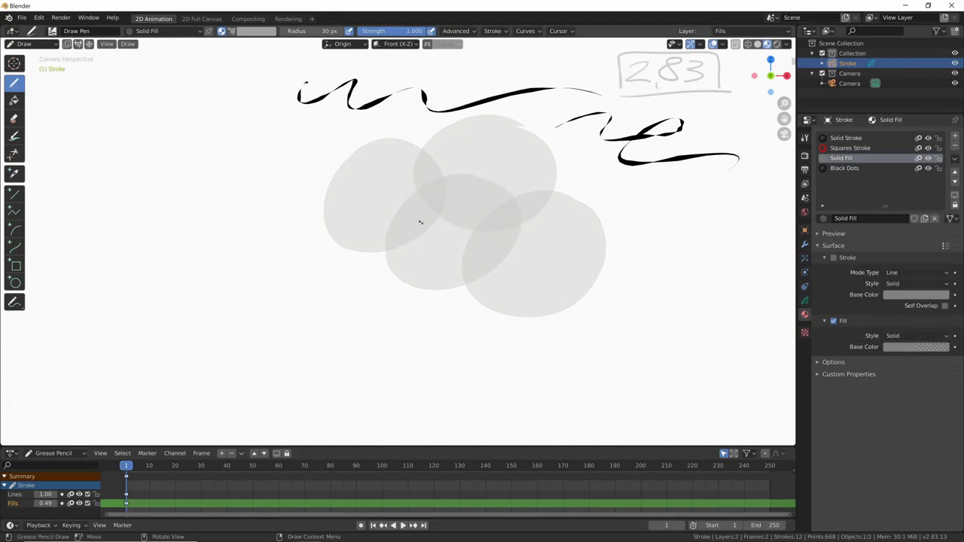
click(923, 346)
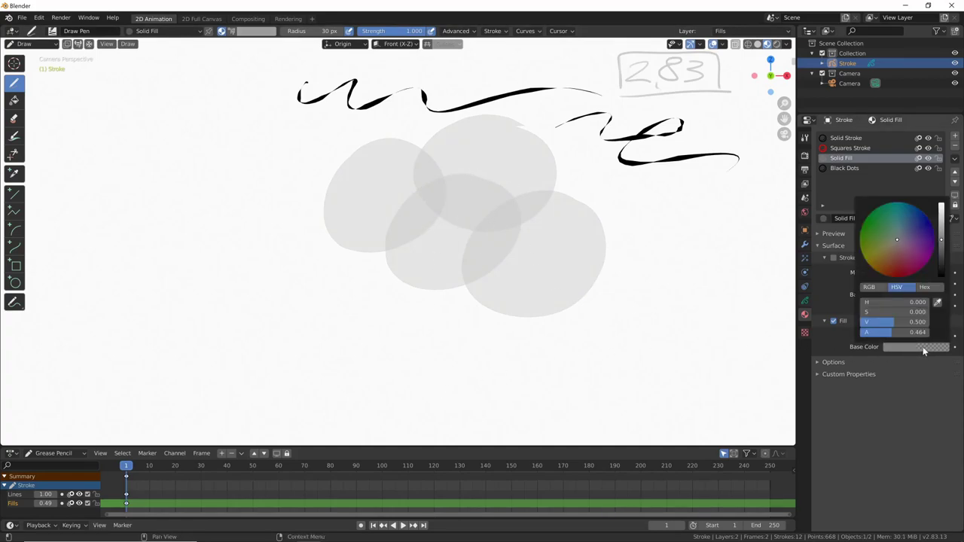
drag(923, 314, 945, 314)
click(804, 300)
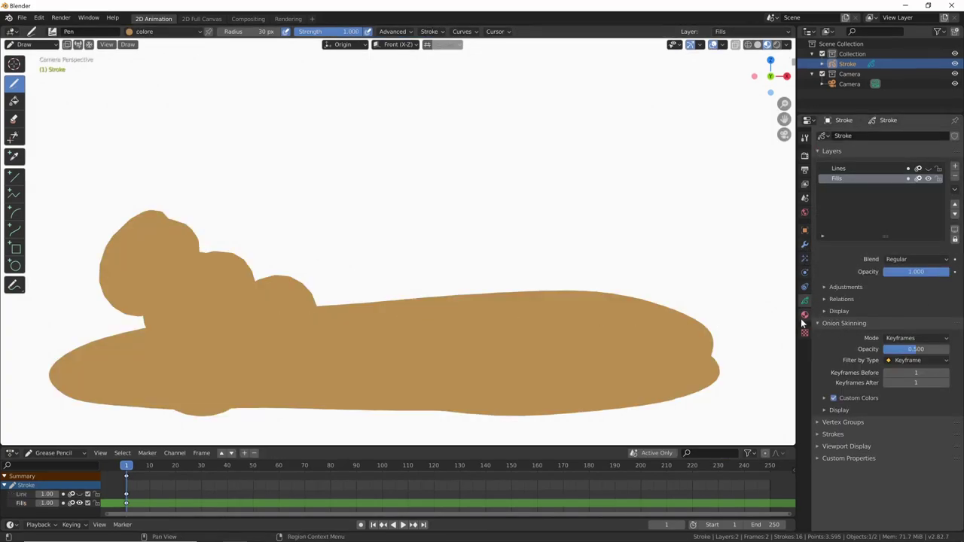
Add a new material slot reusing the colore material in the 2.82a drawing.
click(805, 314)
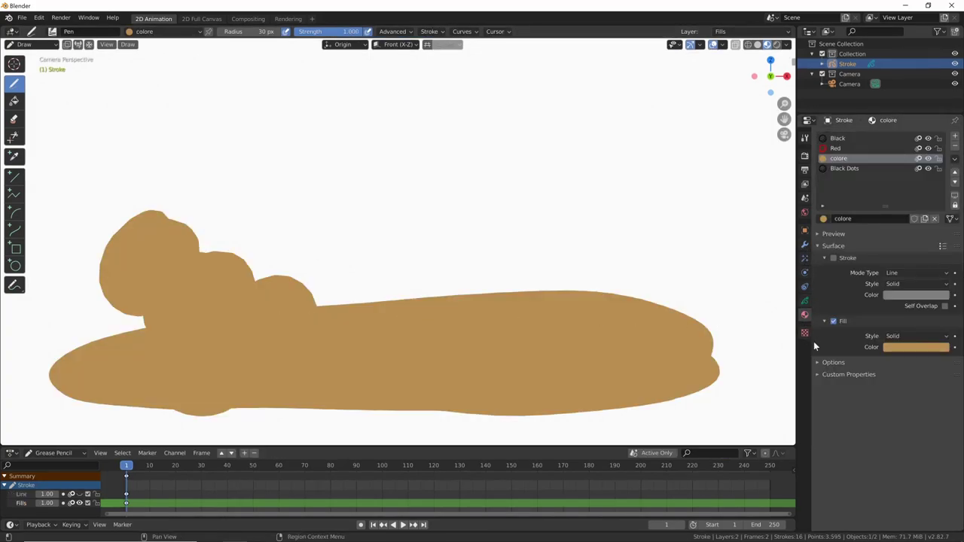
click(956, 137)
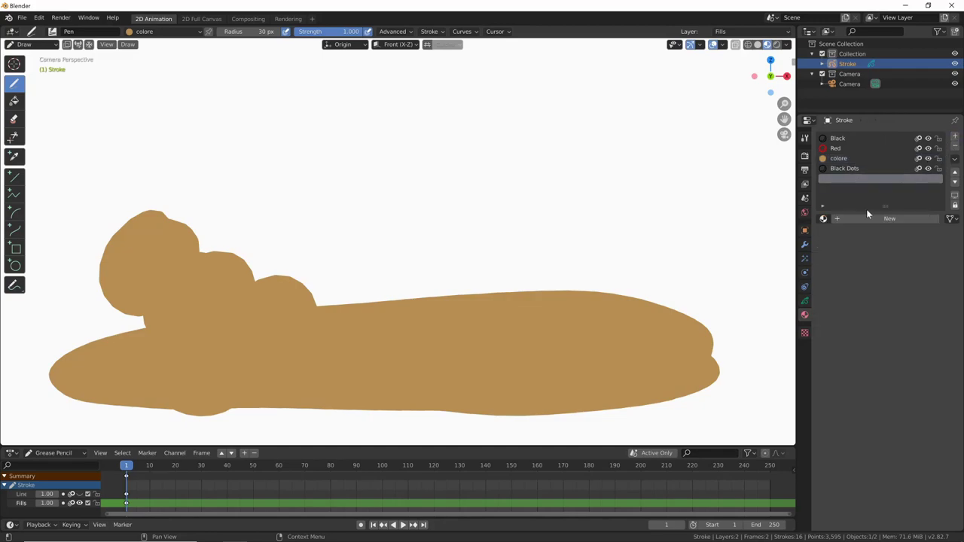
click(823, 219)
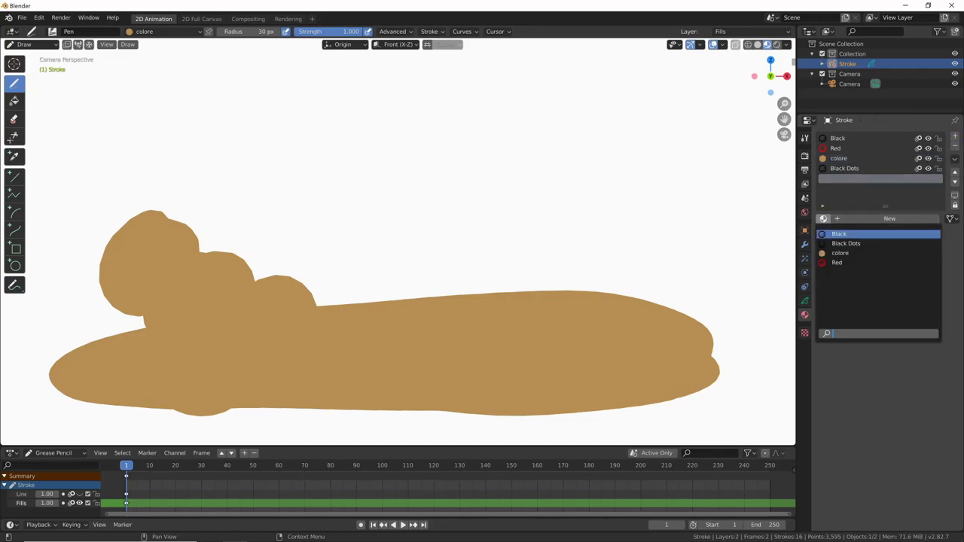
click(841, 253)
Paint four dark-brown earth patches on the 2.82a ground.
drag(369, 349, 353, 367)
mouse_move(506, 384)
mouse_down()
mouse_move(626, 382)
mouse_move(501, 400)
mouse_up()
drag(603, 365, 712, 354)
drag(150, 324, 316, 331)
Paint a tuft of green grass blades on the left patch.
drag(219, 305, 238, 370)
drag(324, 339, 301, 375)
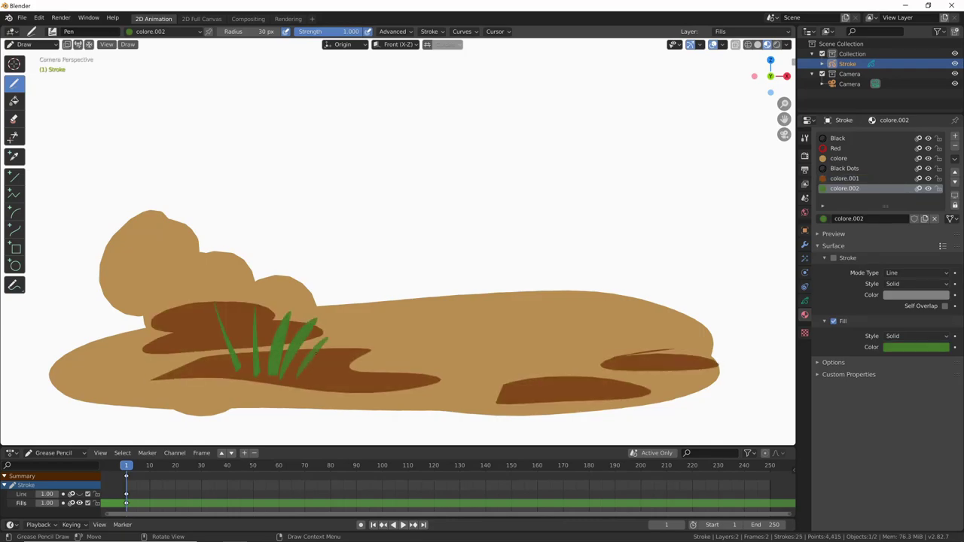
drag(226, 345, 244, 394)
drag(247, 330, 264, 395)
drag(301, 353, 274, 401)
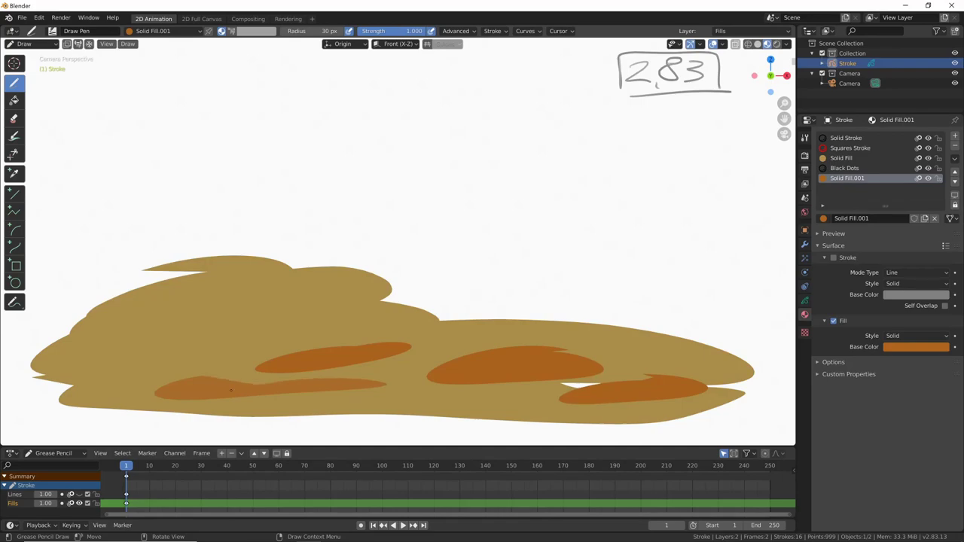
Paint dark-brown earth patches on the 2.83 ground.
drag(373, 411, 520, 403)
drag(437, 406, 517, 392)
mouse_move(145, 373)
mouse_down()
mouse_move(271, 350)
mouse_move(339, 321)
mouse_move(382, 320)
mouse_up()
Add a green grass material and paint grass tufts on the left and right of the 2.83 ground.
click(955, 136)
click(824, 218)
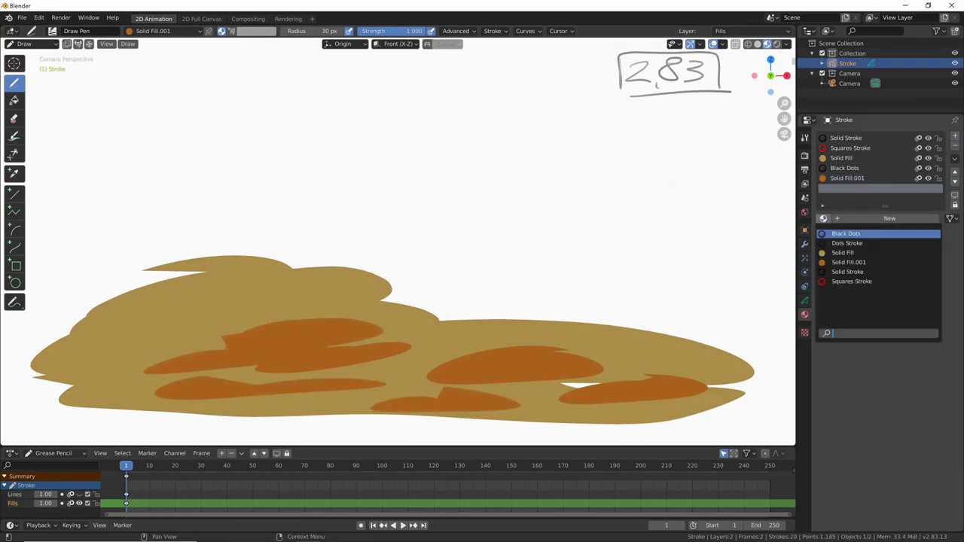
drag(198, 376, 204, 292)
mouse_move(243, 381)
mouse_down()
mouse_move(256, 290)
mouse_move(287, 308)
mouse_up()
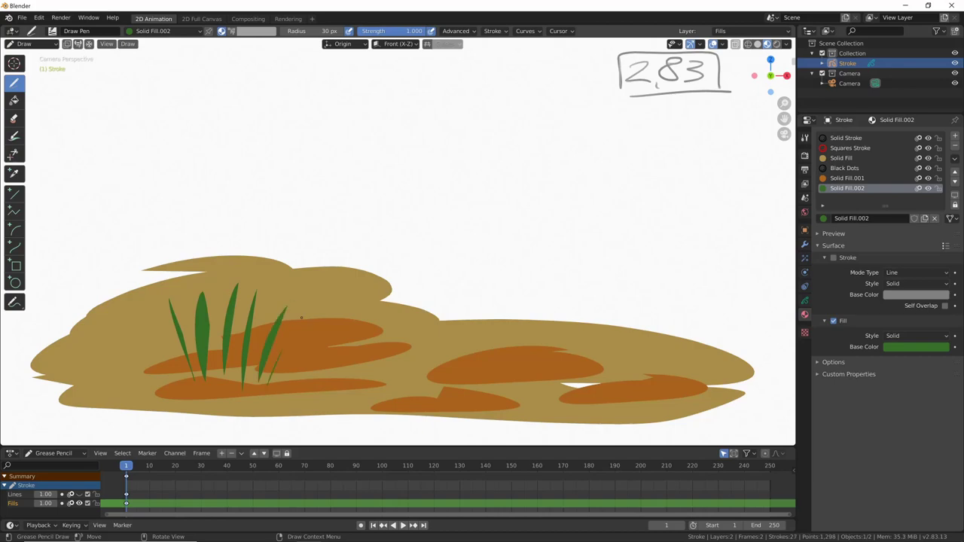
drag(332, 373, 306, 313)
drag(580, 373, 576, 323)
drag(596, 398, 604, 321)
drag(612, 384, 637, 326)
drag(623, 398, 648, 338)
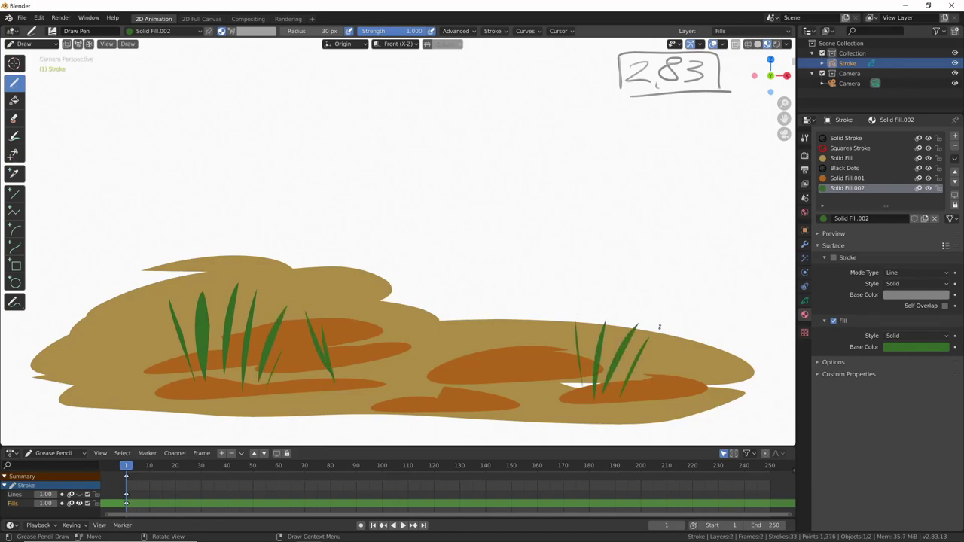
click(805, 300)
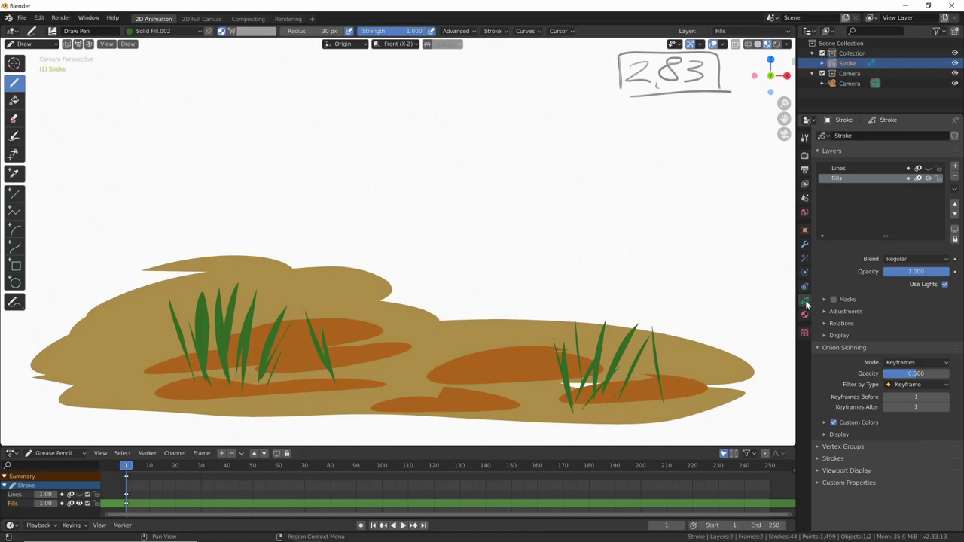
Add a new layer above Fills, name it ombre, and set its blending to Multiply.
click(955, 165)
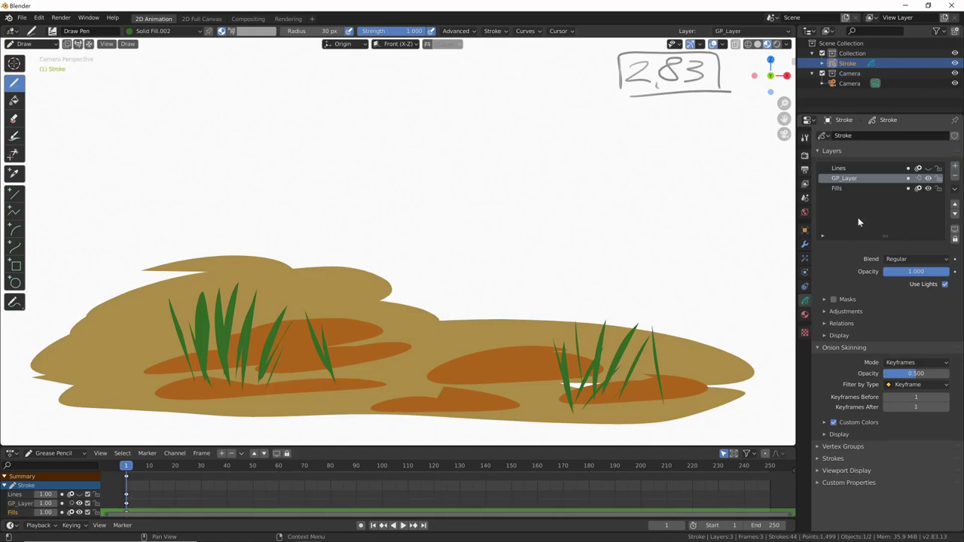
double_click(846, 178)
text(a)
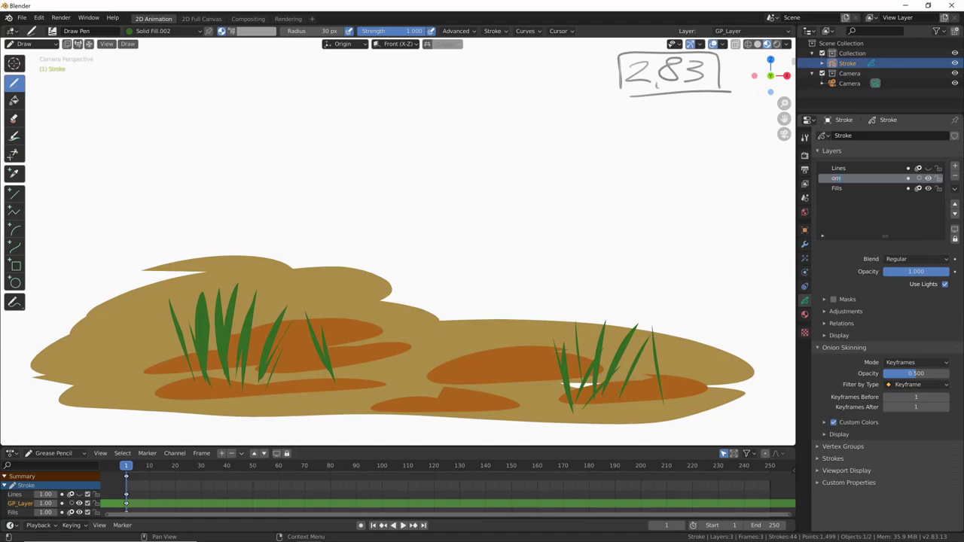
key(Return)
click(916, 259)
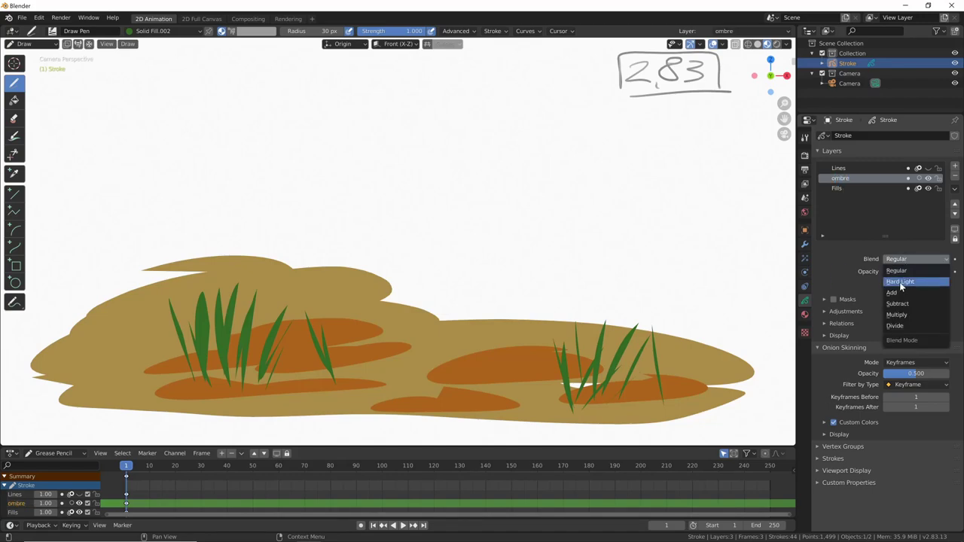
click(901, 317)
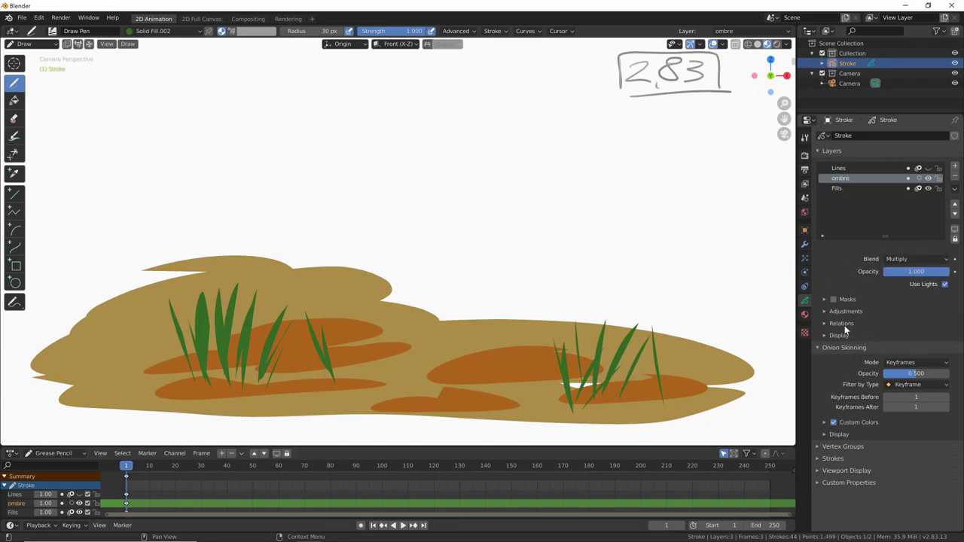
Add a material slot holding a new ombre material.
click(805, 315)
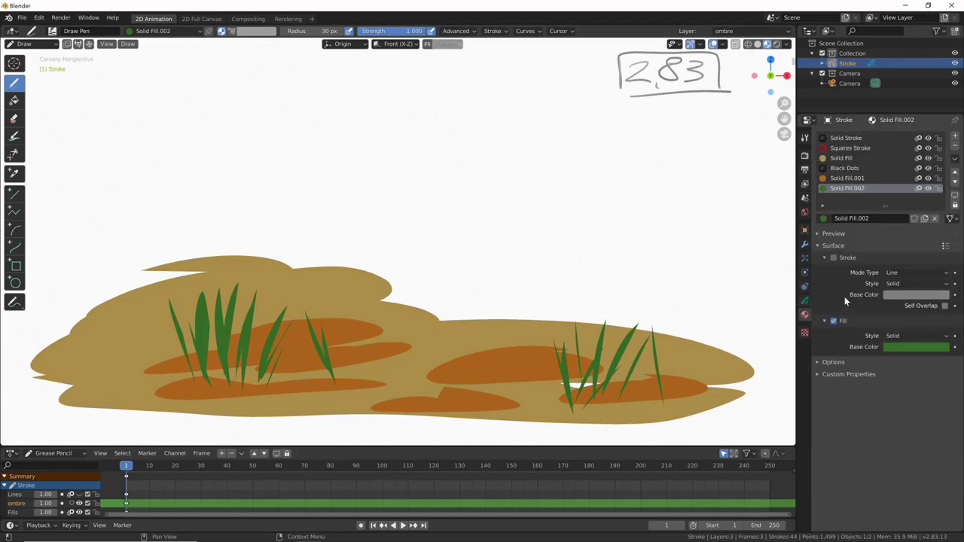
click(955, 136)
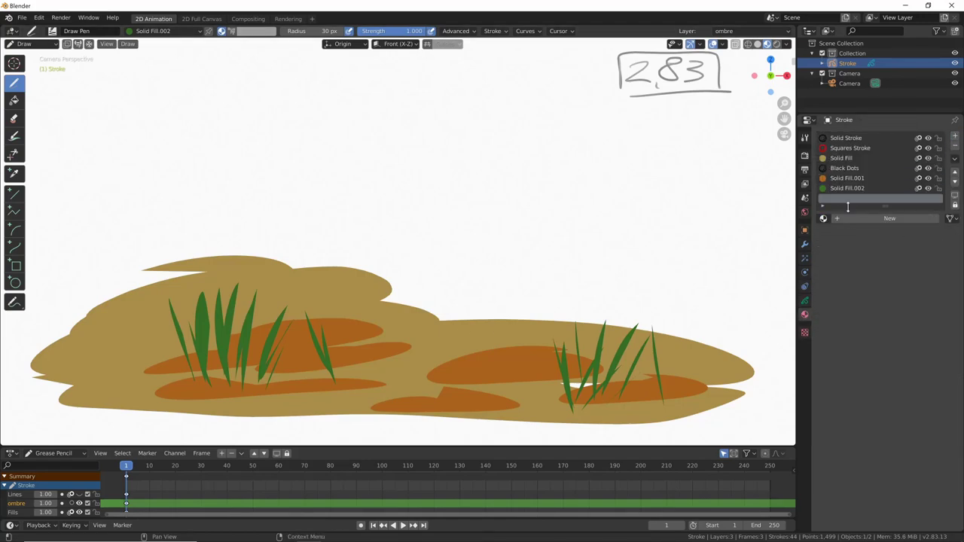
click(824, 217)
Paint dark ombre shading over the left mound and the middle of the ground.
mouse_move(267, 266)
mouse_down()
mouse_move(150, 310)
mouse_move(143, 290)
mouse_up()
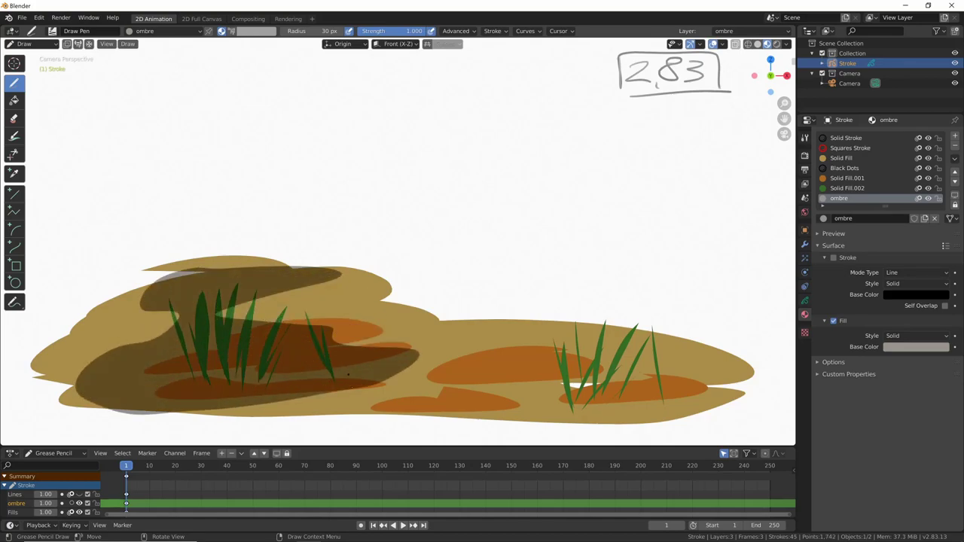
drag(380, 388, 230, 410)
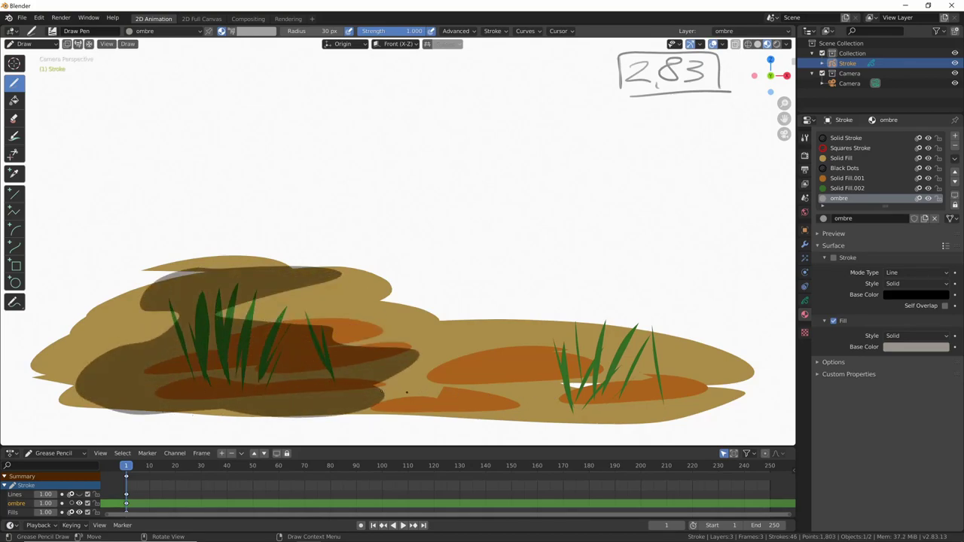
drag(482, 373, 377, 397)
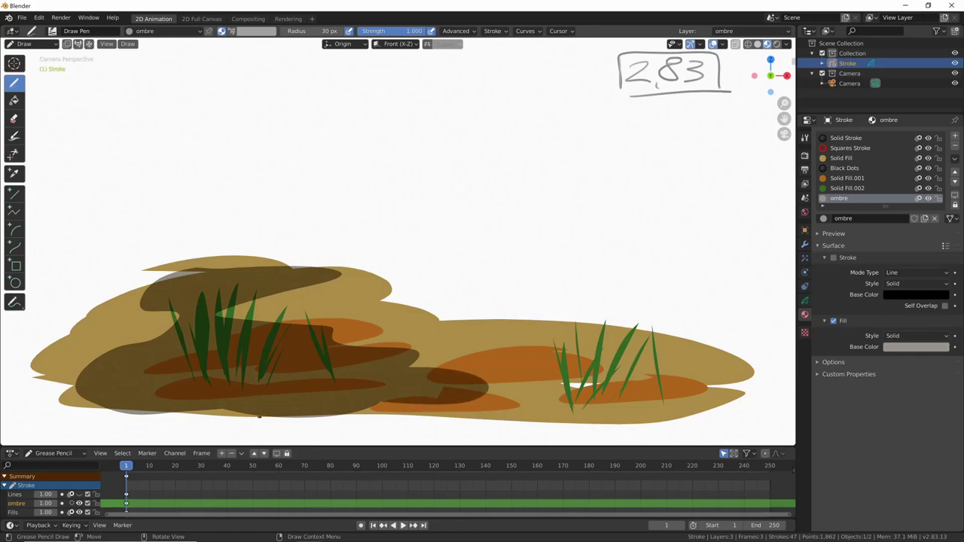
Test the ombre layer's opacity, restore it to 1, and return to the 2.82a file.
click(805, 244)
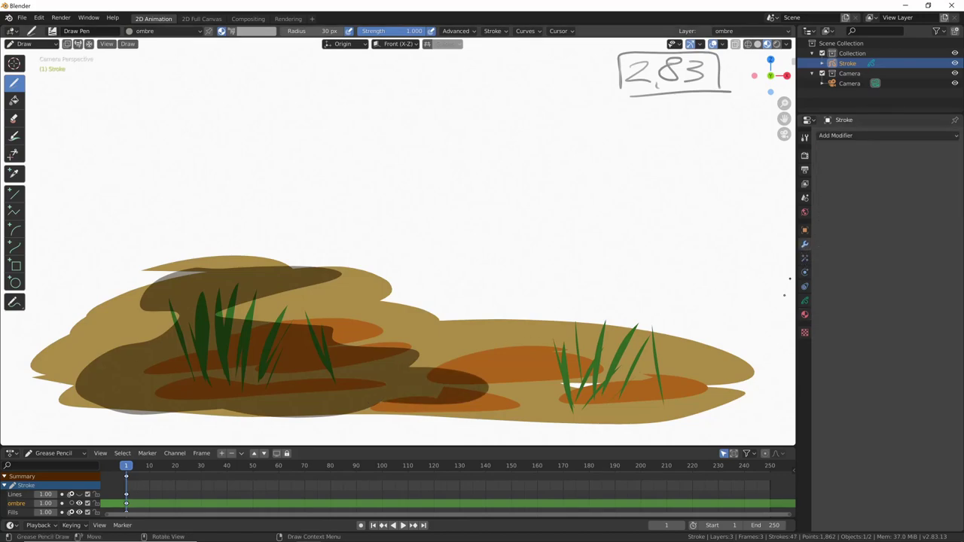
click(805, 300)
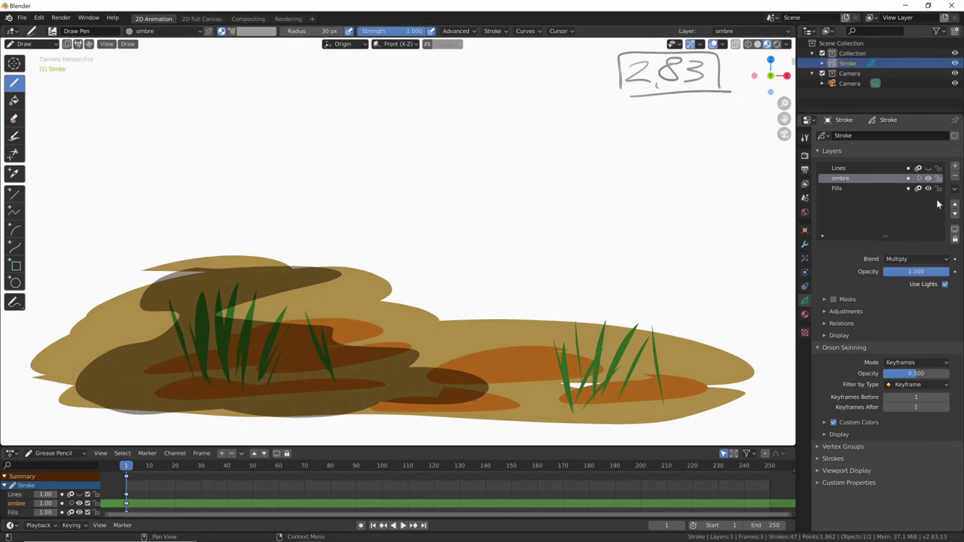
mouse_move(946, 276)
mouse_down()
mouse_move(897, 272)
mouse_move(948, 276)
mouse_up()
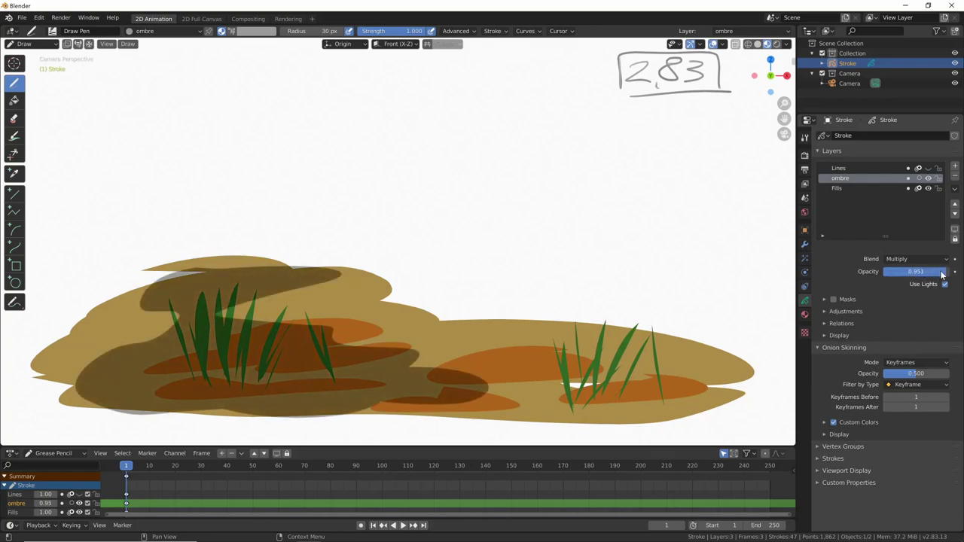
click(805, 314)
click(235, 533)
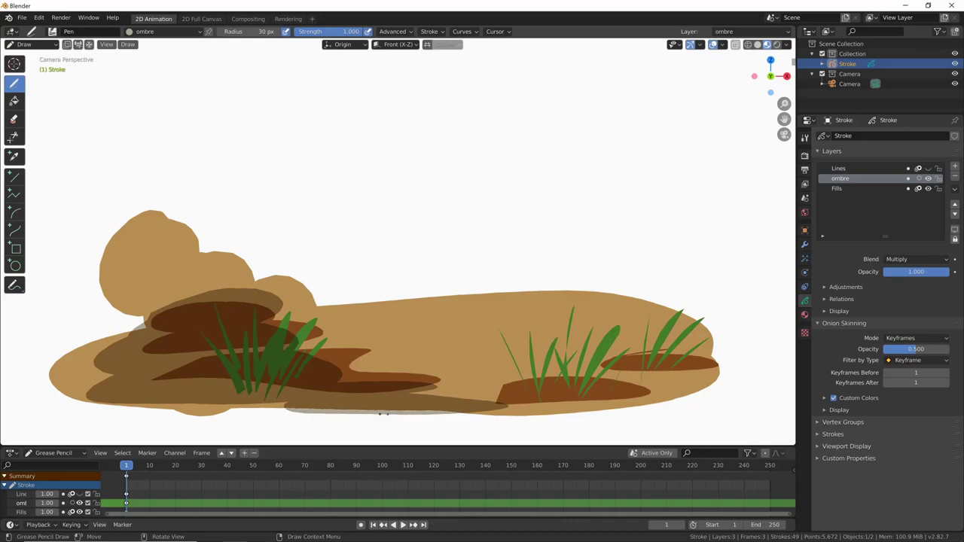
Extend the dark shading and test the ombre layer opacity, leaving it at 1.000.
drag(483, 395, 520, 410)
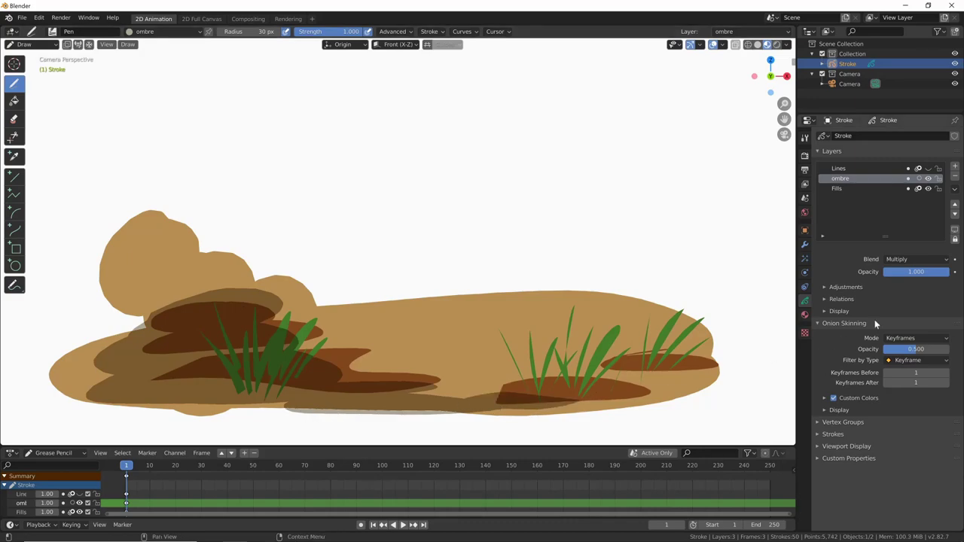
drag(938, 276, 906, 277)
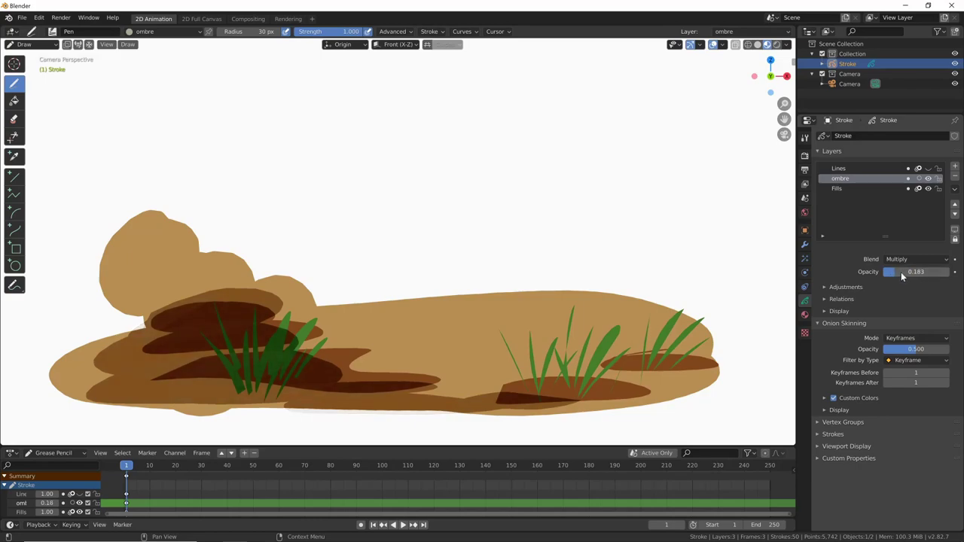
drag(906, 278, 940, 280)
click(940, 281)
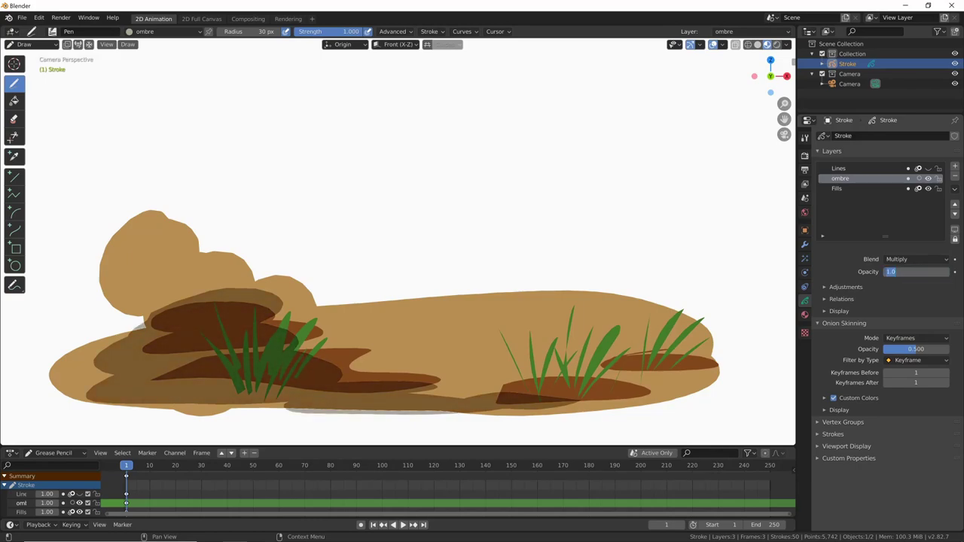
key(Return)
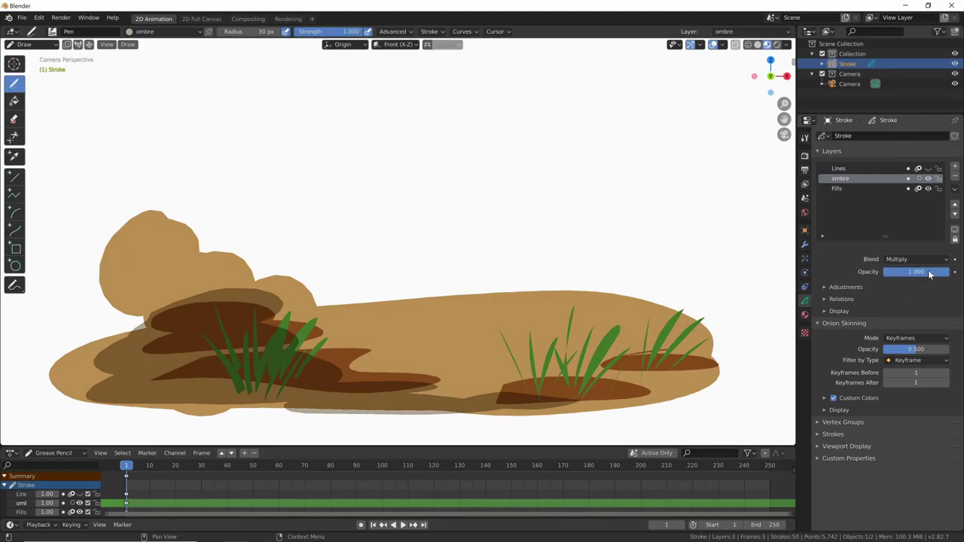
mouse_move(940, 276)
mouse_down()
mouse_move(886, 274)
mouse_move(926, 276)
mouse_up()
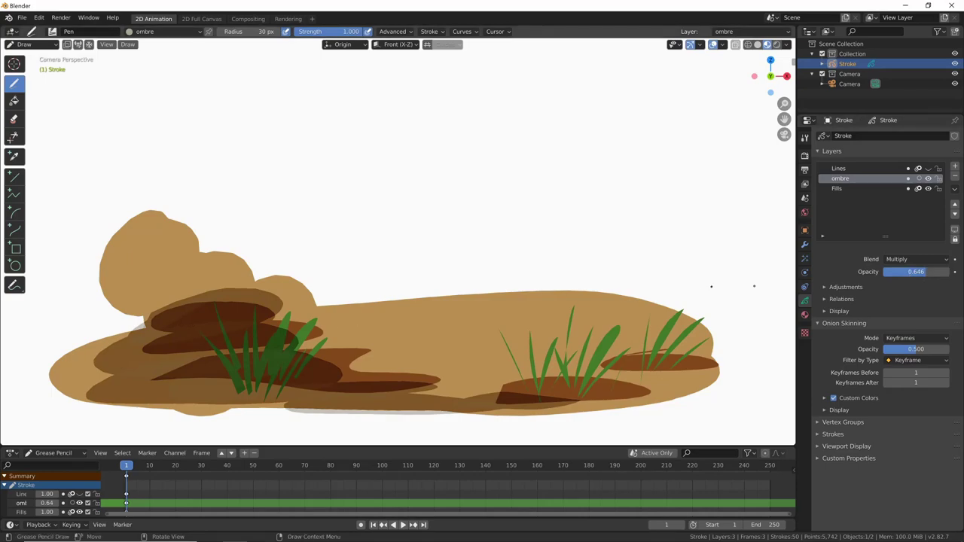
drag(927, 275, 962, 281)
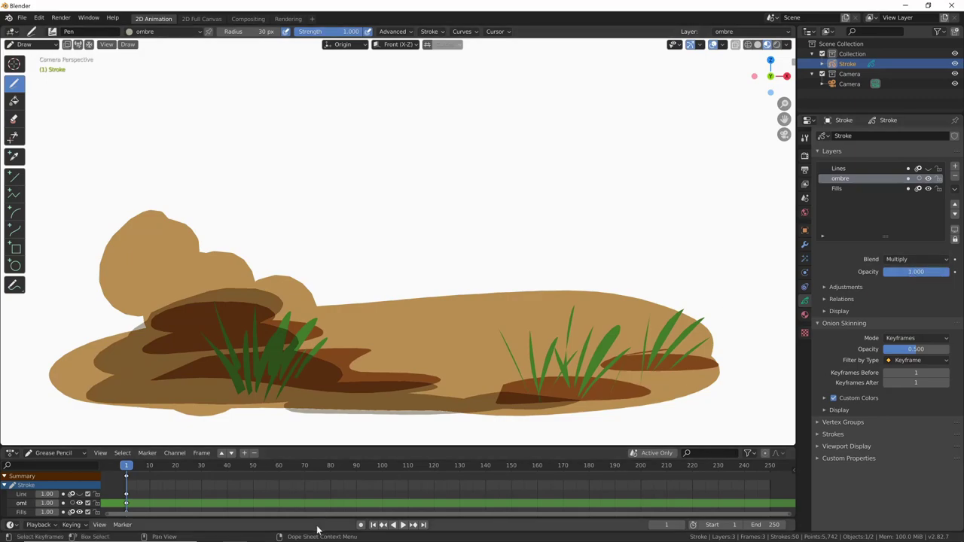
Lighten the ombre material's fill colour to value 0.773.
click(804, 315)
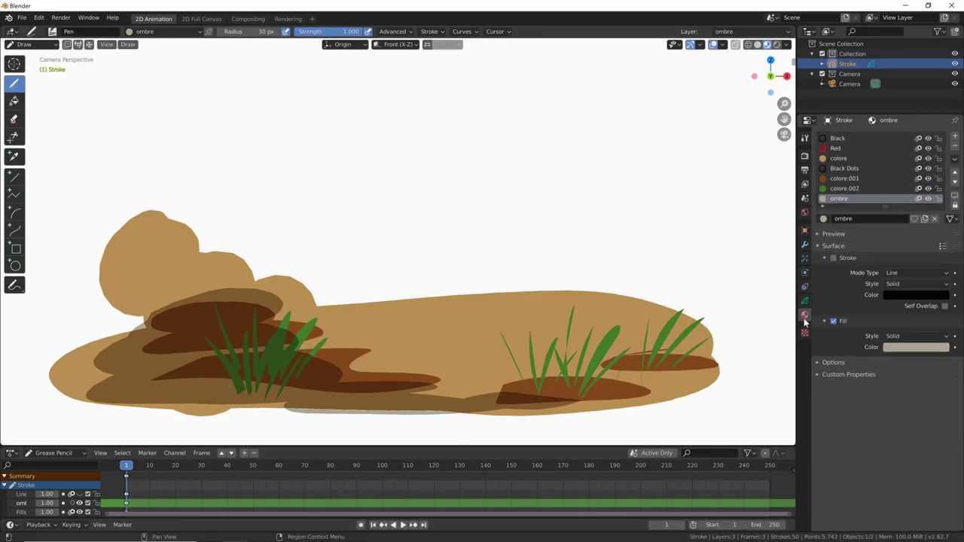
click(937, 347)
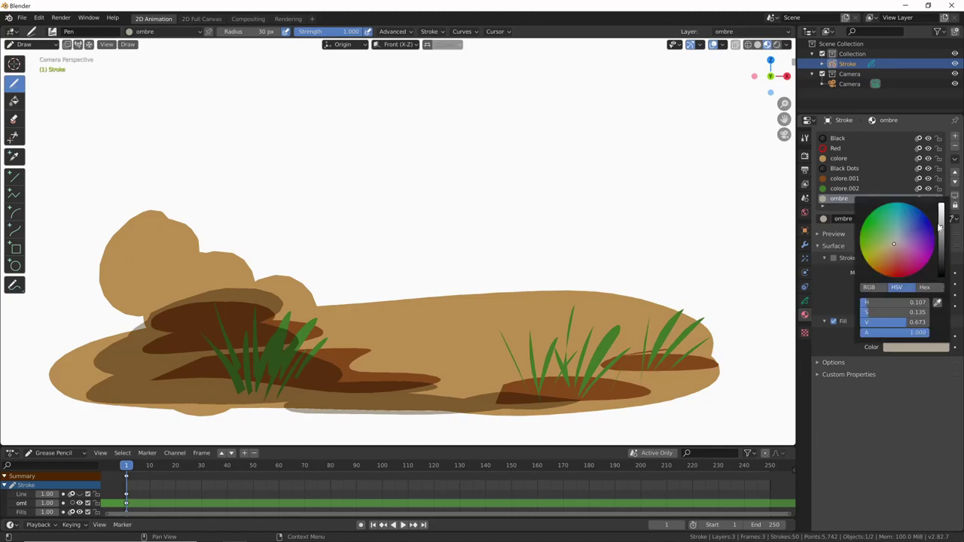
drag(939, 226, 941, 219)
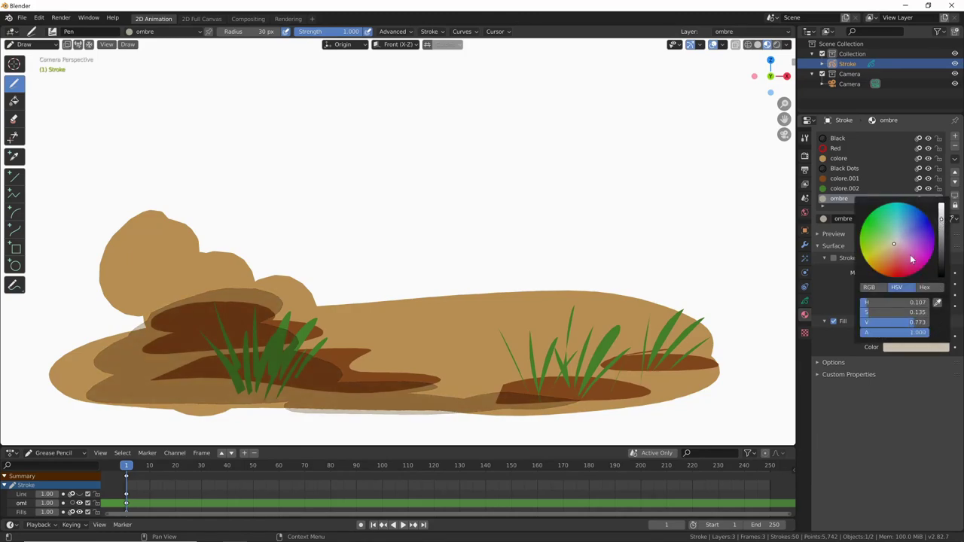
click(805, 301)
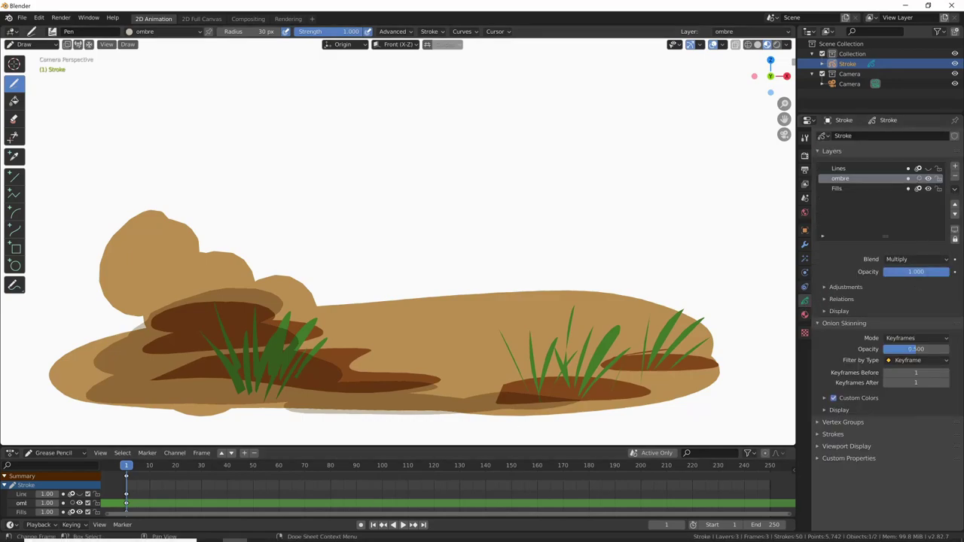
Check the 2.83 file, then give the 2.82a highlight material an orange-brown colour.
click(306, 535)
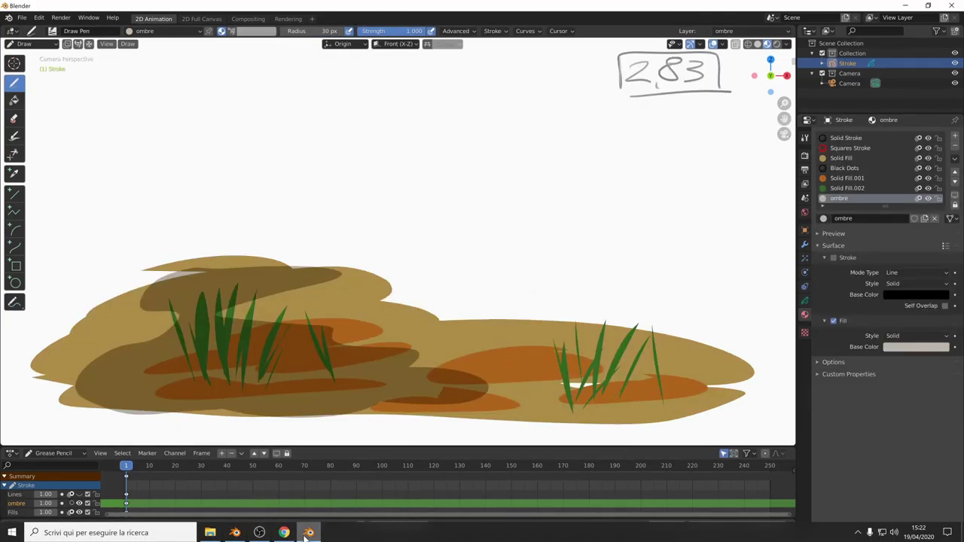
click(305, 535)
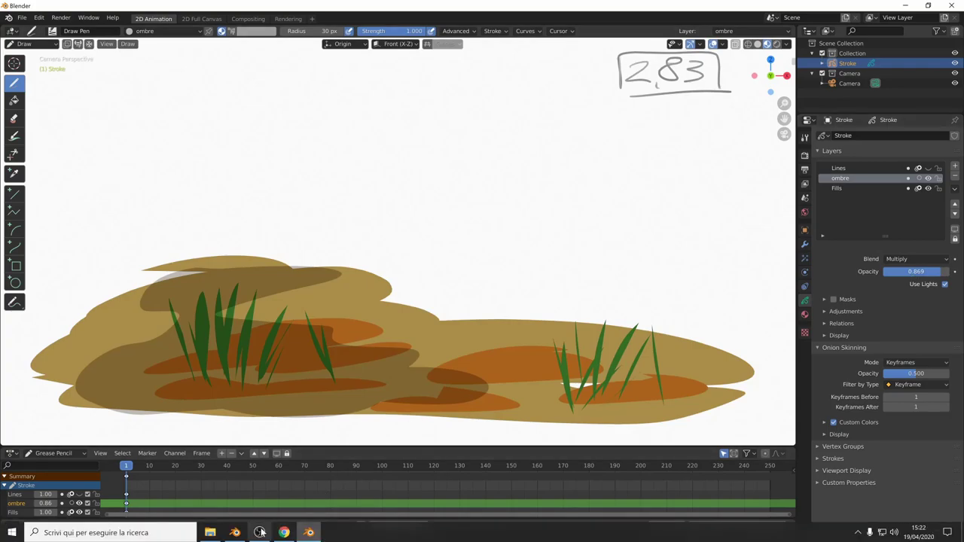
click(236, 532)
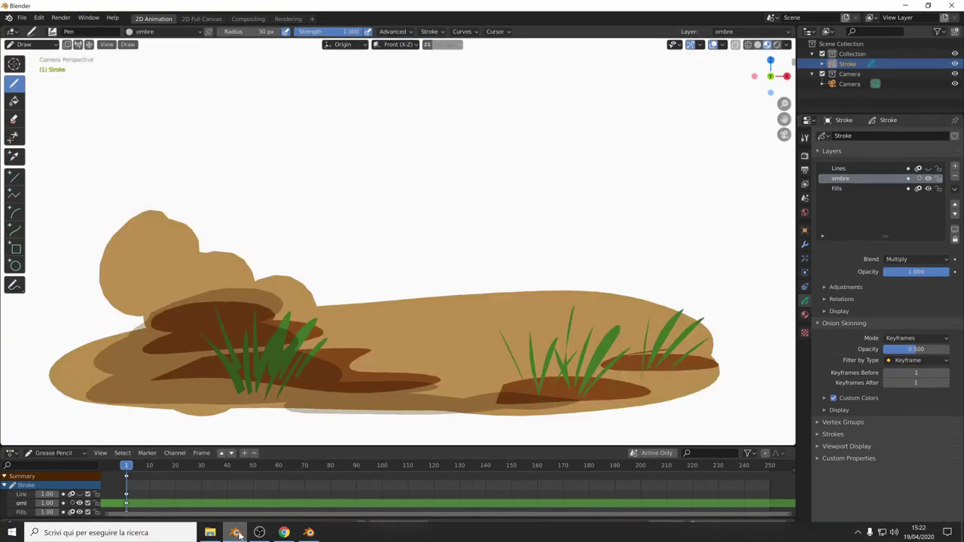
click(805, 315)
click(916, 293)
drag(942, 241, 942, 229)
drag(887, 268, 879, 263)
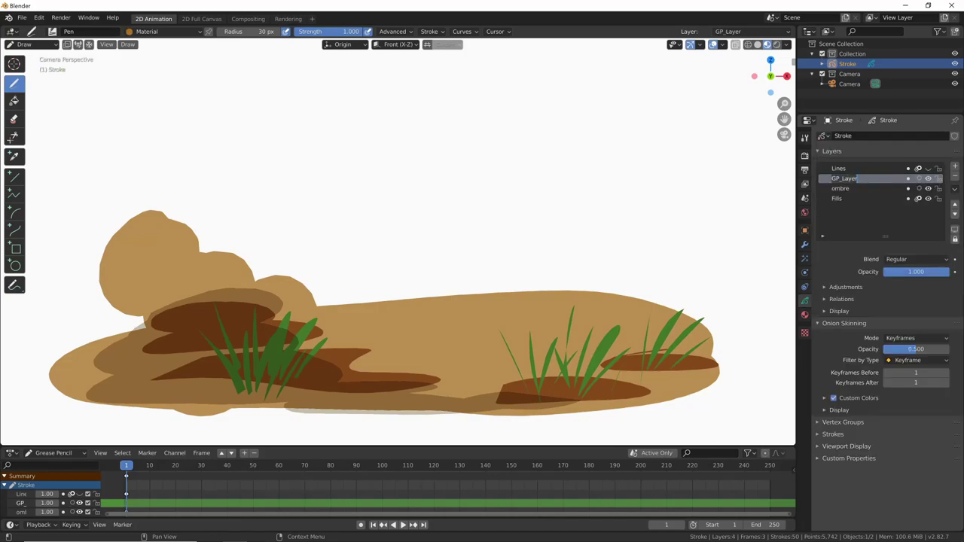
Name the new layer luci, blend it with Add, and paint yellow highlights on the right ground.
text(luci)
click(918, 259)
click(915, 280)
drag(527, 304, 708, 324)
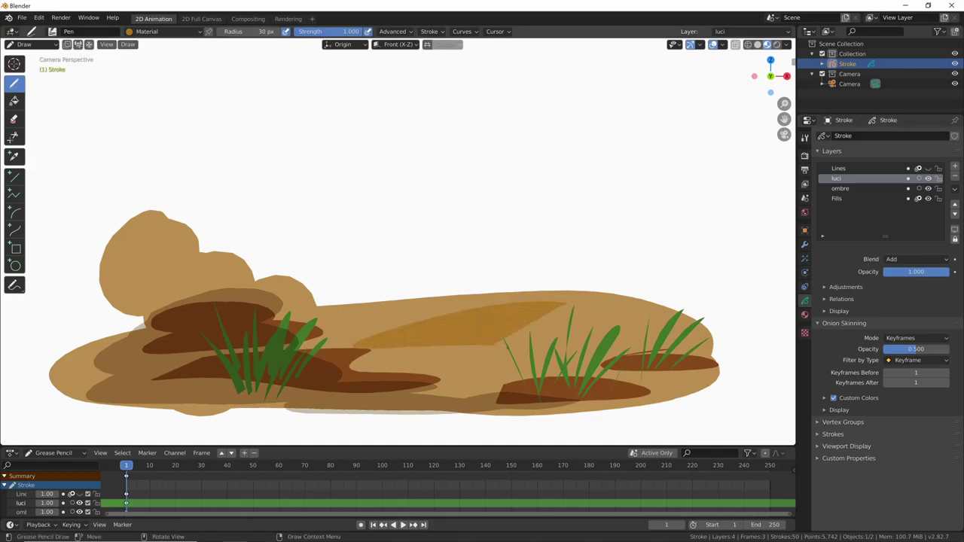
drag(572, 352, 708, 371)
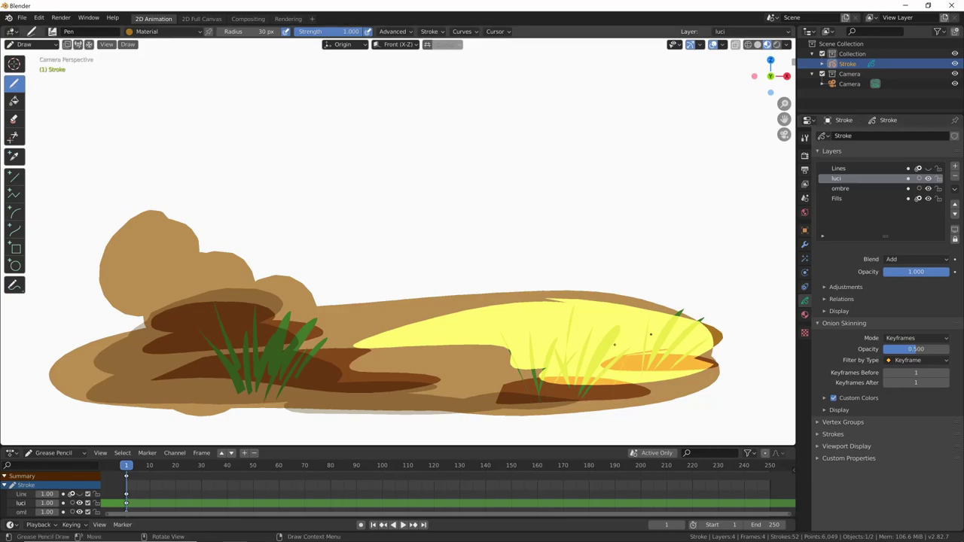
Try Overlay blending and lower opacity on luci, then set it back to Add.
click(926, 260)
click(914, 281)
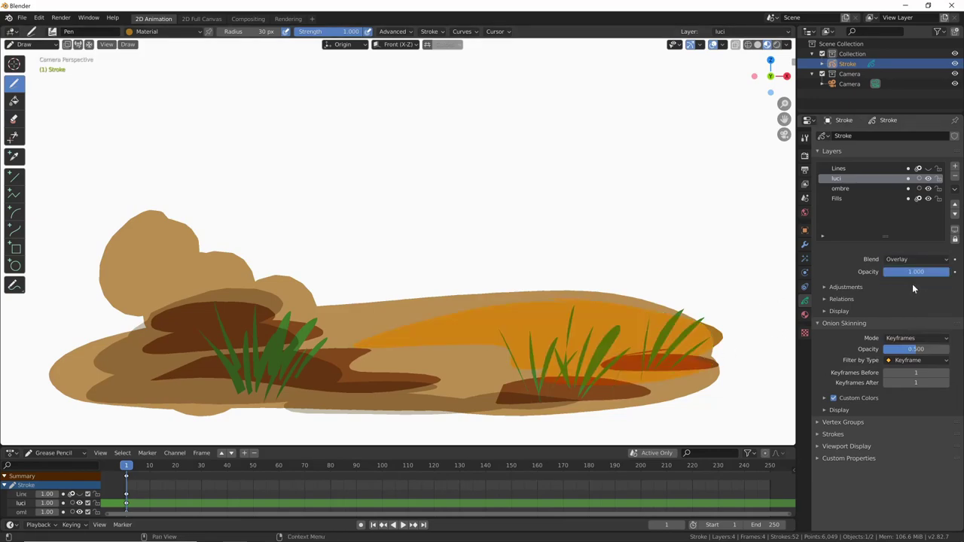
click(916, 259)
drag(927, 281, 950, 281)
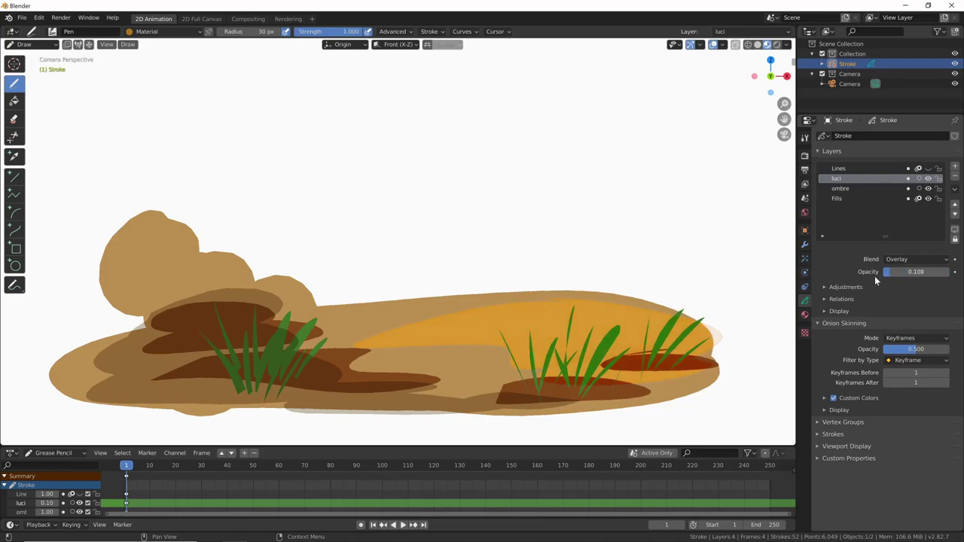
click(923, 260)
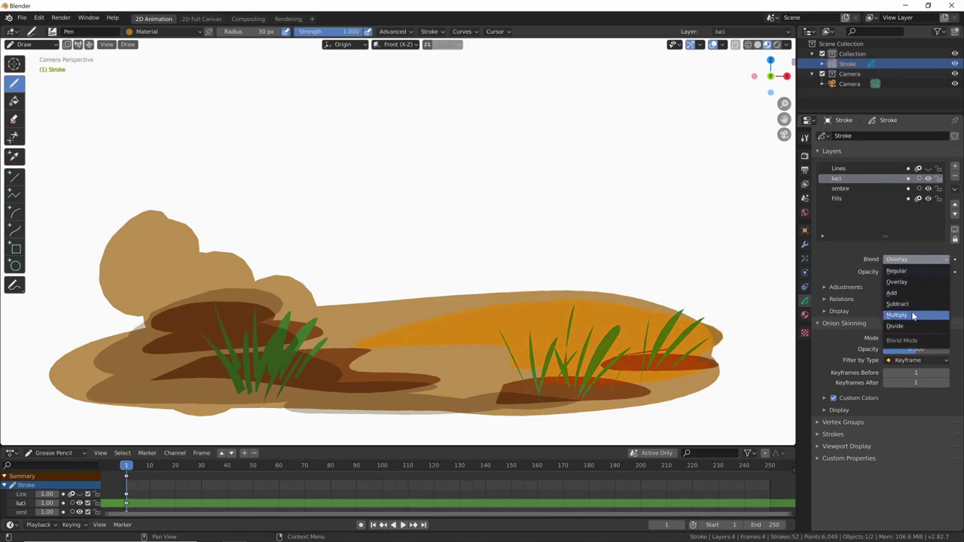
click(892, 292)
mouse_move(934, 272)
mouse_down()
mouse_move(876, 275)
mouse_move(949, 277)
mouse_up()
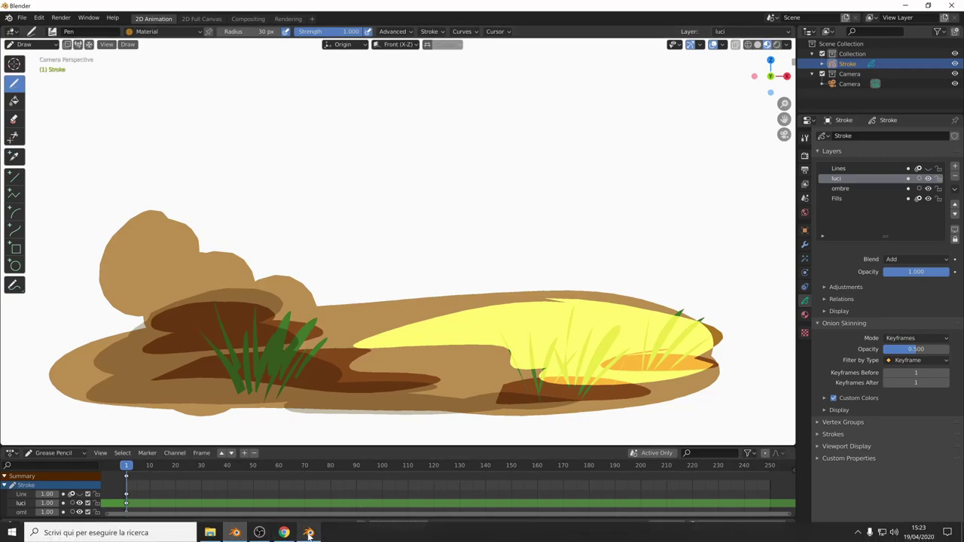
In the 2.83 file, add a layer named luci with Add blending.
click(309, 534)
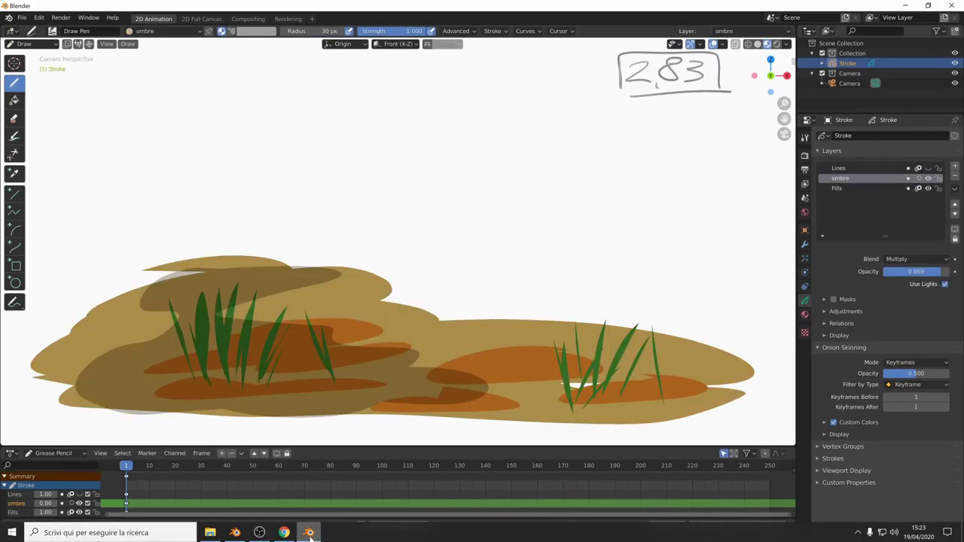
click(955, 165)
double_click(844, 178)
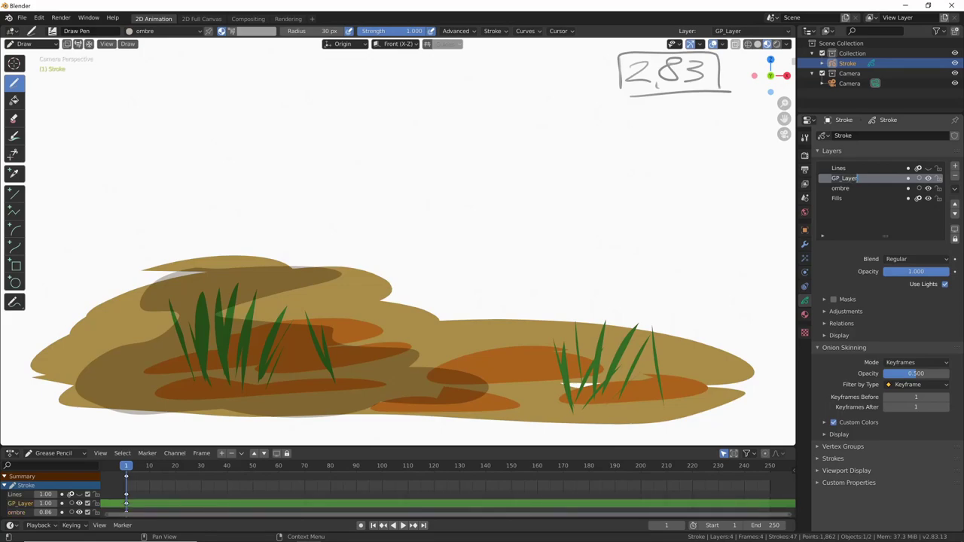
key(BackSpace)
text(luci)
key(Return)
click(916, 258)
click(908, 290)
Test luci's opacity and Hard Light blending, then return it to Add.
click(805, 311)
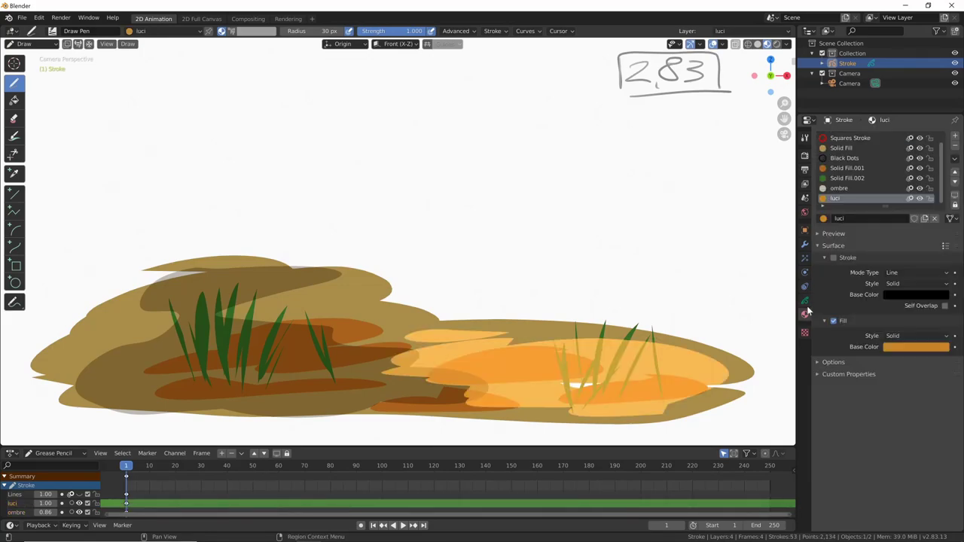
click(805, 299)
mouse_move(937, 272)
mouse_down()
mouse_move(896, 270)
mouse_move(938, 277)
mouse_up()
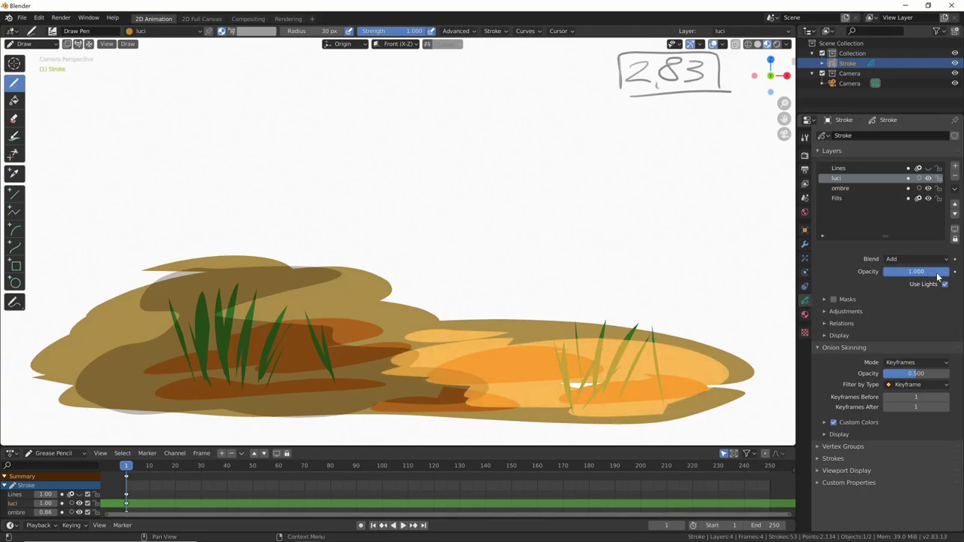
click(916, 258)
click(915, 282)
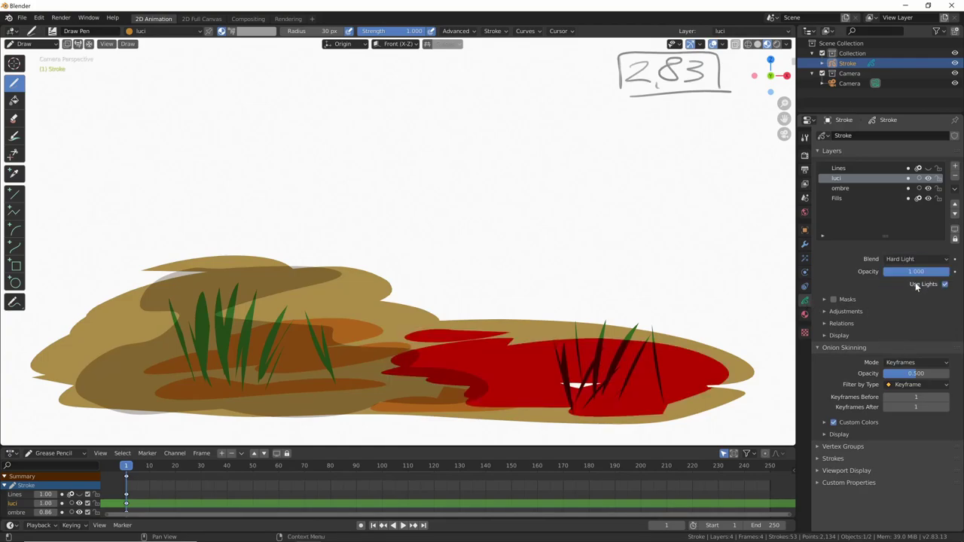
mouse_move(938, 272)
mouse_down()
mouse_move(871, 270)
mouse_move(921, 261)
mouse_move(962, 274)
mouse_up()
click(921, 260)
click(883, 274)
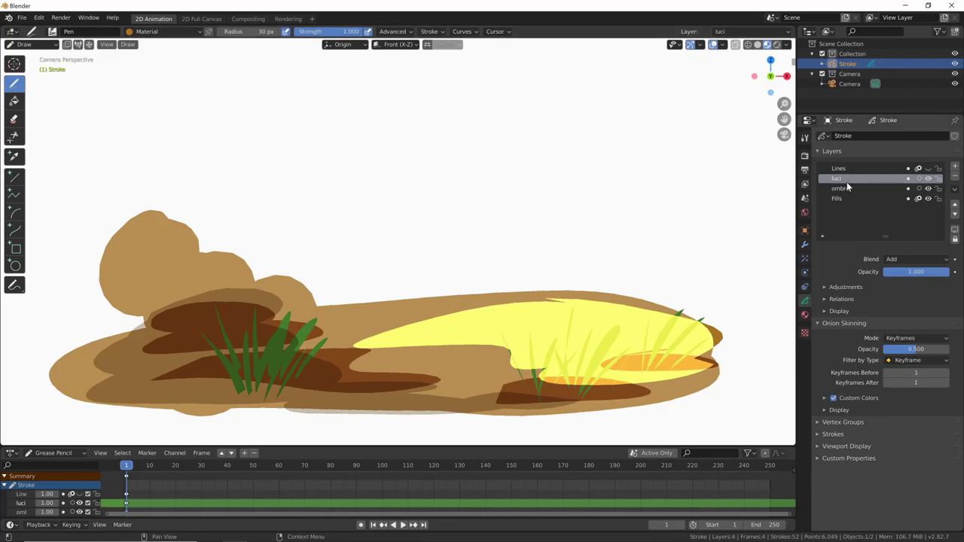
Paint a grey shadow under the ground on the ombre layer, comparing its masking on and off.
click(840, 188)
drag(124, 413, 319, 427)
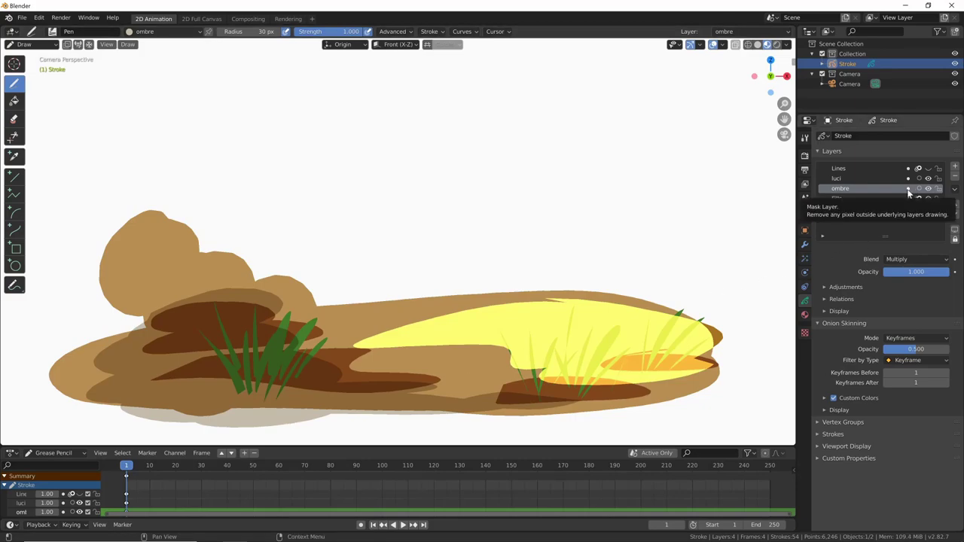
click(909, 189)
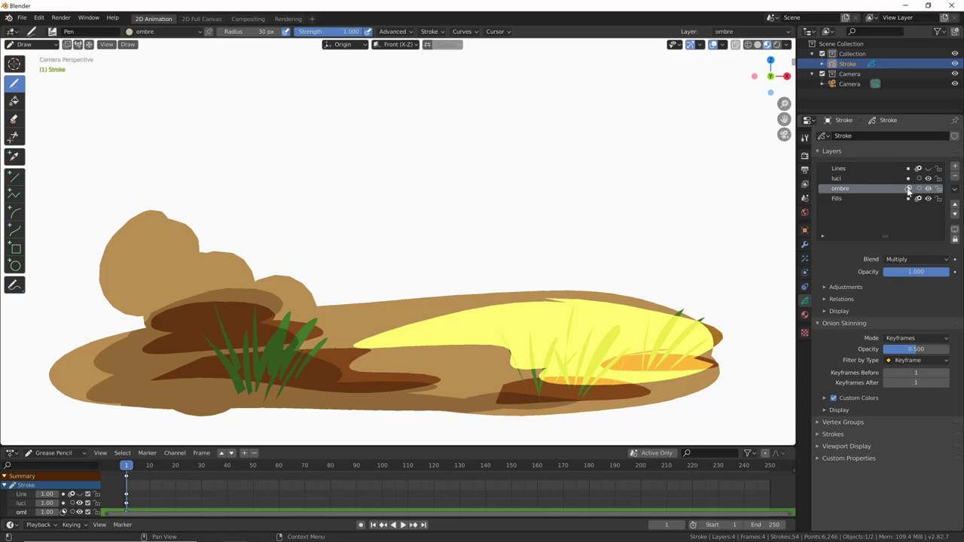
click(908, 189)
click(910, 189)
click(908, 190)
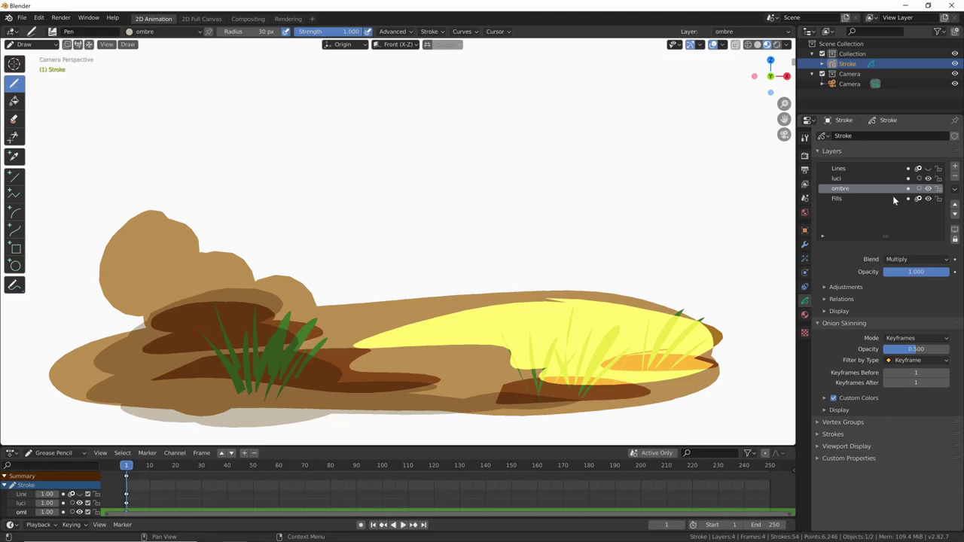
Move the Lines layer to the bottom of the layer stack.
click(864, 168)
click(955, 214)
click(954, 215)
click(954, 215)
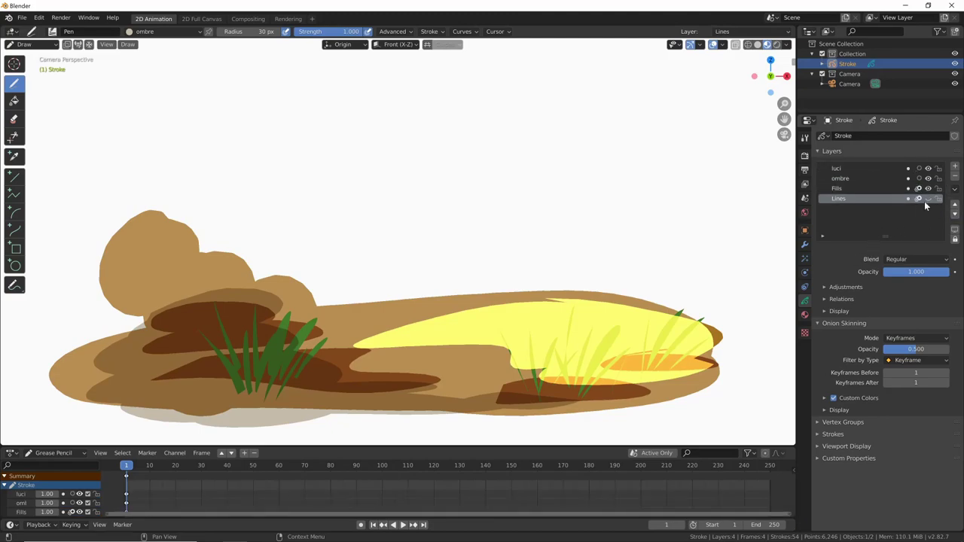
Show the Lines layer, paint brown colore.001 strokes below the ground, and mask the ombre layer.
click(928, 198)
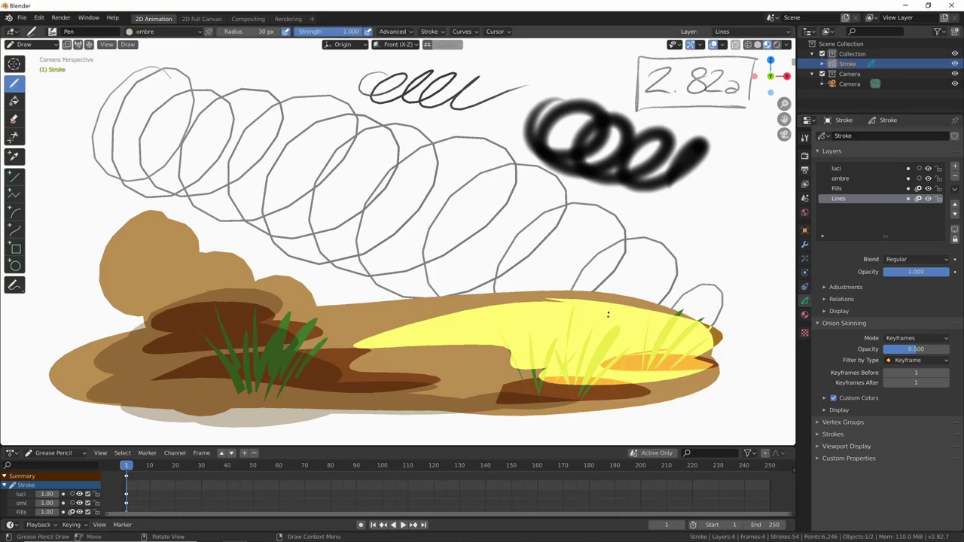
click(195, 33)
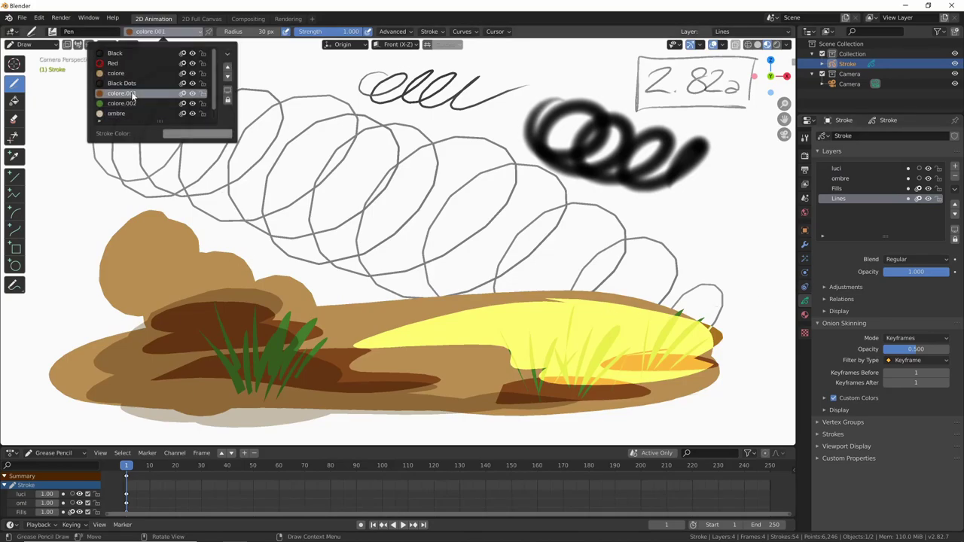
click(137, 97)
drag(315, 417, 315, 434)
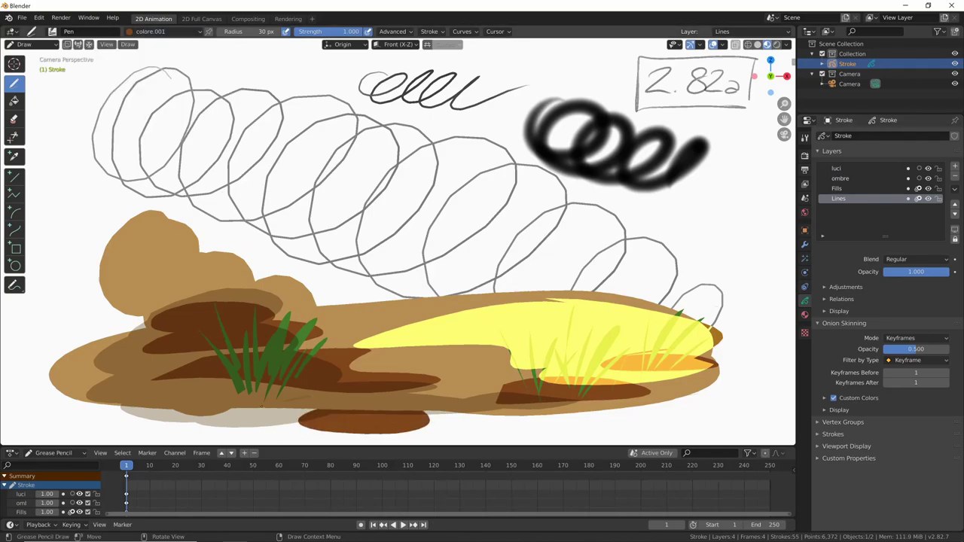
drag(261, 407, 196, 435)
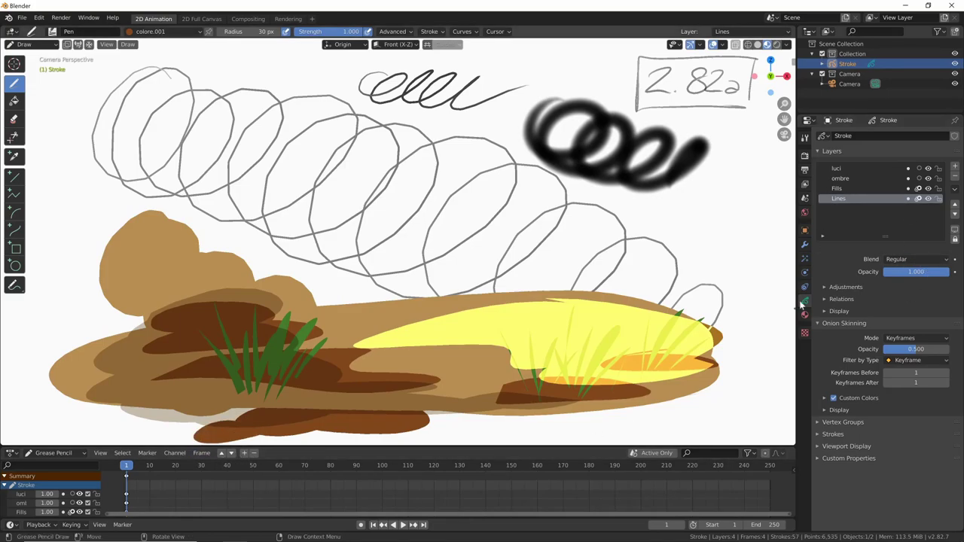
click(867, 179)
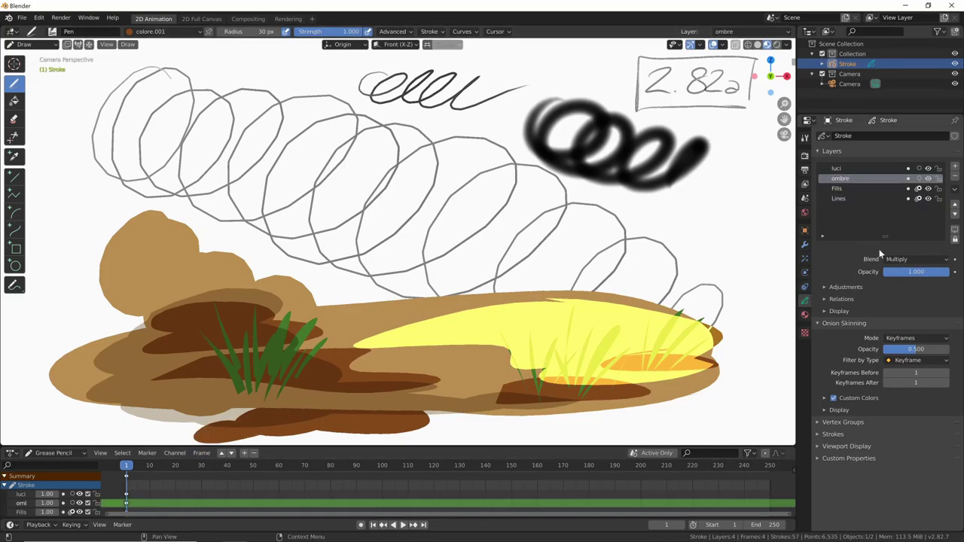
click(909, 179)
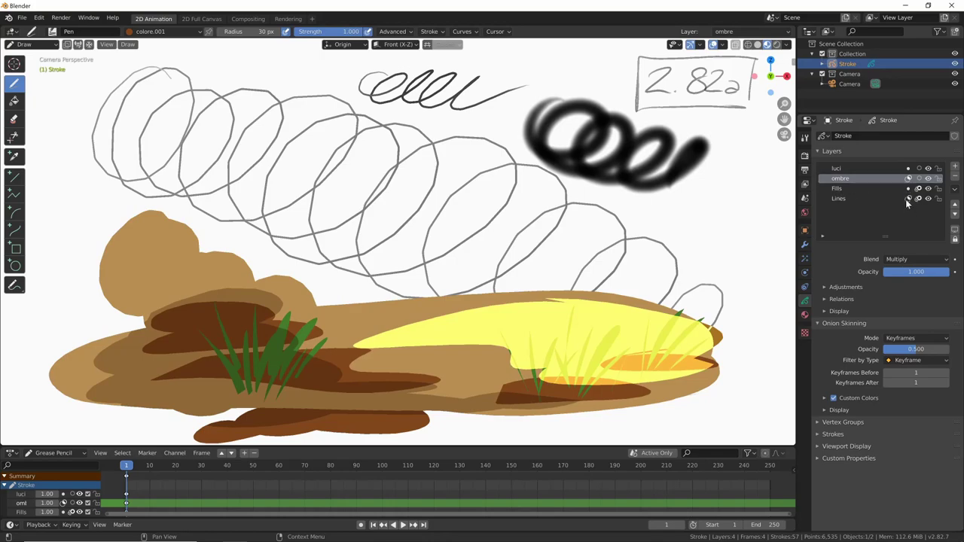
In the 2.83 file, move Lines to the bottom of the stack and make it visible.
click(309, 532)
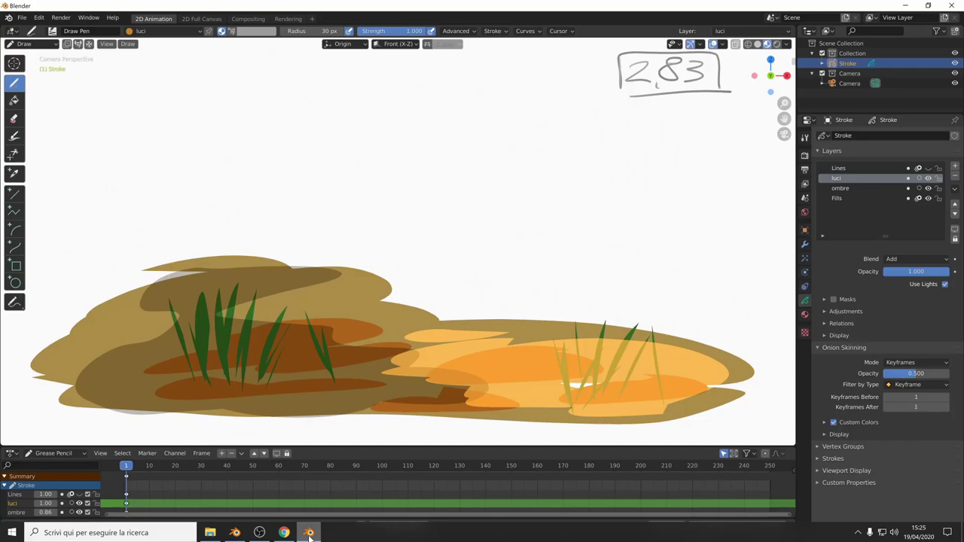
click(863, 189)
click(874, 168)
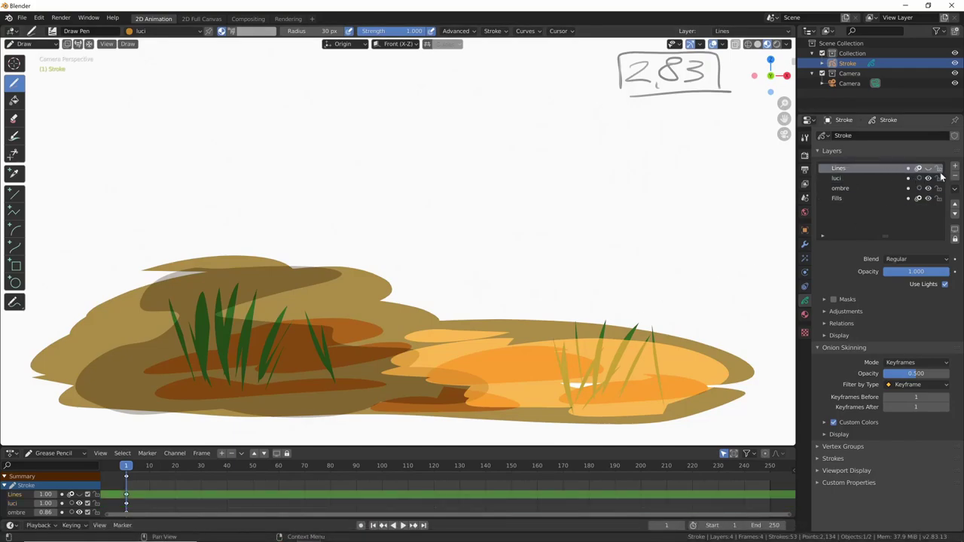
click(956, 214)
click(955, 214)
click(955, 214)
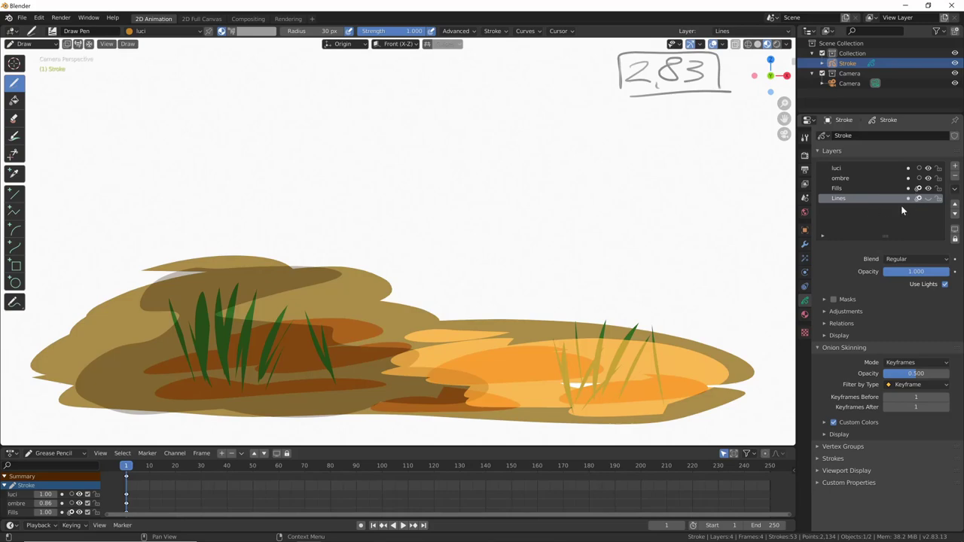
click(928, 198)
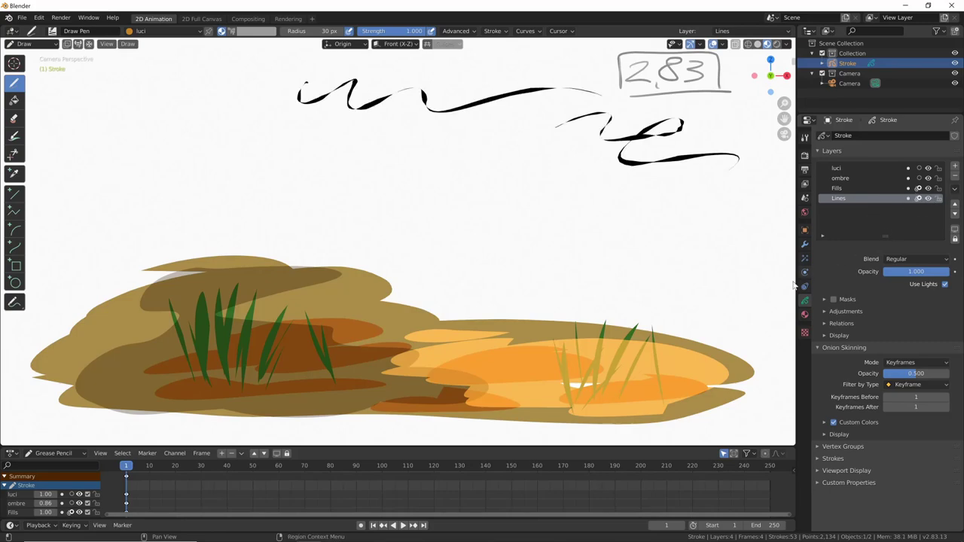
Paint a green Solid Fill.002 band under the ground, shade it on ombre, and enable masking.
click(202, 31)
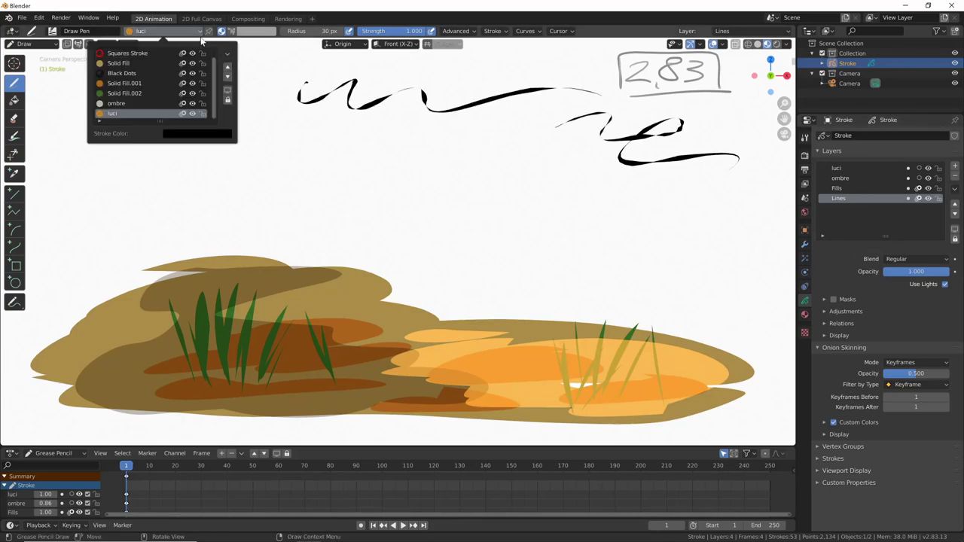
click(125, 92)
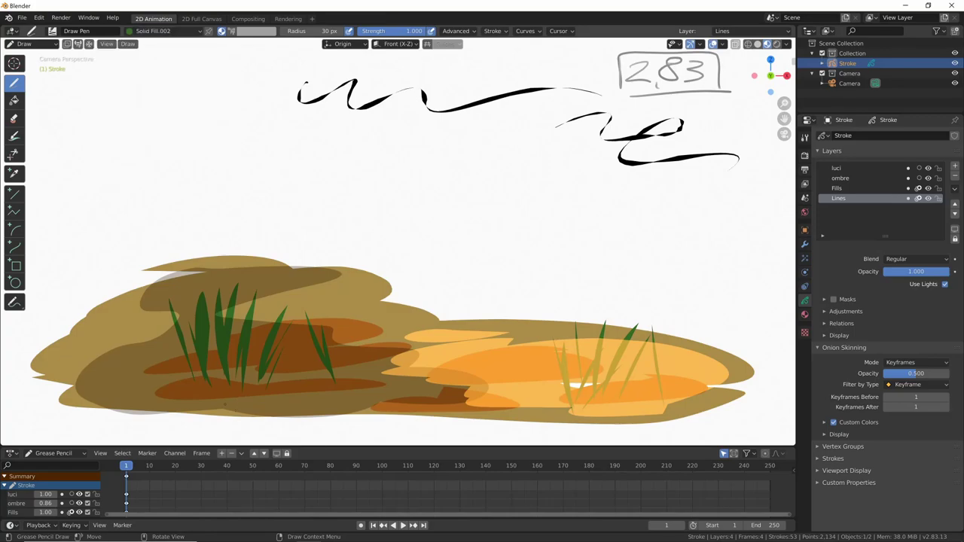
drag(192, 421, 307, 401)
drag(413, 425, 556, 425)
click(840, 178)
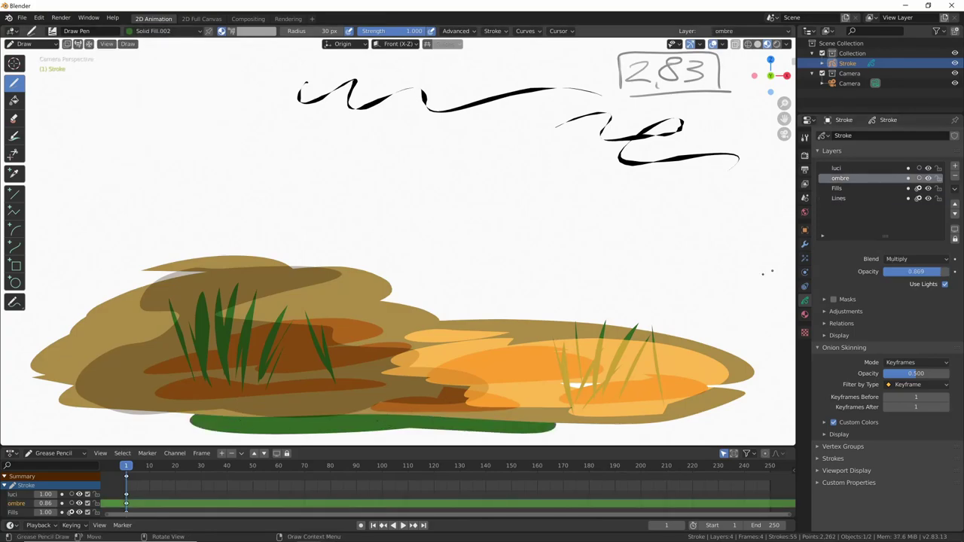
drag(175, 418, 326, 422)
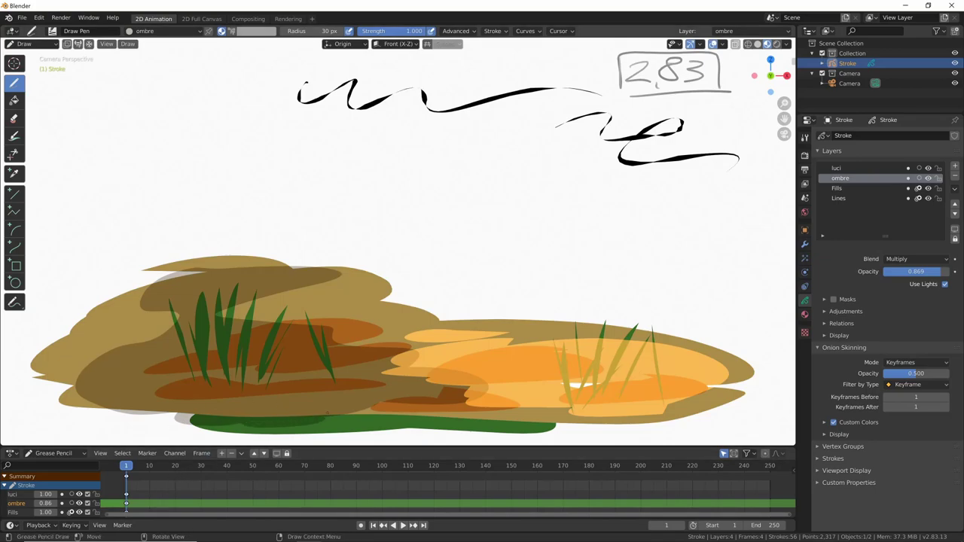
click(910, 179)
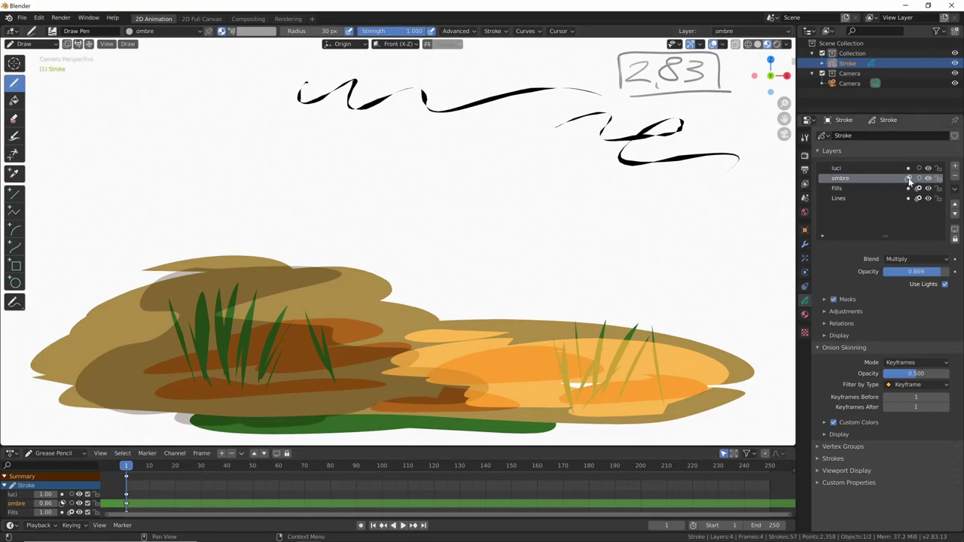
Expand the ombre layer's Masks panel, add Fills as a mask, and compare it toggled.
click(824, 299)
click(834, 300)
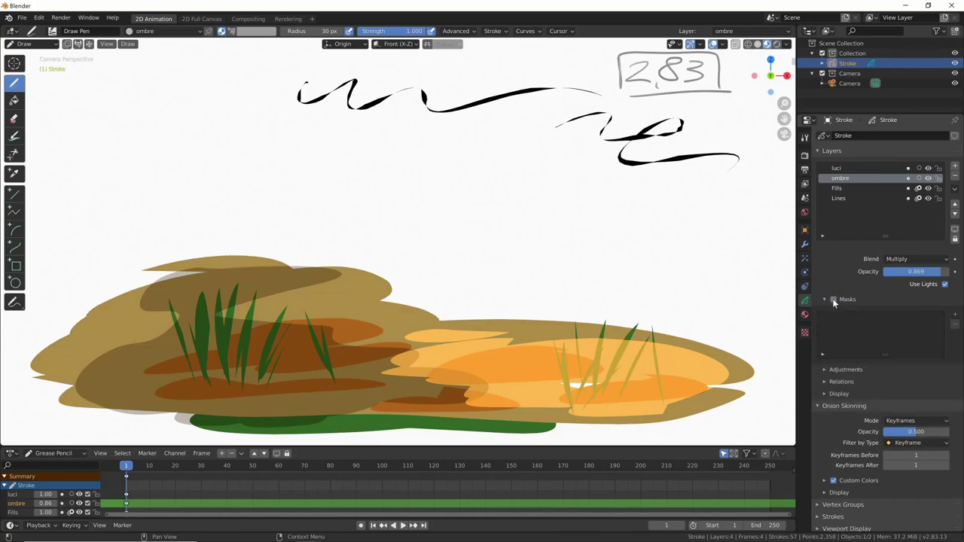
click(833, 299)
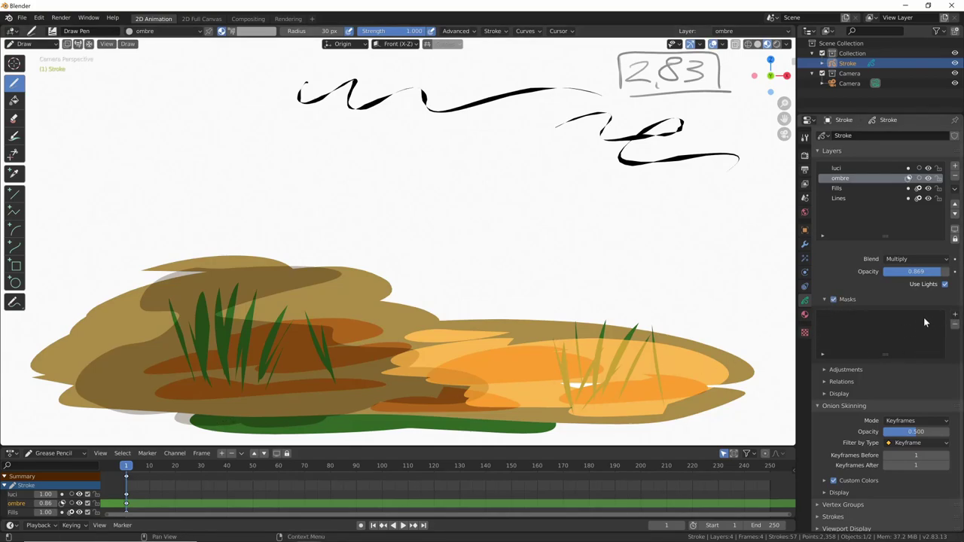
click(955, 314)
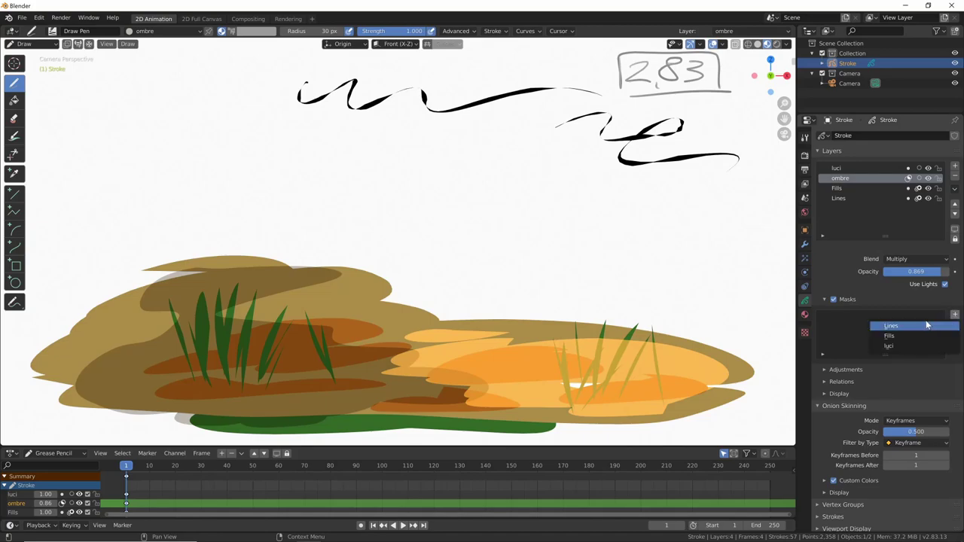
click(891, 337)
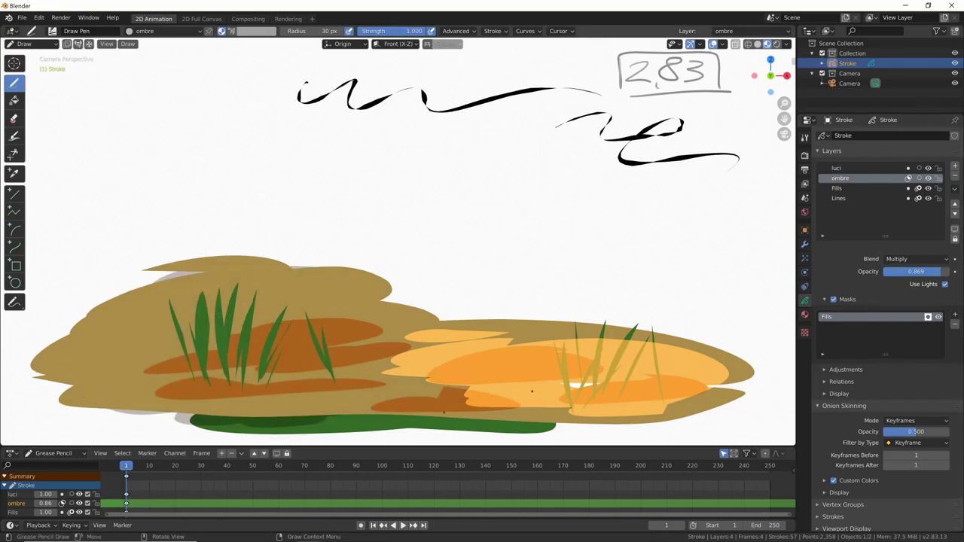
click(938, 317)
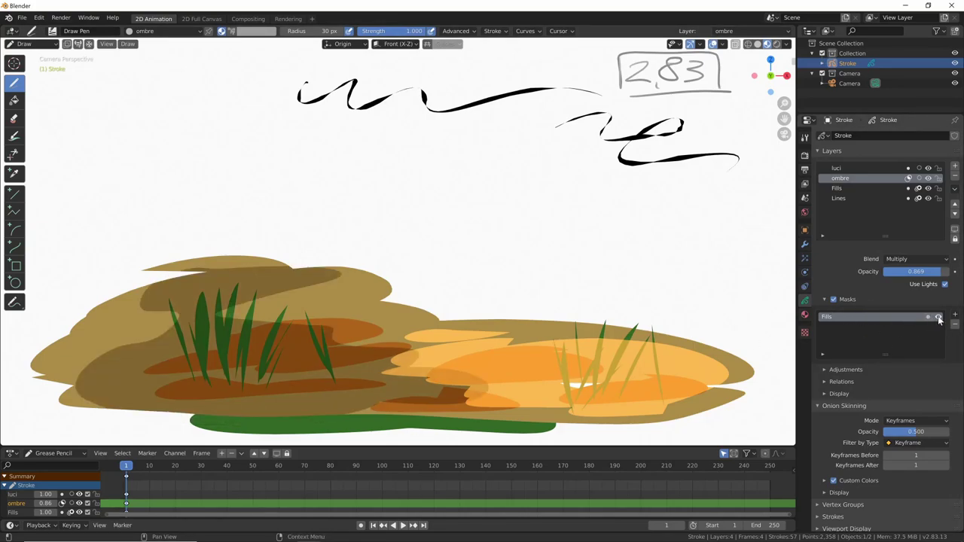
click(938, 319)
click(939, 320)
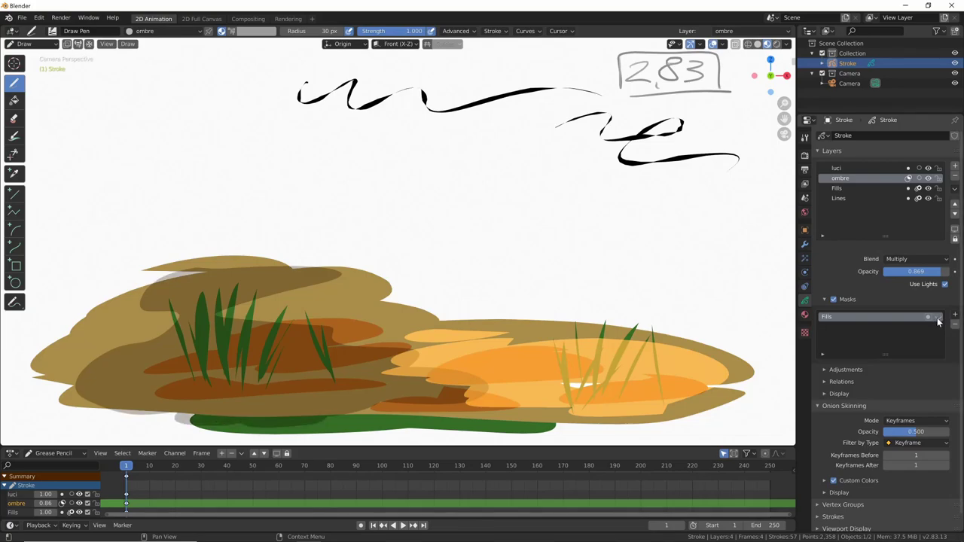
click(938, 319)
Add Lines as a second mask, compare the shading, then remove it.
click(954, 315)
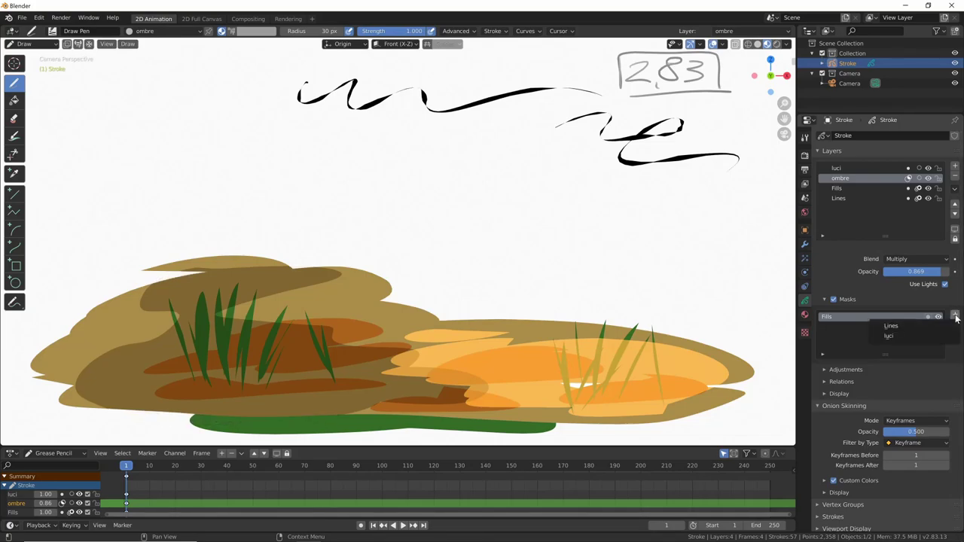
click(897, 329)
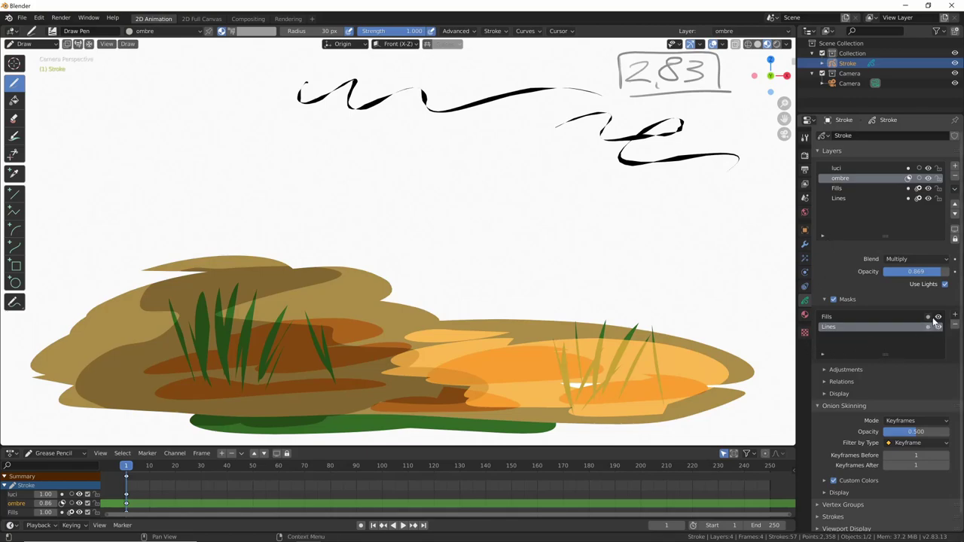
click(928, 317)
click(930, 317)
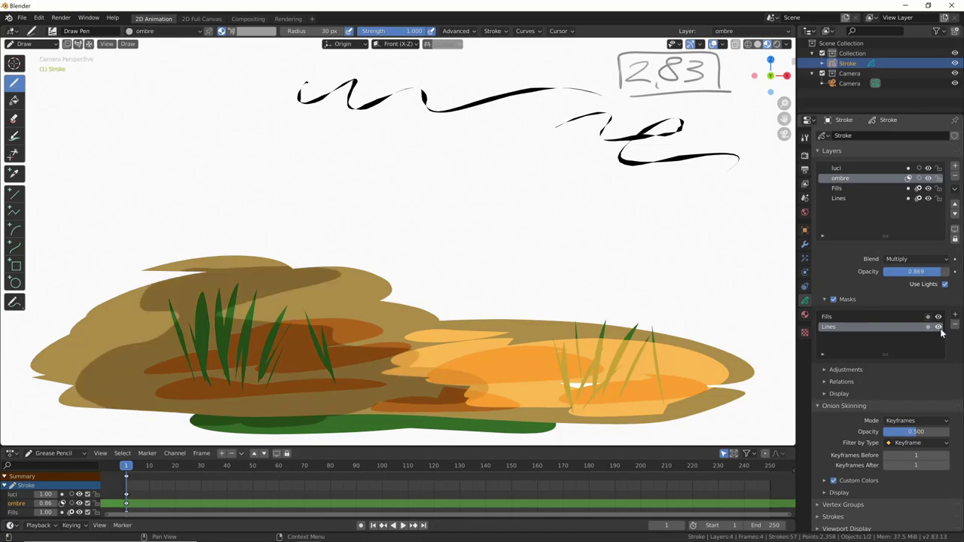
click(955, 325)
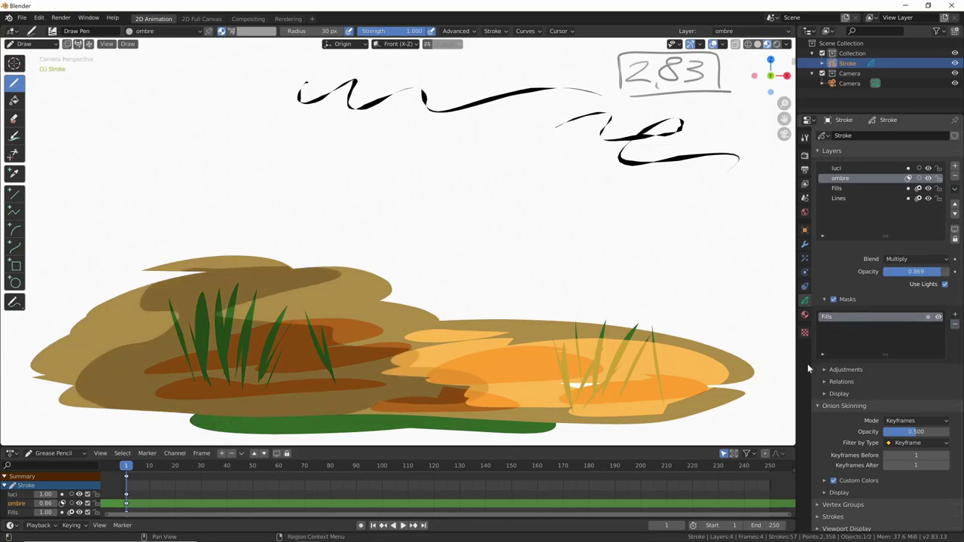
Add a new material with a blue stroke colour and enlarge the brush radius to 218 px.
click(832, 300)
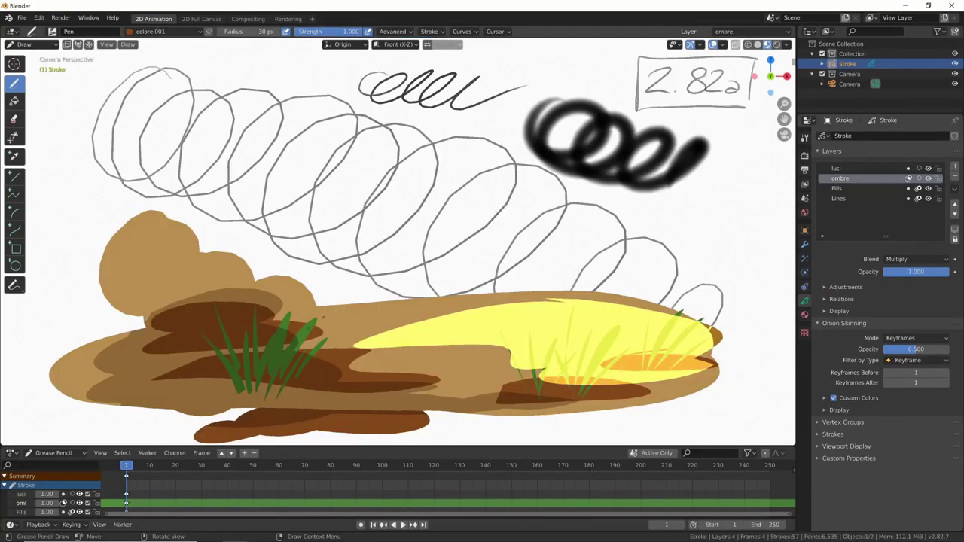
click(805, 315)
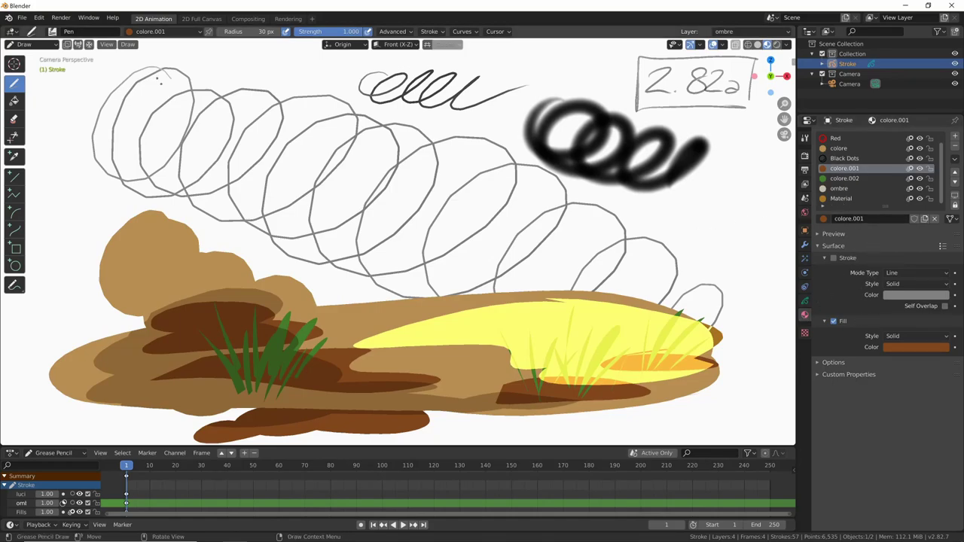
click(955, 136)
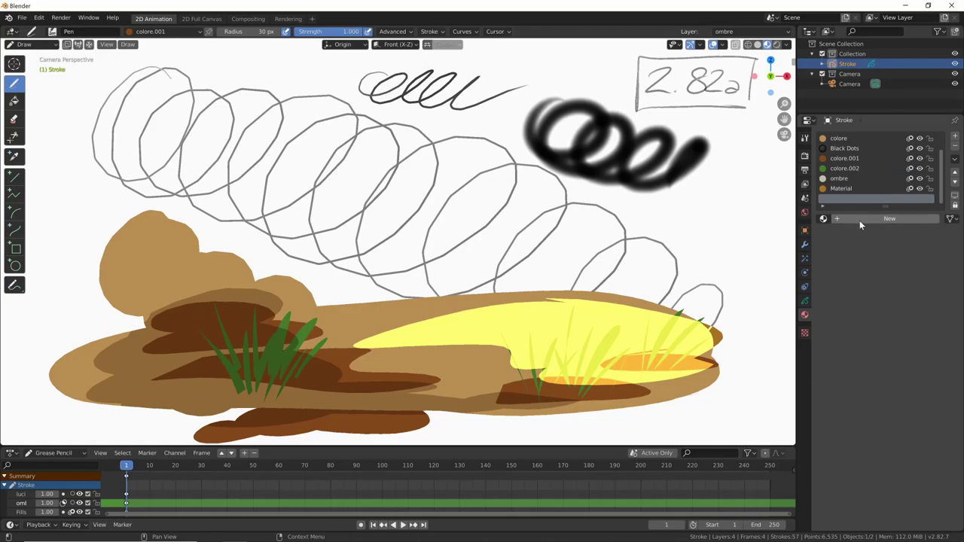
click(824, 219)
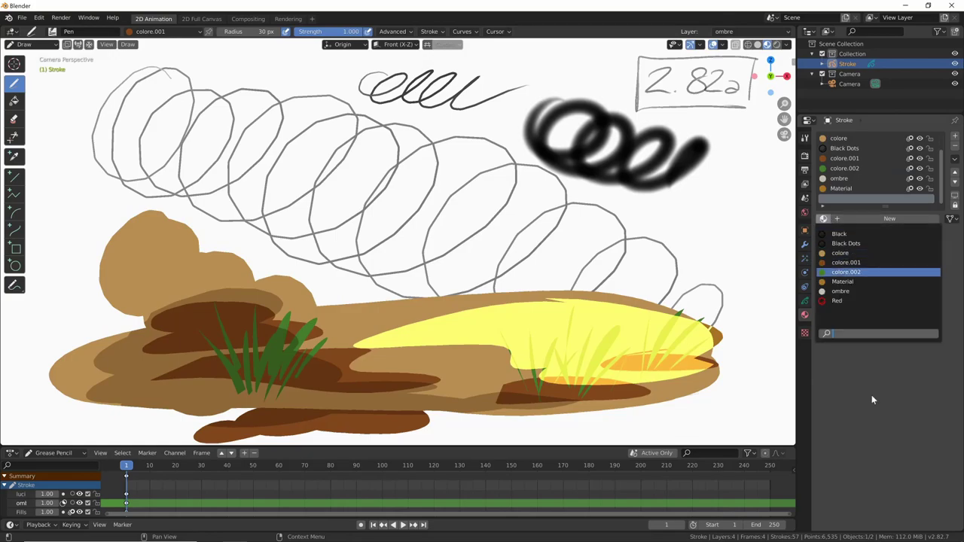
click(886, 218)
click(916, 294)
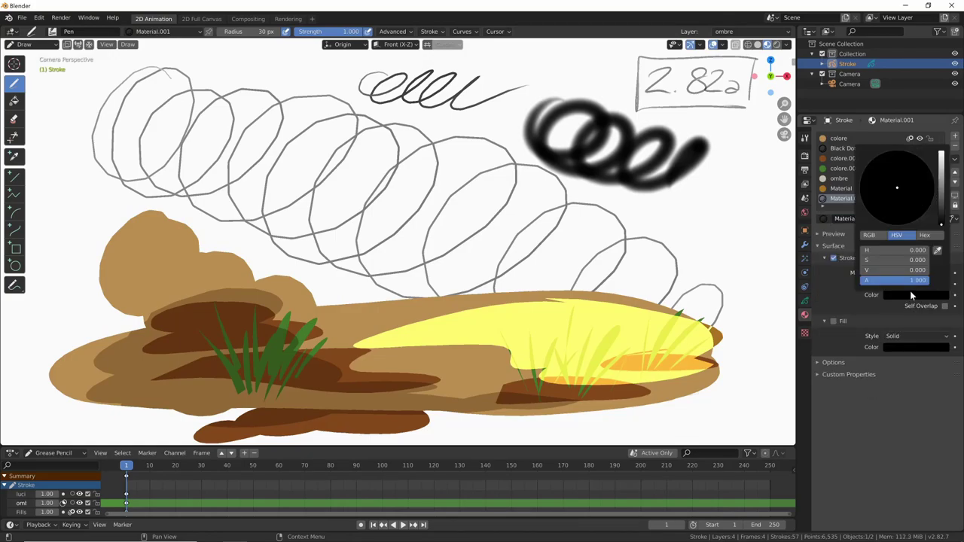
mouse_move(940, 219)
mouse_down()
mouse_move(941, 181)
mouse_move(914, 167)
mouse_up()
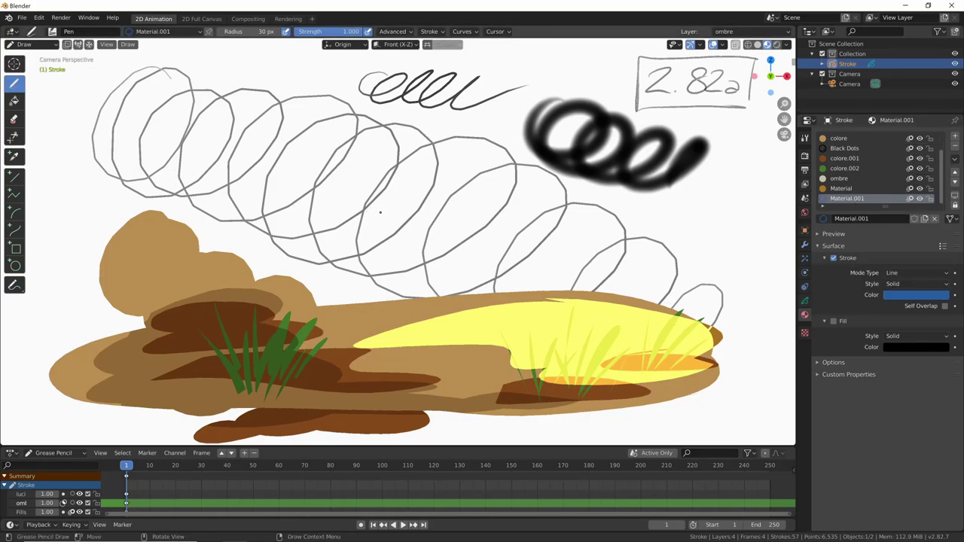
key(f)
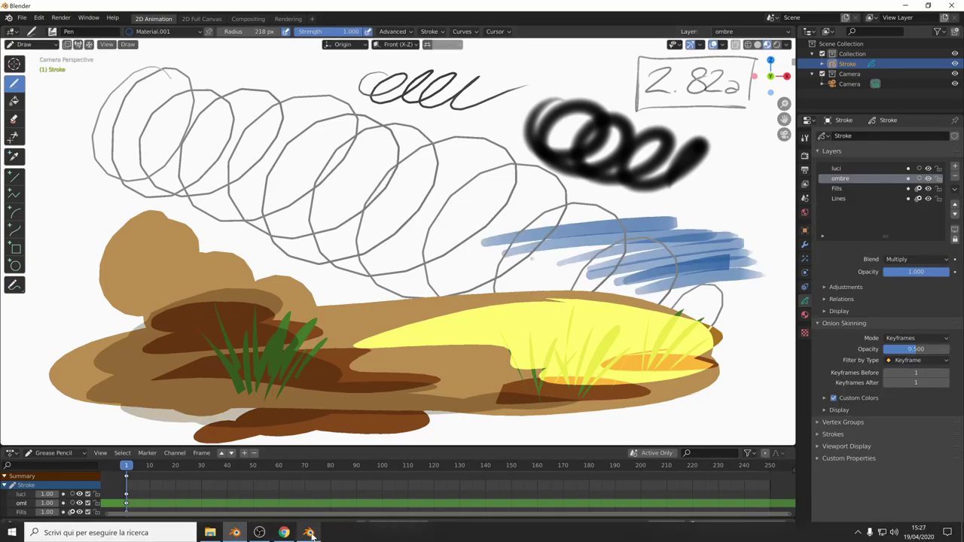
click(309, 533)
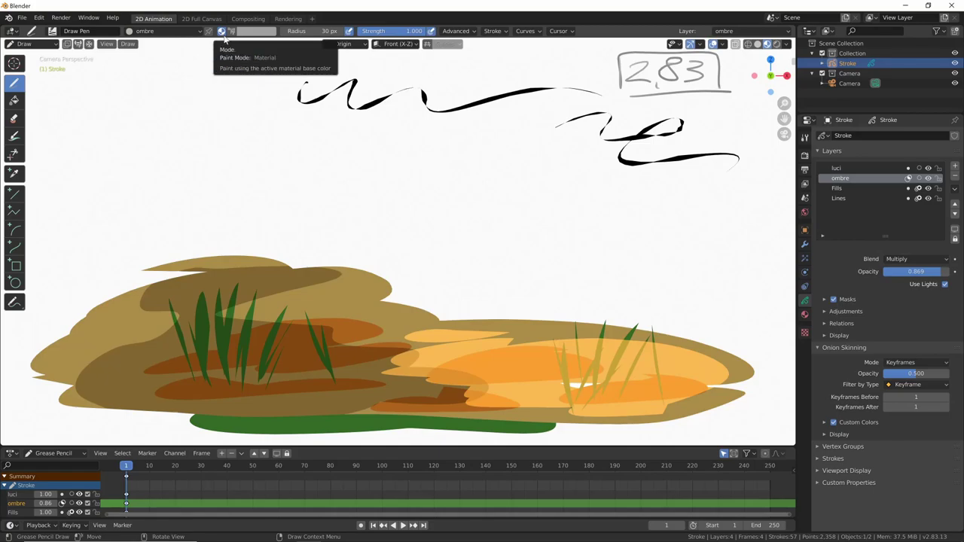
Switch the brush to Vertex Color mode and pick red-orange from the colour wheel.
click(232, 33)
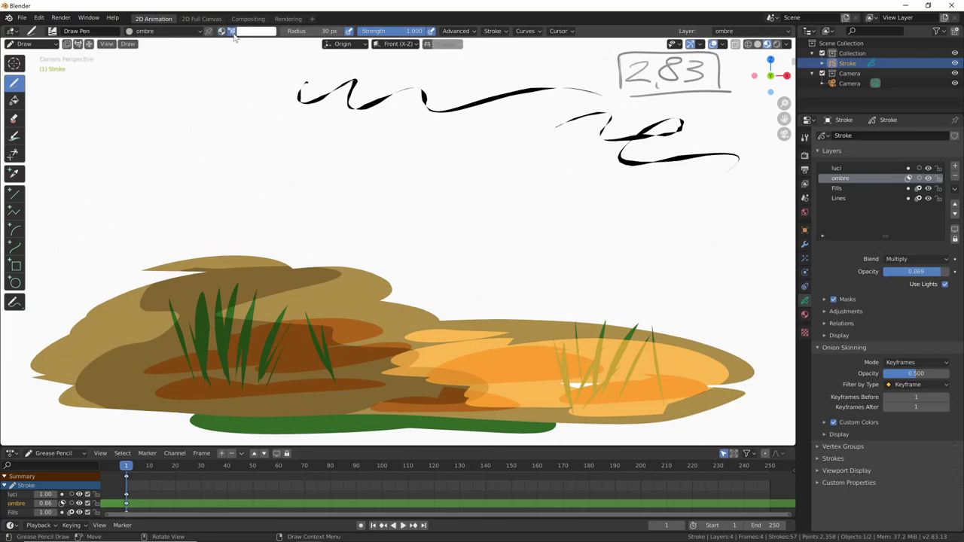
click(805, 318)
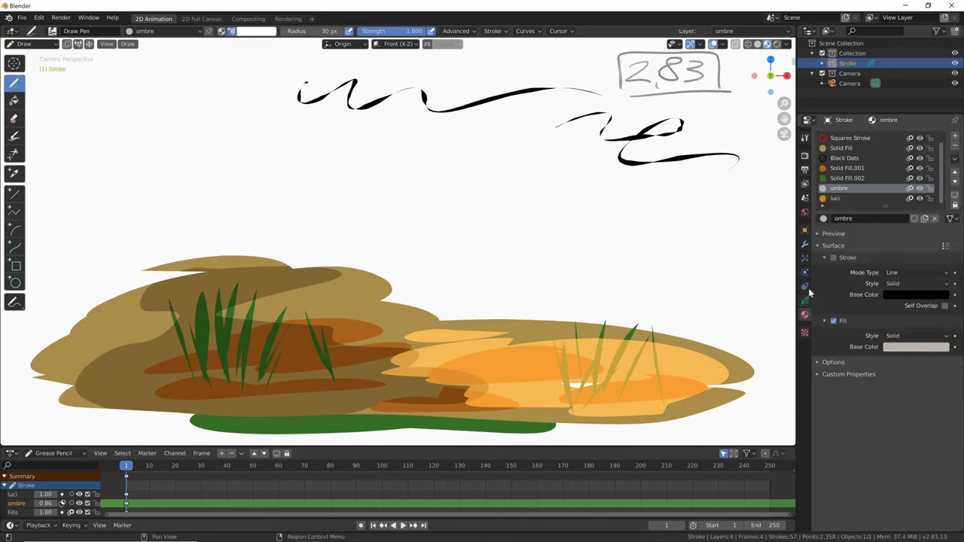
click(805, 136)
click(256, 31)
click(261, 33)
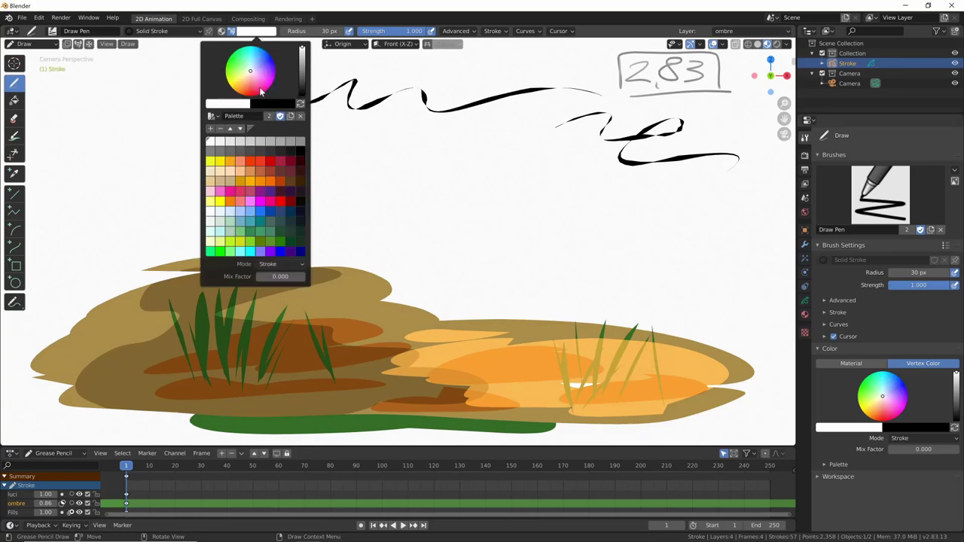
click(251, 161)
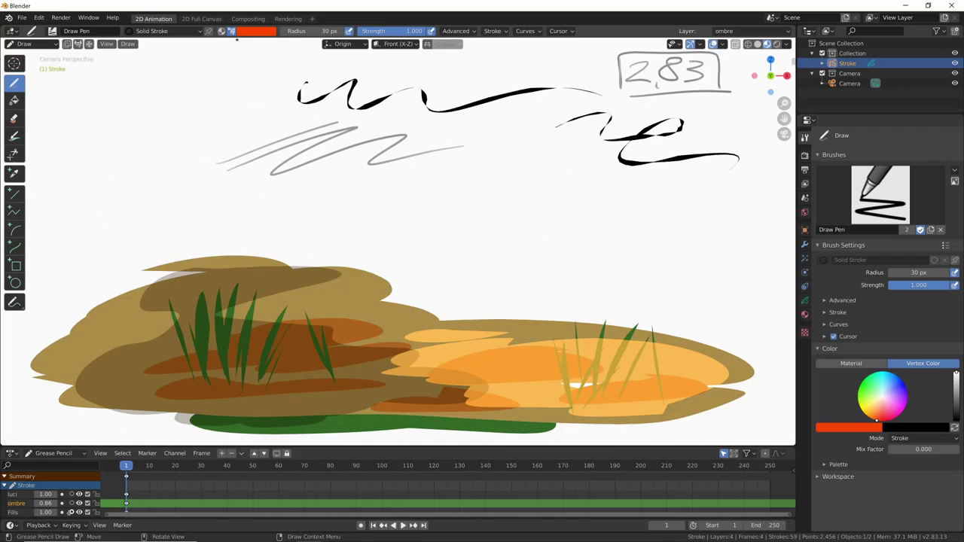
click(199, 35)
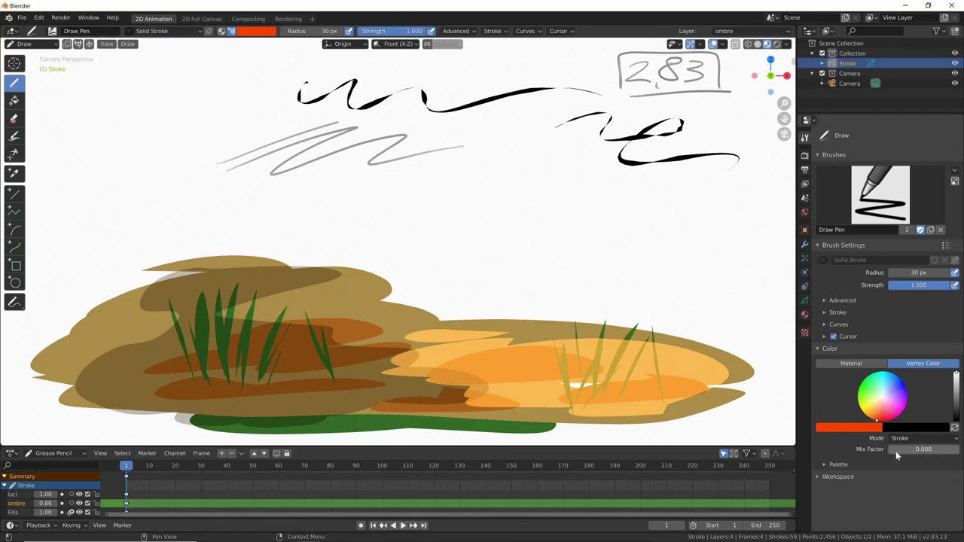
Paint pink hatching at vertex colour mix factor 1.000, then more below at 0.500.
drag(894, 452, 962, 450)
drag(520, 226, 671, 195)
drag(535, 230, 697, 194)
drag(592, 218, 730, 220)
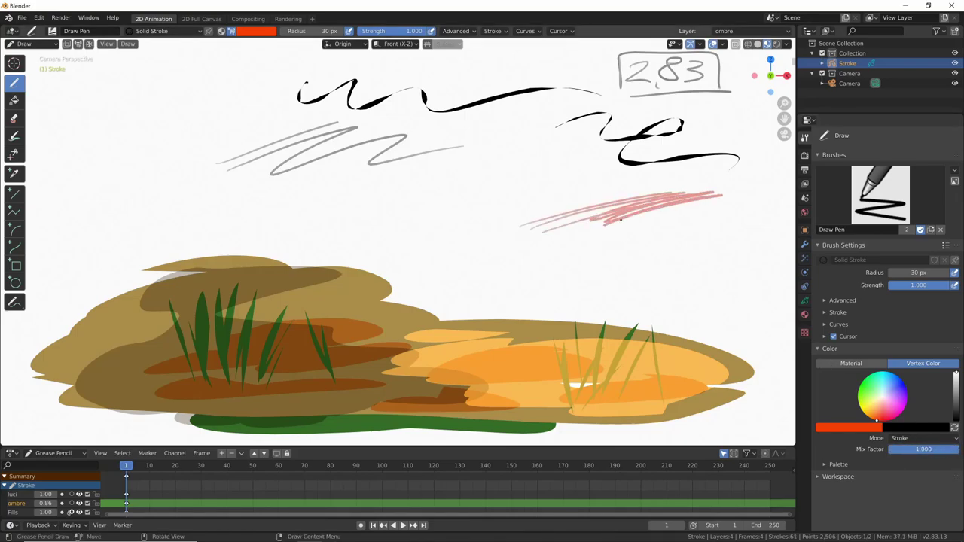
drag(652, 220, 679, 240)
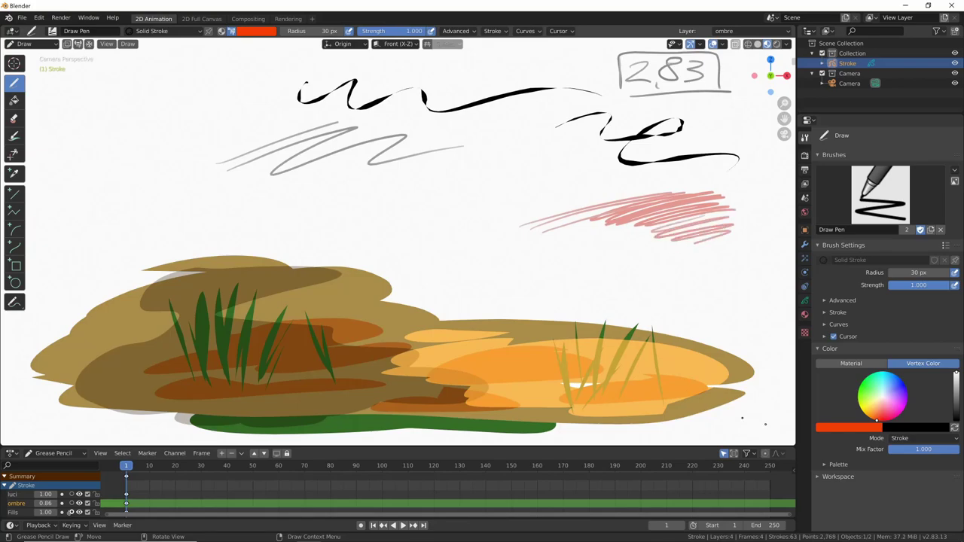
drag(951, 451, 923, 450)
mouse_move(608, 244)
mouse_down()
mouse_move(745, 256)
mouse_move(682, 276)
mouse_up()
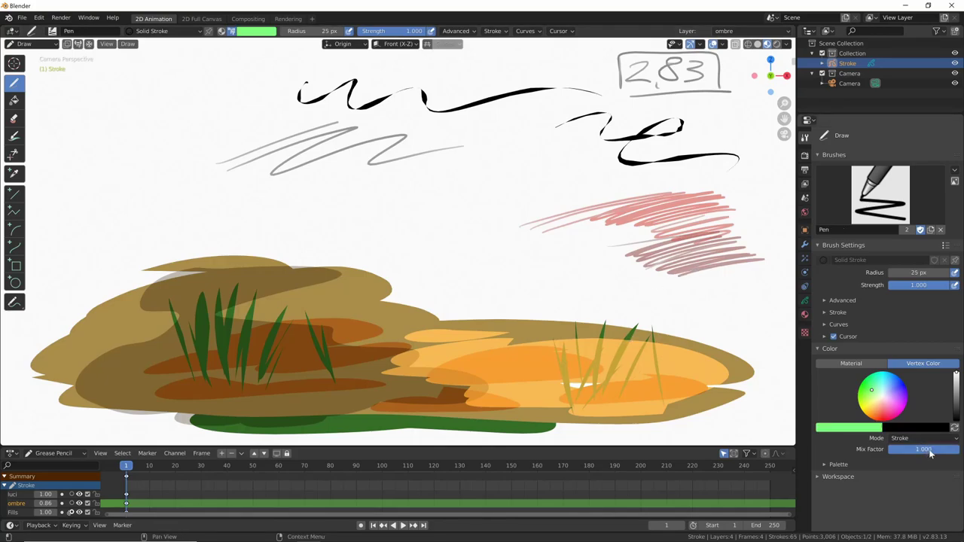
Switch to the Pen brush, enlarge it to 92 px, and paint broad green strokes and a top-left scribble.
mouse_move(637, 303)
mouse_down()
mouse_move(713, 291)
mouse_move(728, 302)
mouse_move(716, 311)
mouse_up()
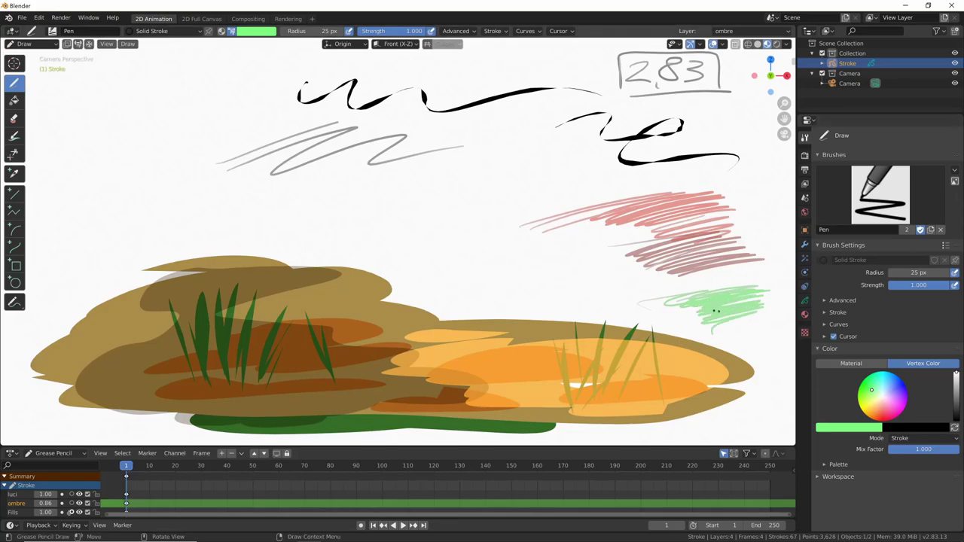
key(f)
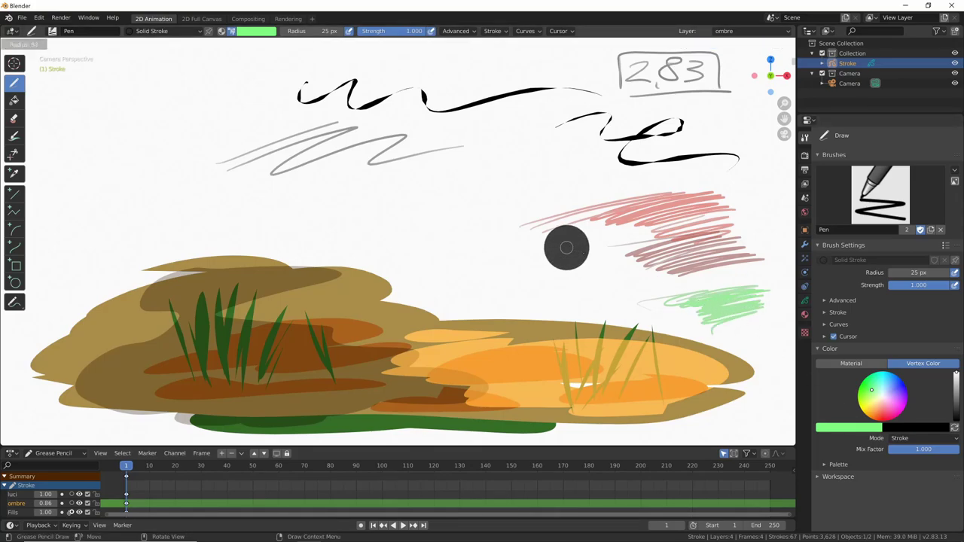
drag(569, 260, 668, 266)
drag(524, 194, 649, 167)
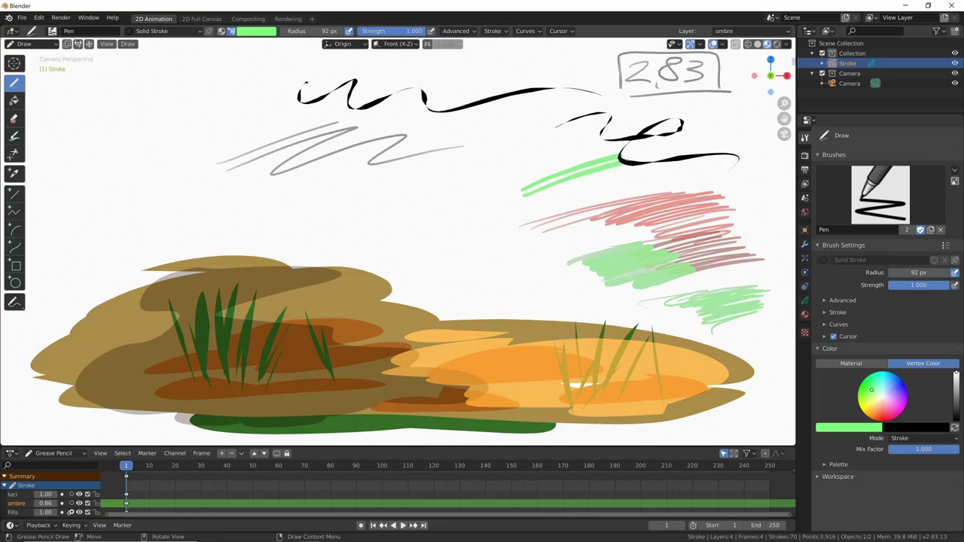
click(254, 50)
mouse_move(247, 60)
mouse_down()
mouse_move(294, 55)
mouse_move(333, 84)
mouse_up()
Pick blue, then red, as the brush colour and paint red scribbles over the blue one.
click(256, 30)
click(261, 213)
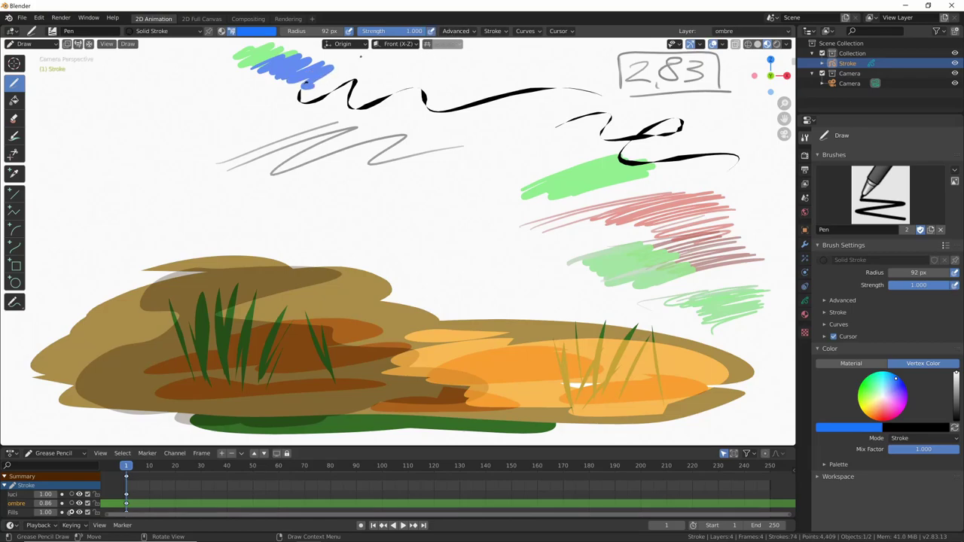
click(256, 30)
click(260, 162)
mouse_move(324, 66)
mouse_down()
mouse_move(310, 89)
mouse_move(332, 69)
mouse_move(345, 83)
mouse_up()
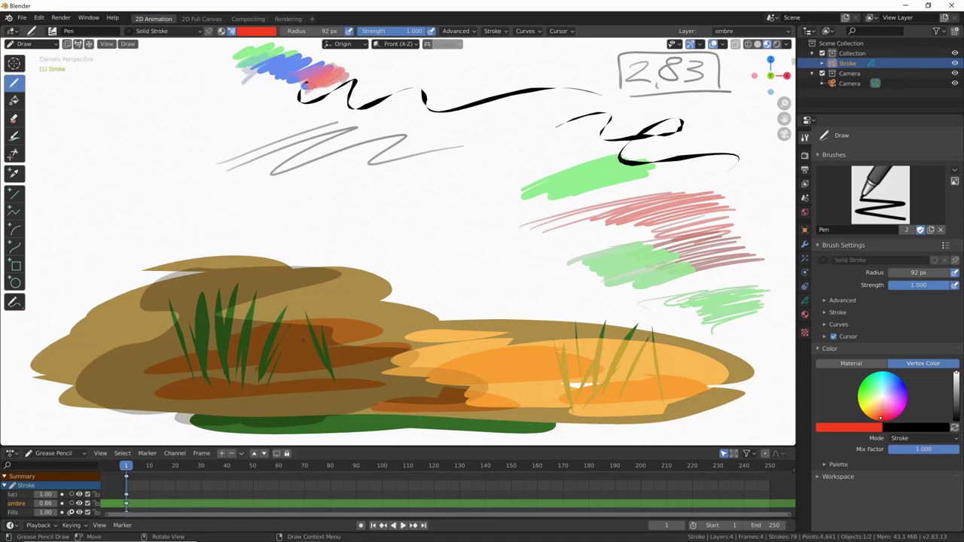
Lower the mix factor to 0.476 and paint pinkish scribbles across the black strokes.
drag(942, 450, 913, 460)
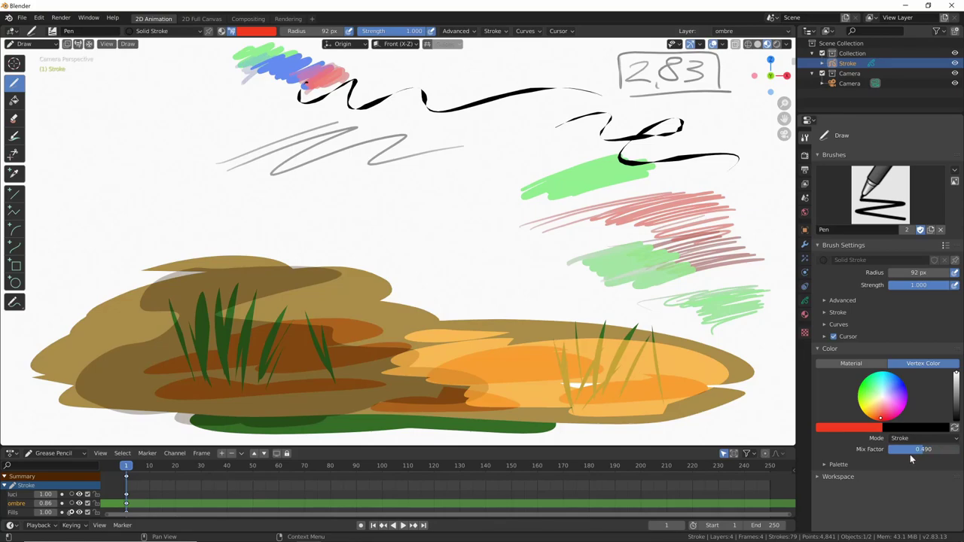
drag(383, 130, 451, 102)
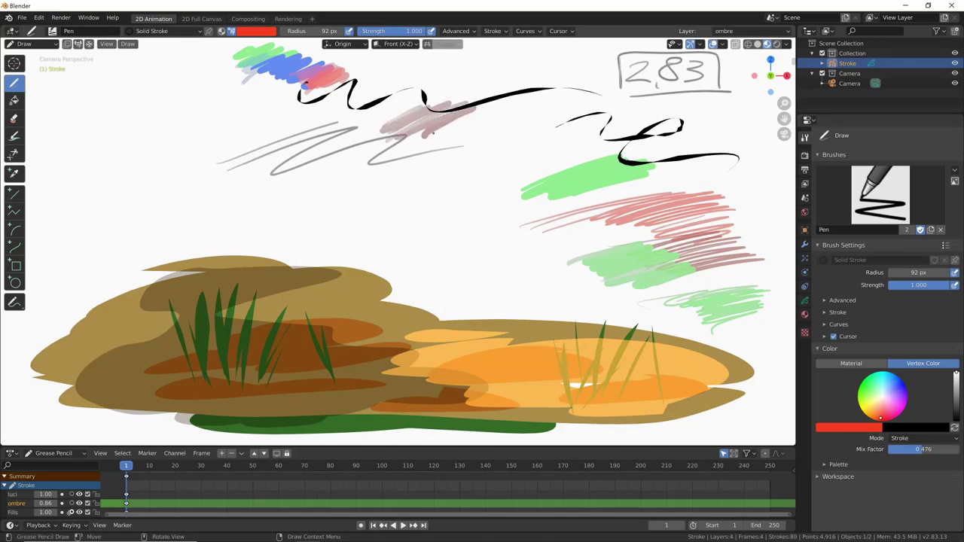
drag(388, 138, 538, 113)
drag(471, 143, 527, 123)
Pick yellow as the brush colour and paint an olive scribble mid-canvas.
click(261, 33)
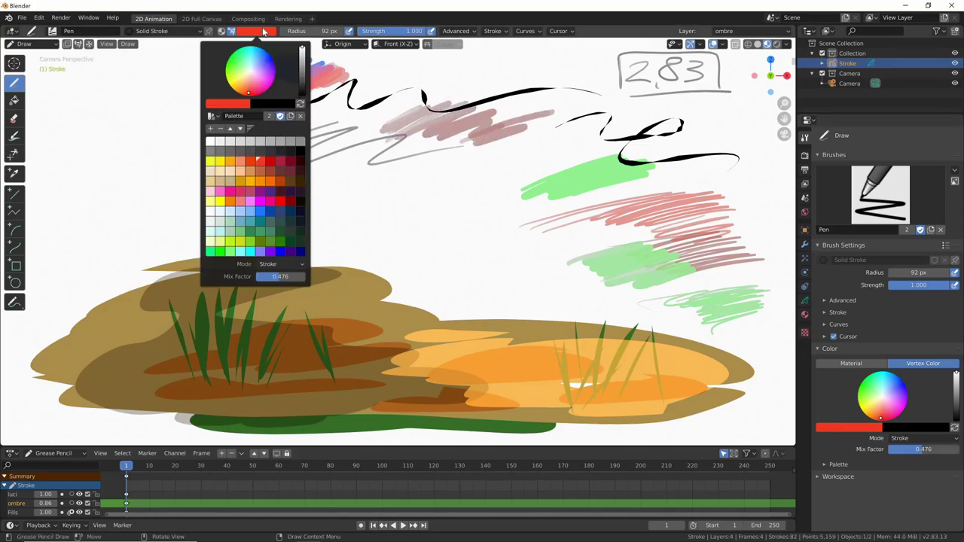
click(264, 33)
click(241, 246)
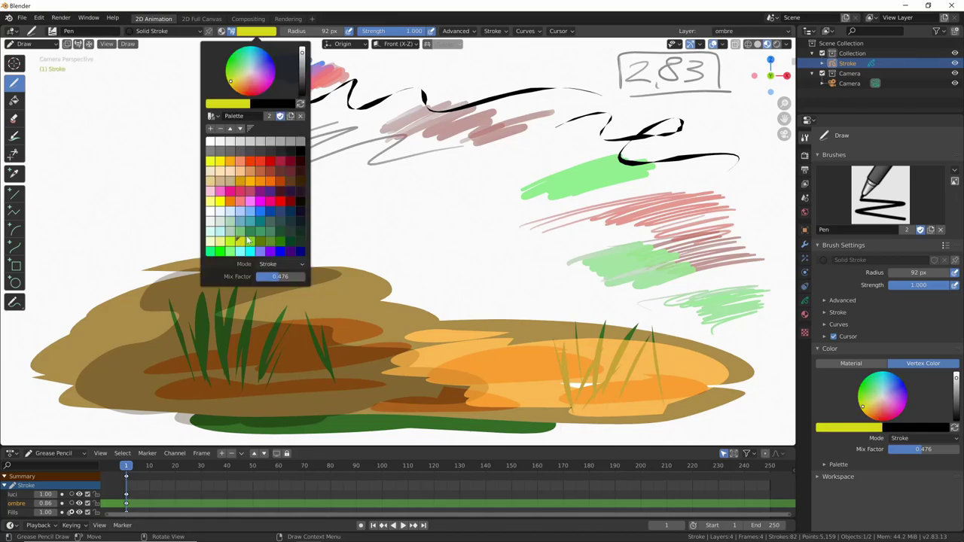
drag(490, 137, 537, 144)
Finish the olive scribble, then change the Solid Stroke base colour from black to crimson.
drag(486, 162, 569, 173)
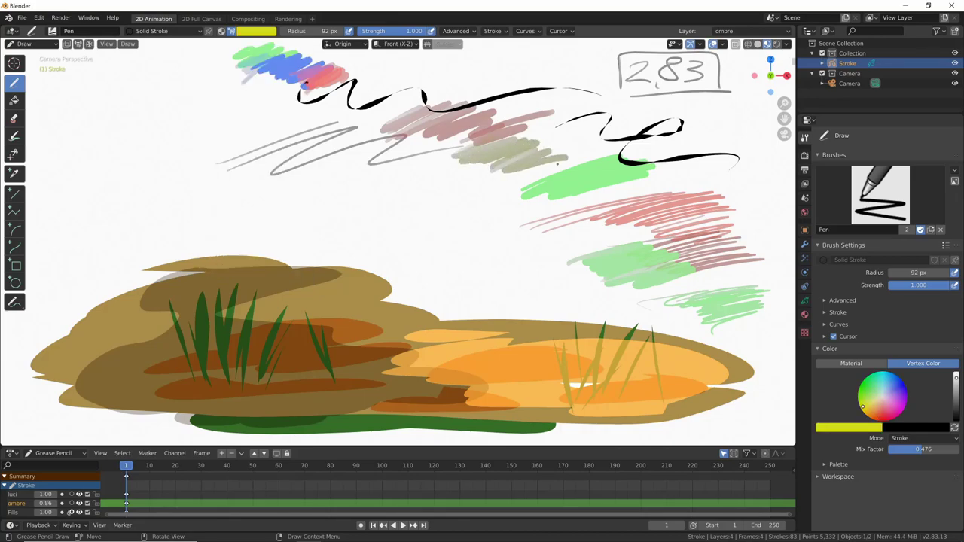
click(805, 314)
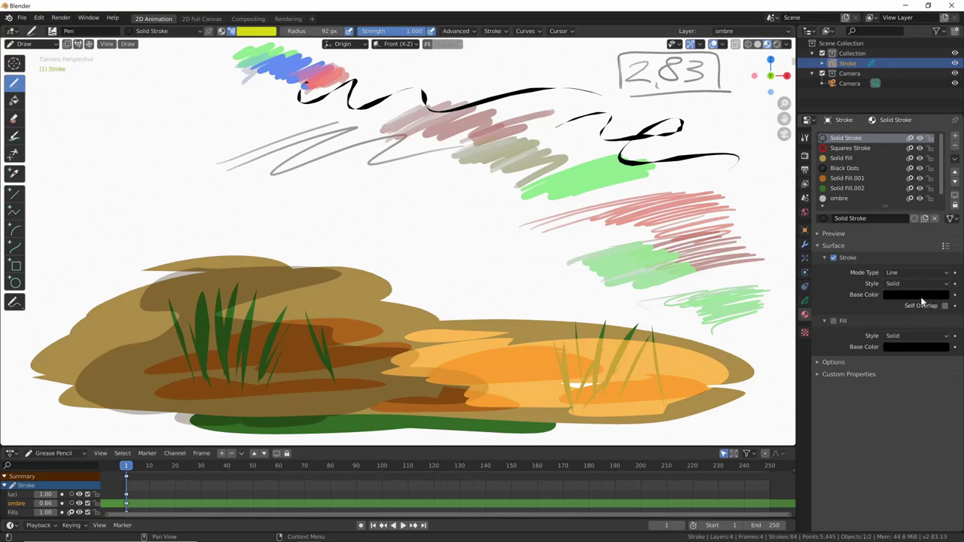
click(921, 295)
drag(942, 220, 942, 169)
drag(903, 223, 911, 225)
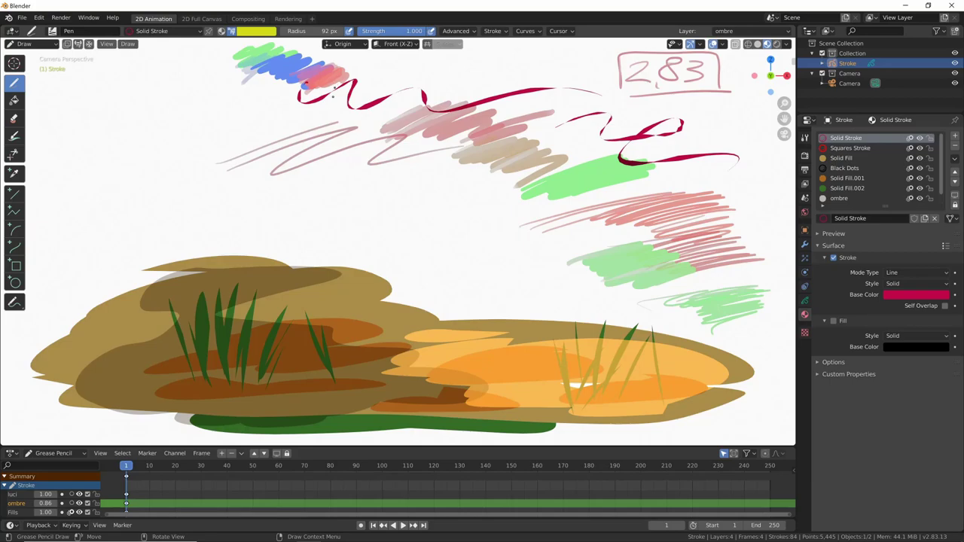
click(916, 295)
mouse_move(942, 158)
mouse_down()
mouse_move(947, 215)
mouse_move(936, 146)
mouse_move(943, 217)
mouse_move(941, 150)
mouse_up()
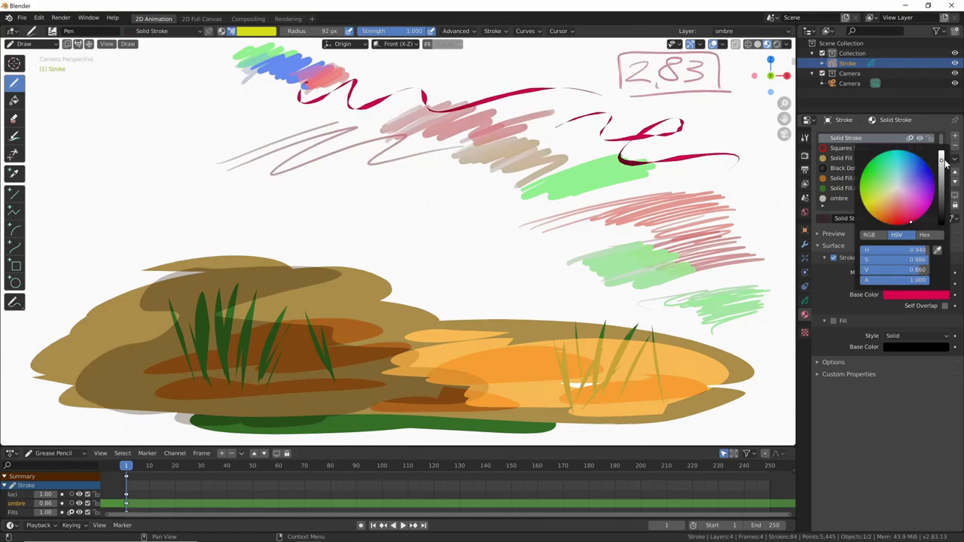
Paint a pink scribble at upper left and a thin yellow-green scribble below it.
mouse_move(223, 72)
mouse_down()
mouse_move(162, 150)
mouse_move(237, 151)
mouse_move(241, 160)
mouse_move(306, 133)
mouse_move(315, 159)
mouse_up()
click(268, 34)
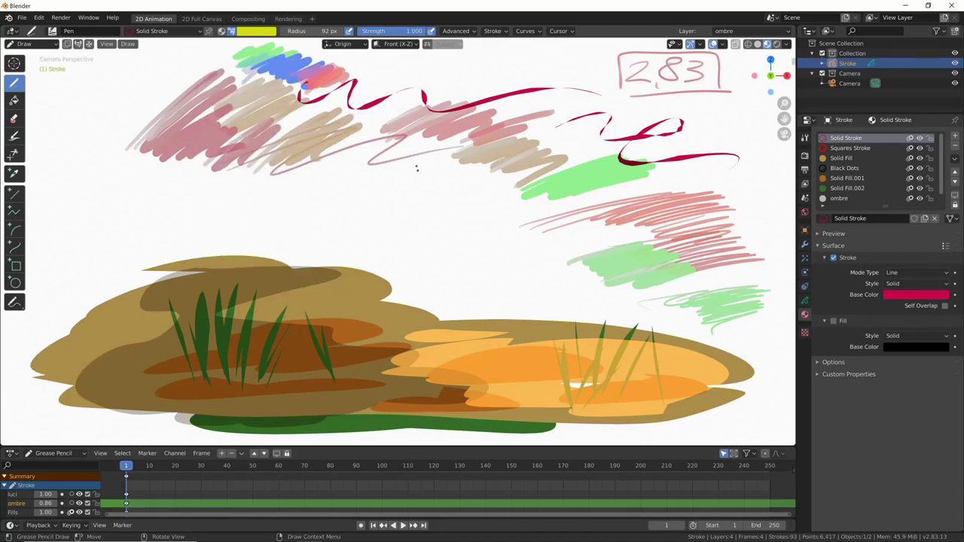
mouse_move(360, 190)
mouse_down()
mouse_move(431, 155)
mouse_move(519, 205)
mouse_up()
Pick the dark blue palette swatch and paint grey-blue zigzags over the light-green strokes at right.
click(805, 137)
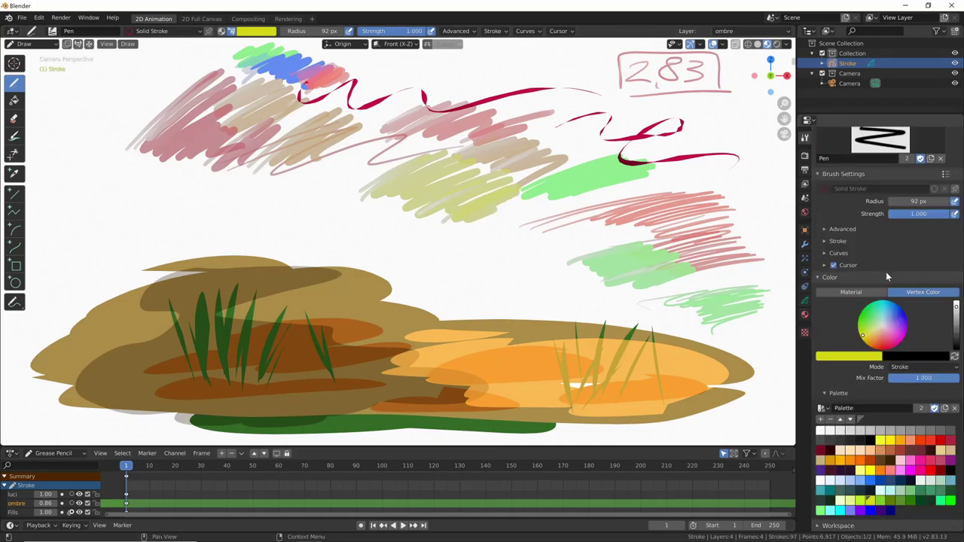
click(895, 511)
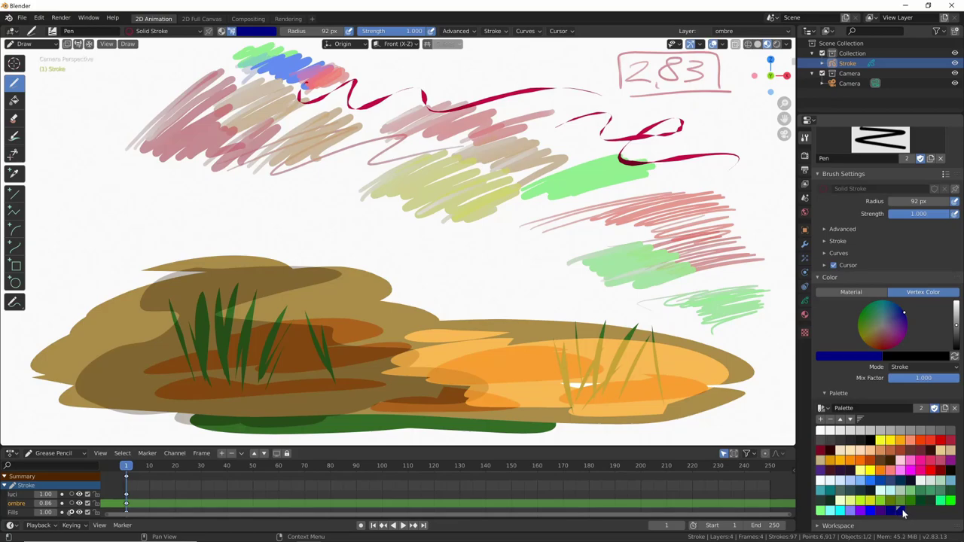
click(903, 514)
drag(636, 308, 768, 329)
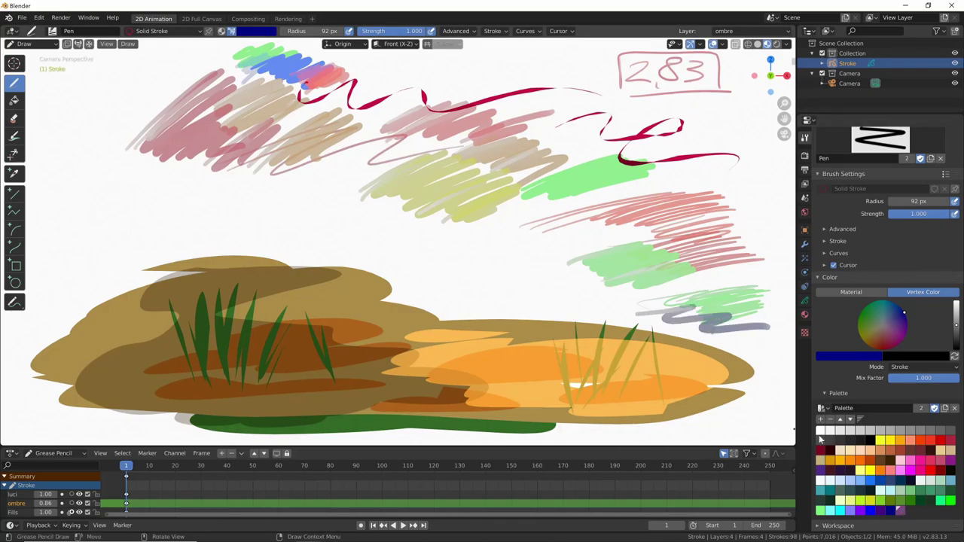
drag(540, 282, 697, 284)
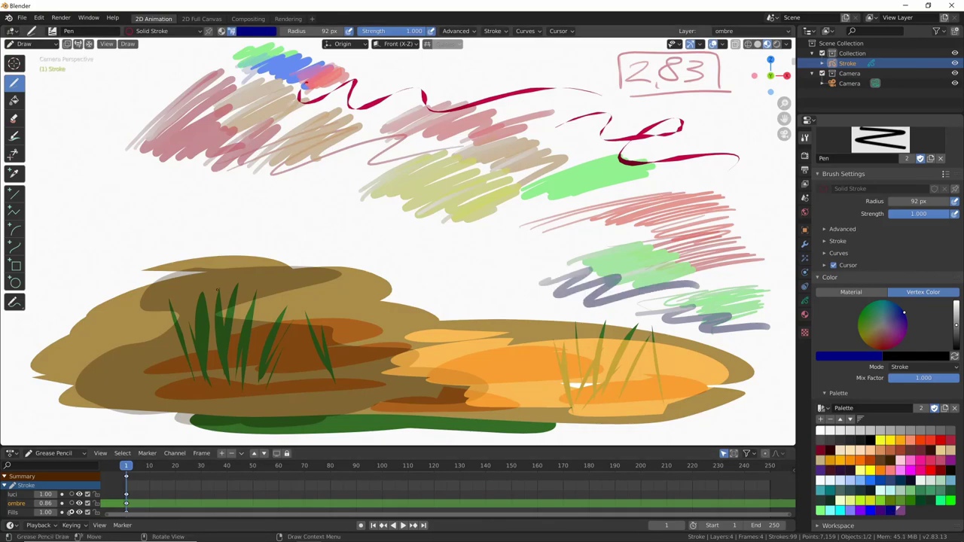
In the 2.82a file, eyedrop the blue stroke into Material.002 and paint a light-blue scribble with it.
click(14, 174)
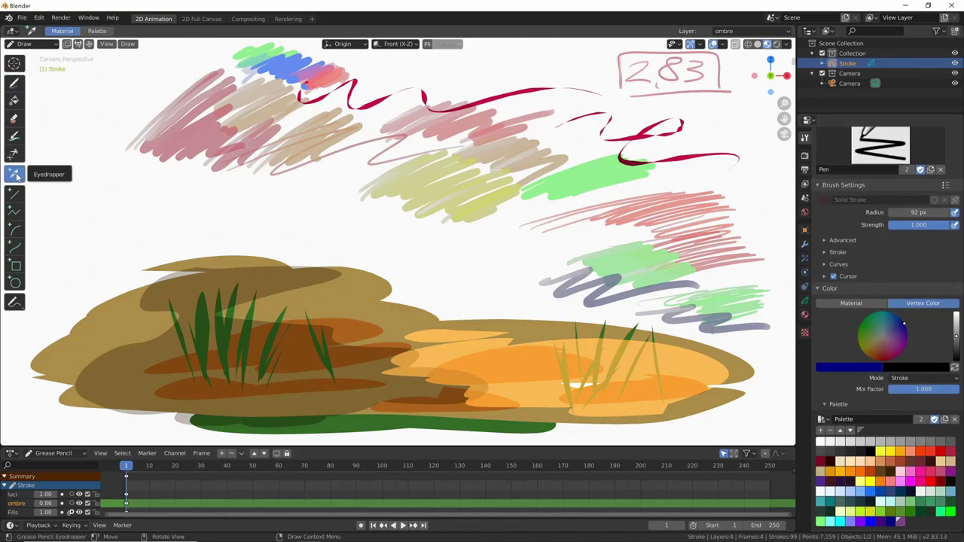
click(234, 533)
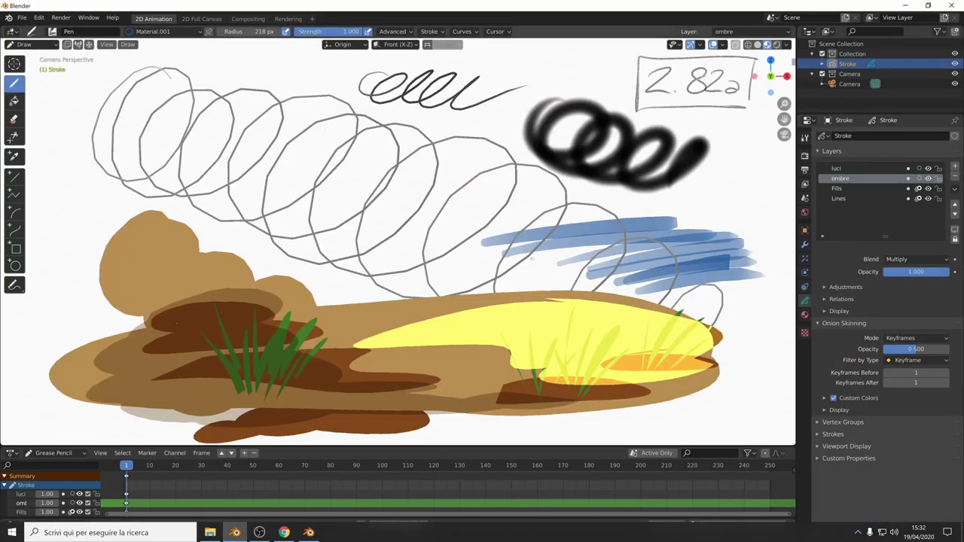
click(633, 263)
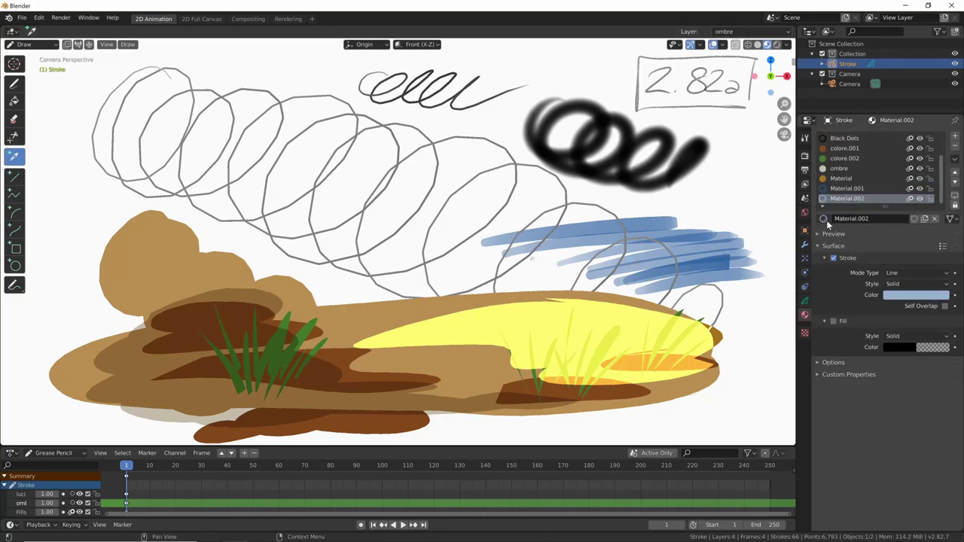
click(823, 220)
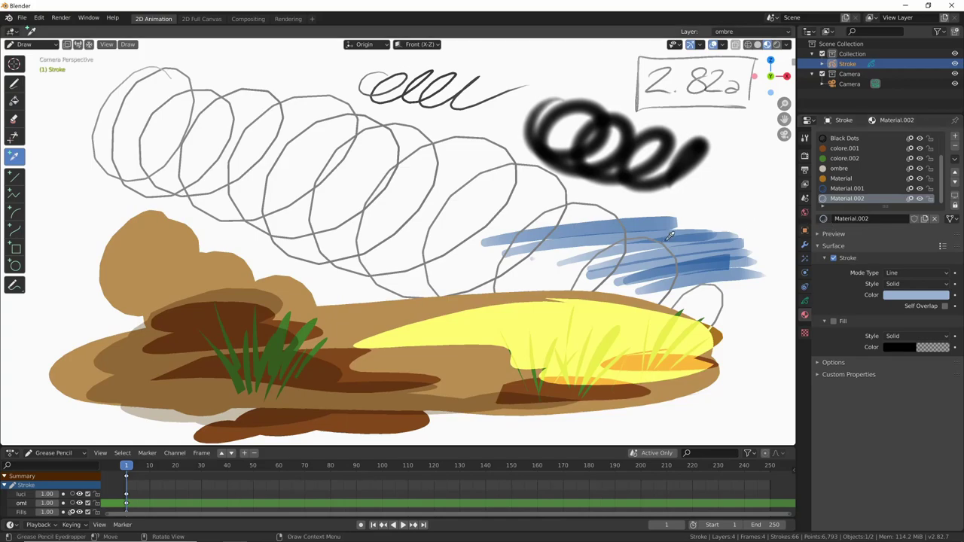
click(21, 87)
mouse_move(452, 121)
mouse_down()
mouse_move(483, 159)
mouse_move(598, 190)
mouse_up()
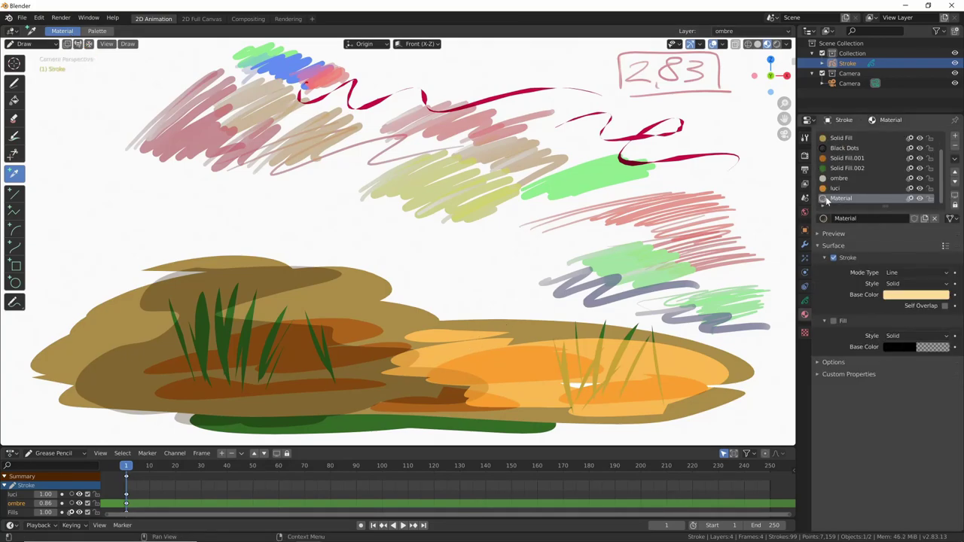
Eyedrop the orange ground into a new material, then paint grey and tan scribbles.
key(e)
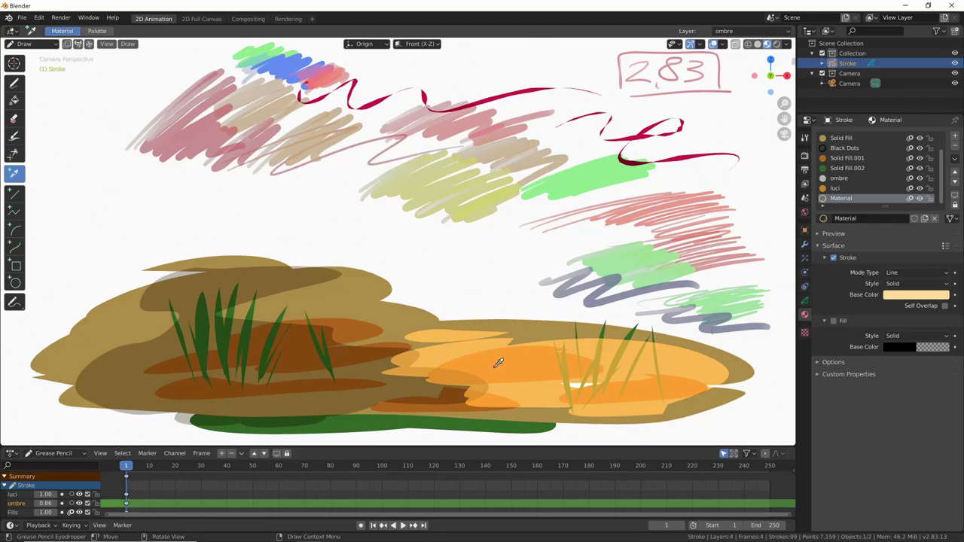
click(498, 364)
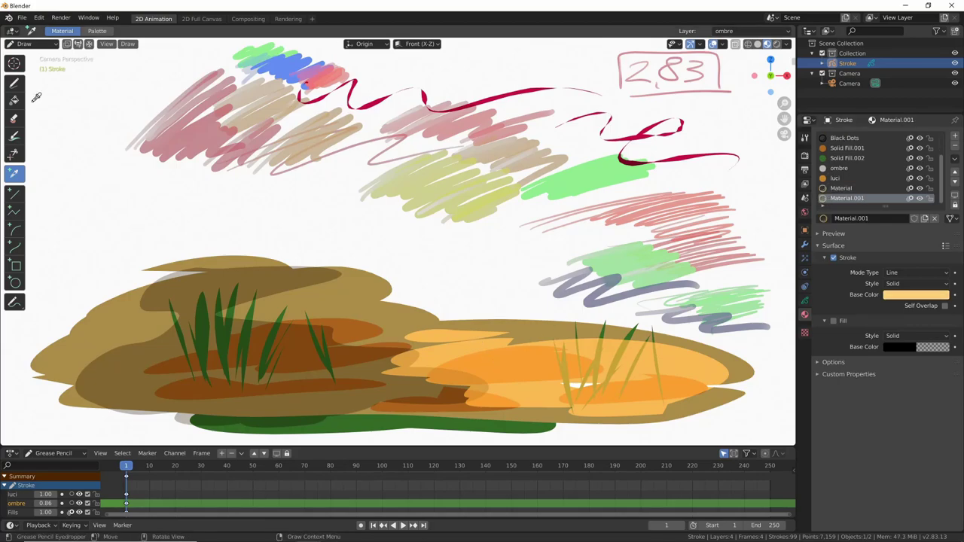
click(14, 83)
mouse_move(413, 267)
mouse_down()
mouse_move(452, 241)
mouse_move(491, 248)
mouse_up()
click(841, 187)
drag(422, 202, 256, 240)
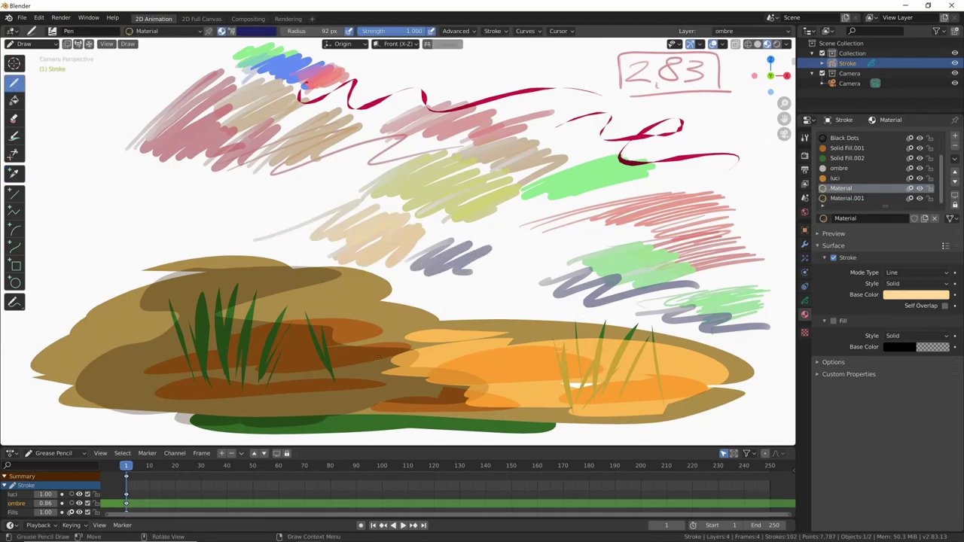
Create Palette.001 and eyedrop two orange ground colours and the pink stroke colour into it.
click(17, 174)
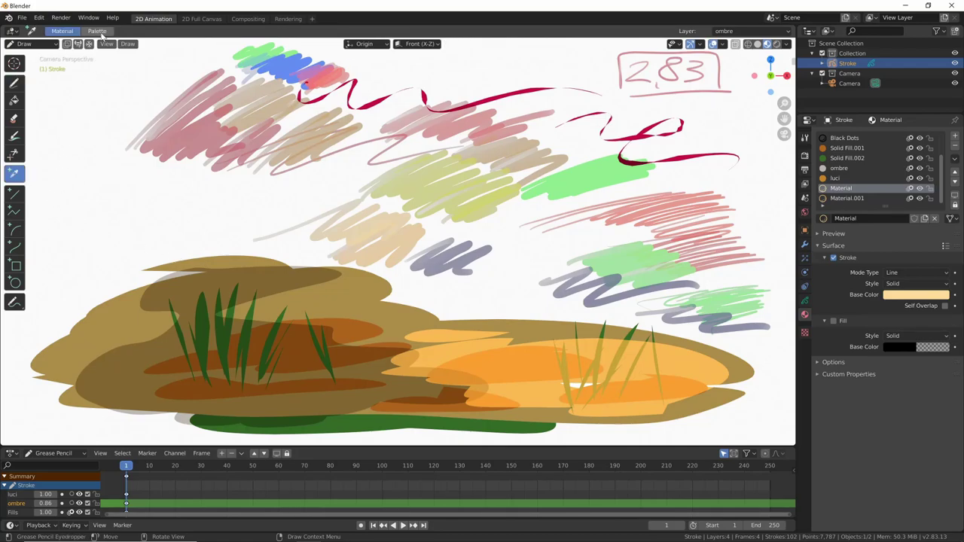
click(805, 137)
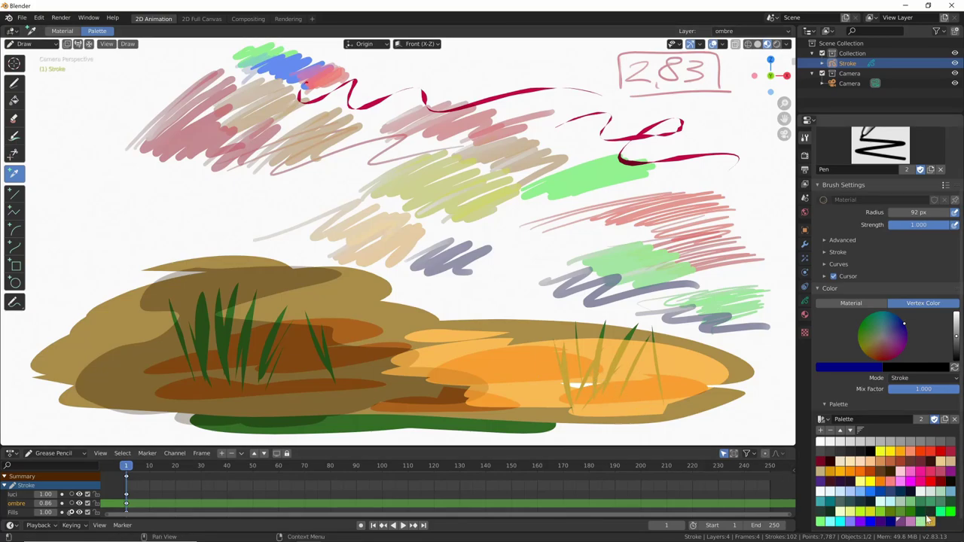
click(822, 419)
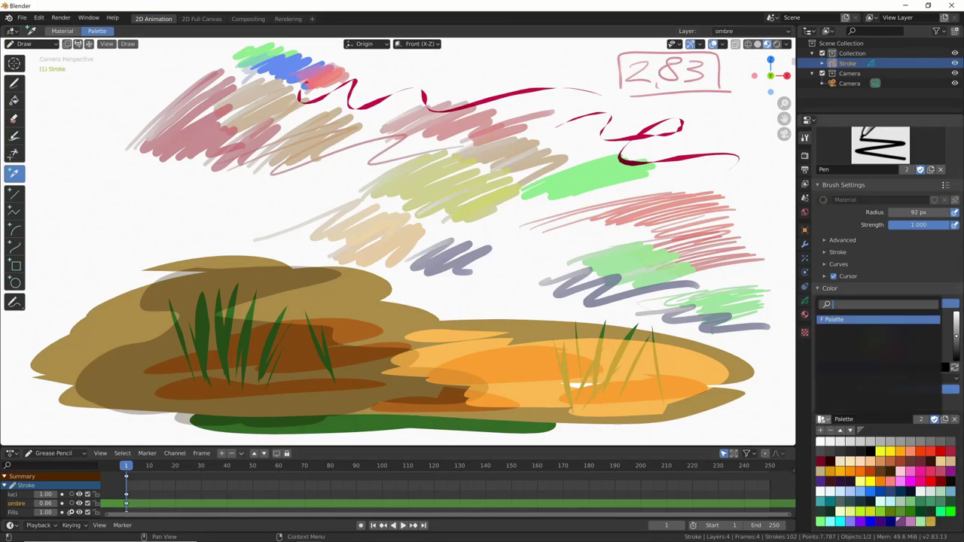
click(832, 319)
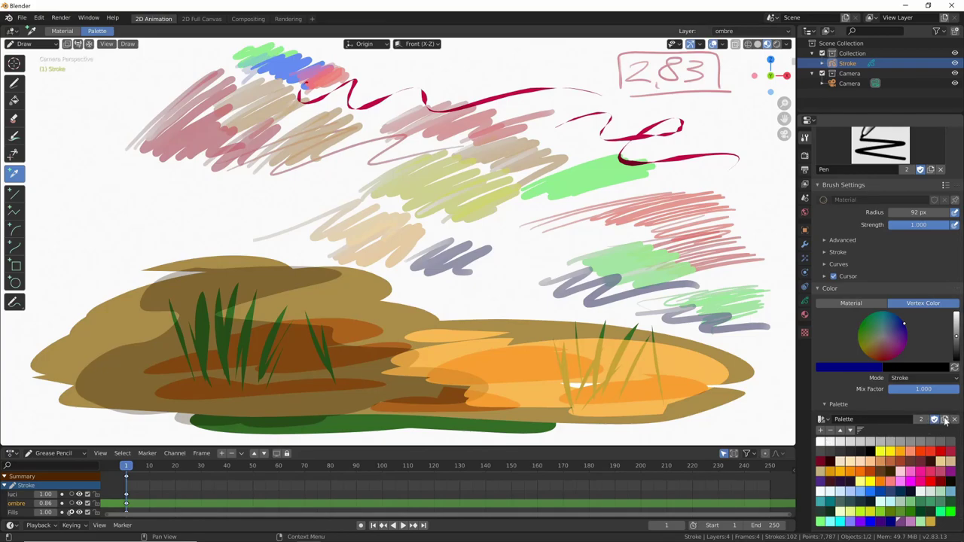
click(945, 420)
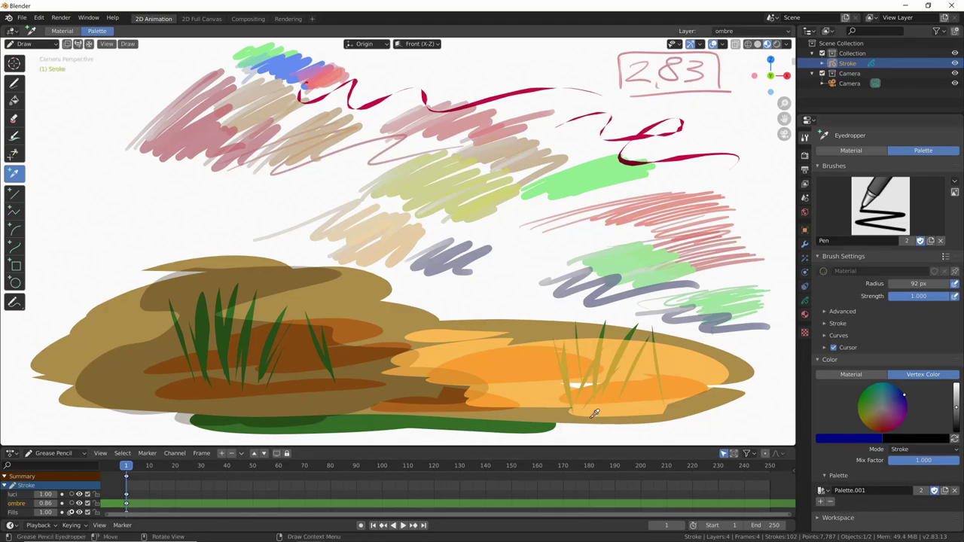
click(507, 368)
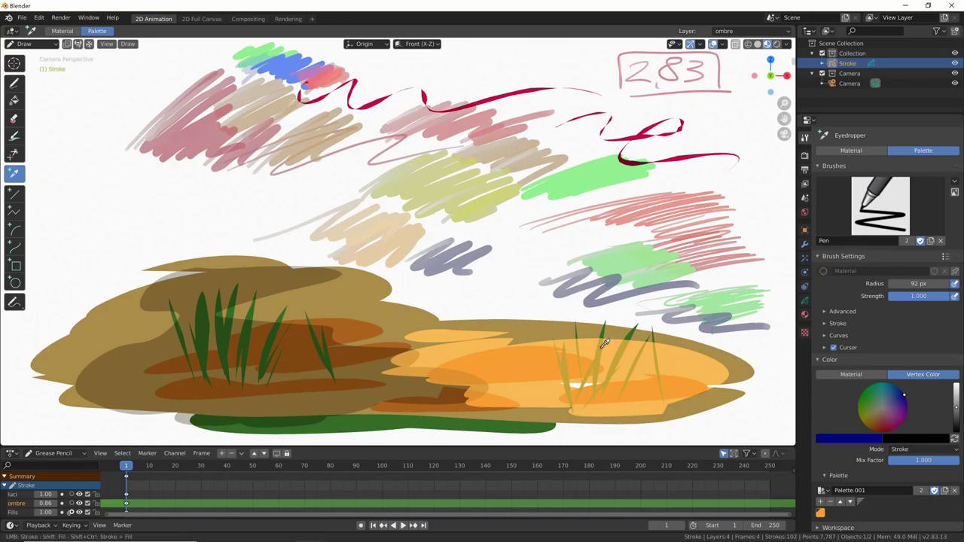
click(633, 333)
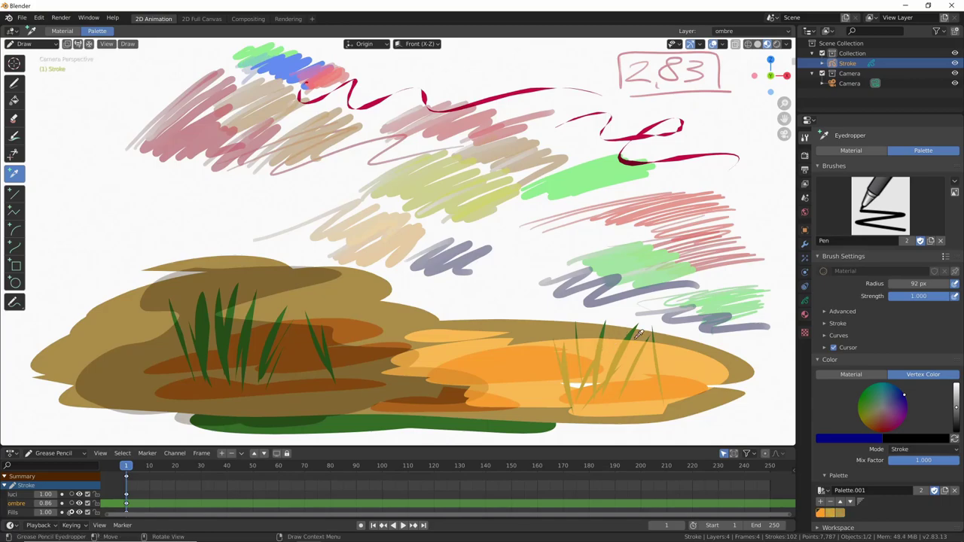
click(715, 262)
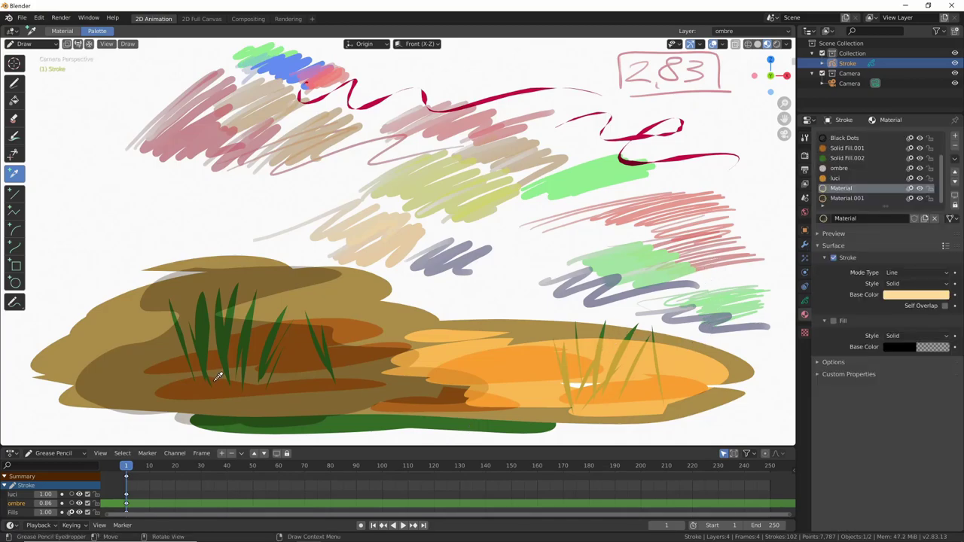
With the Tint tool, pick orange from the full palette, set radius 104 px, and tint central strokes orange.
click(15, 137)
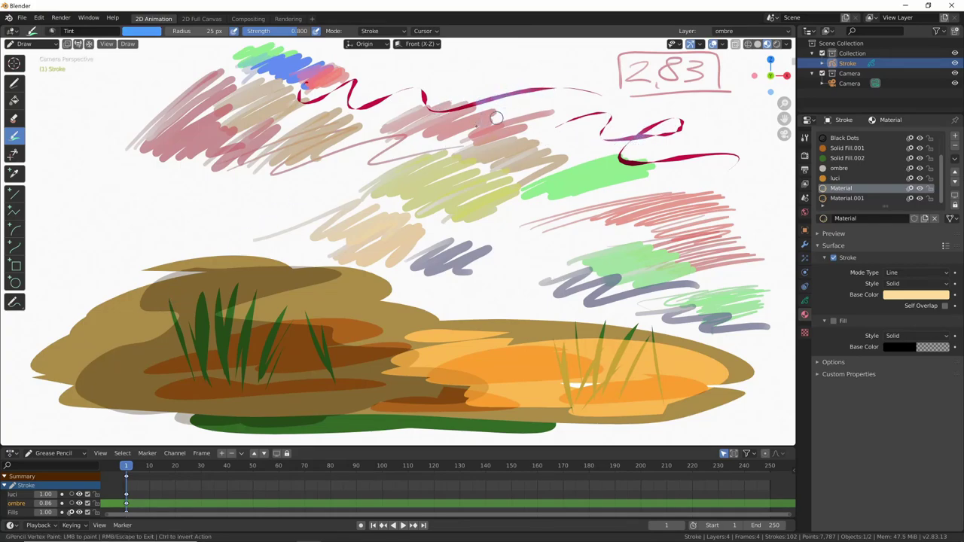
drag(314, 73, 332, 82)
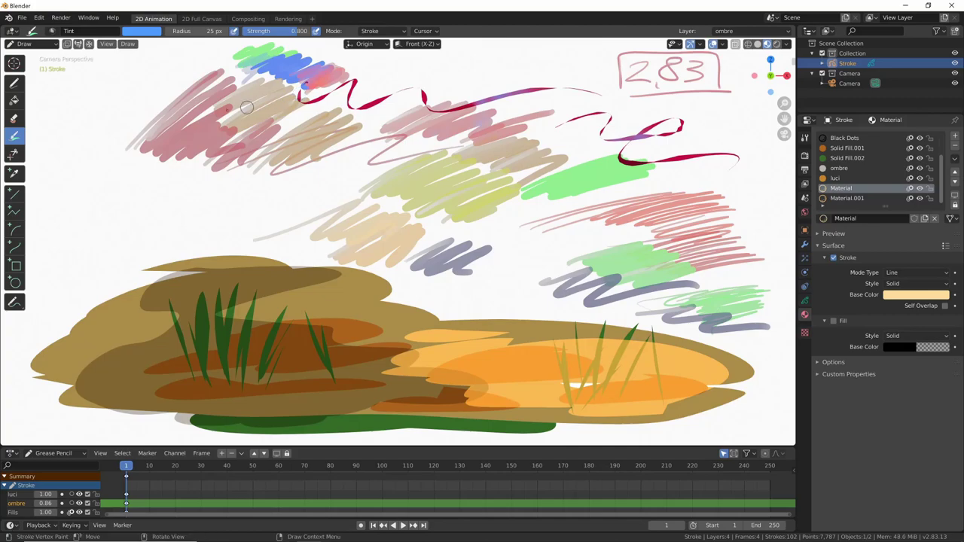
right_click(143, 94)
click(143, 31)
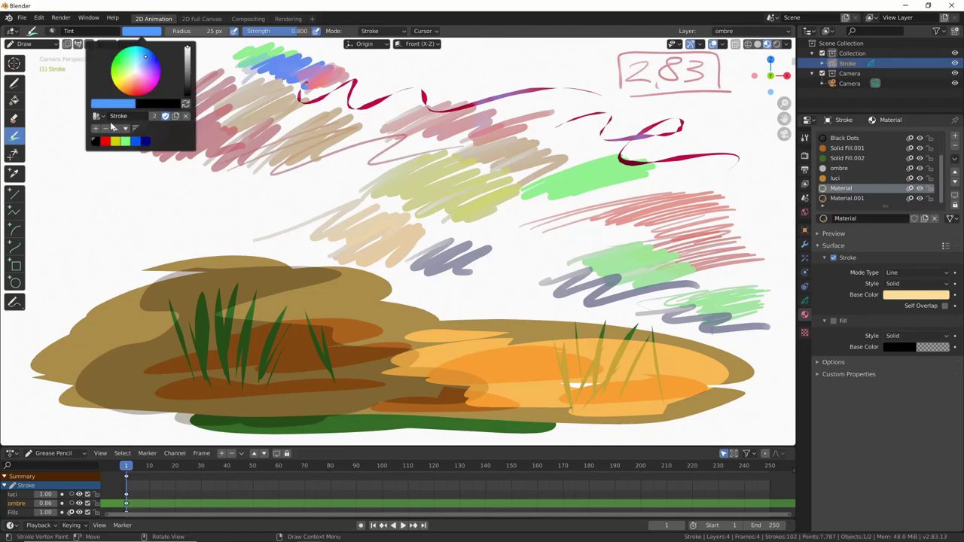
click(97, 116)
click(124, 139)
click(135, 172)
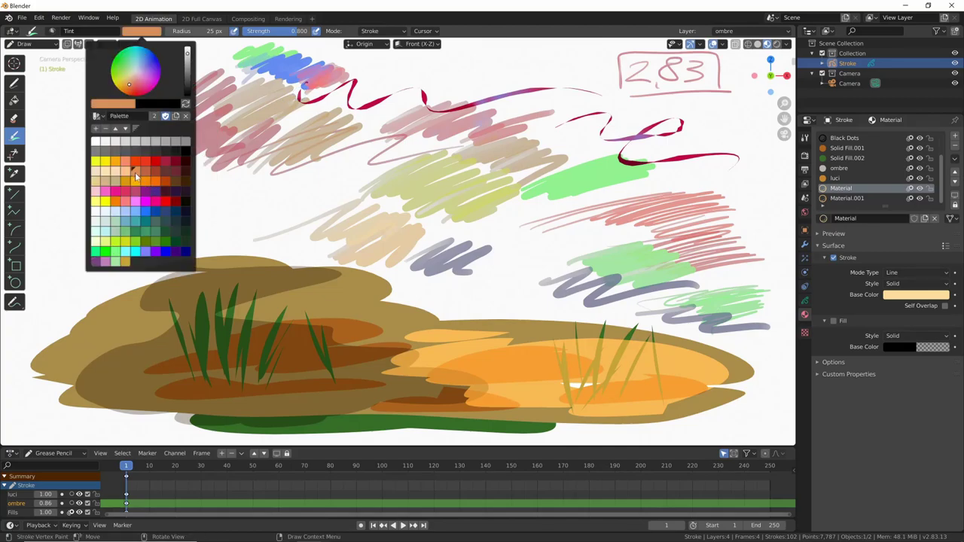
key(f)
click(255, 134)
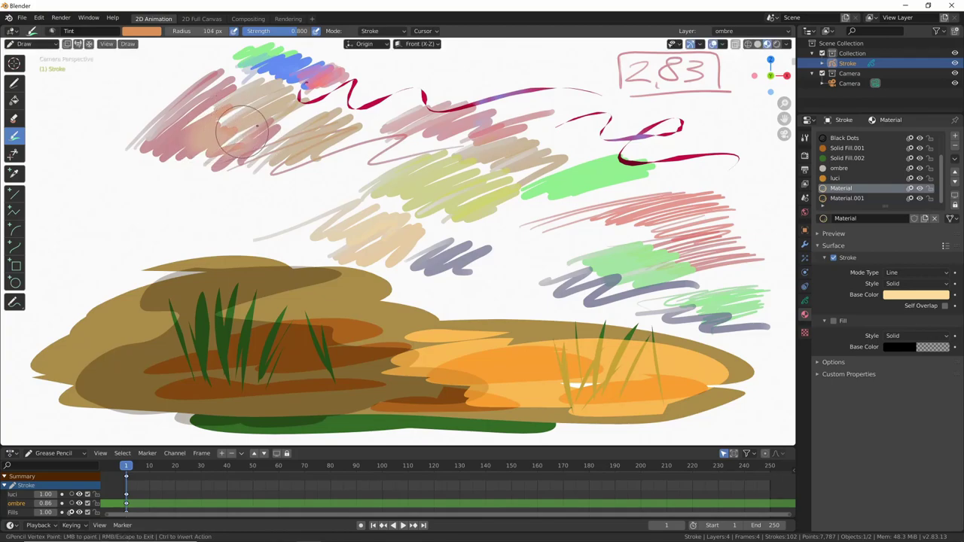
mouse_move(392, 162)
mouse_down()
mouse_move(574, 188)
mouse_move(595, 215)
mouse_up()
drag(538, 192, 517, 215)
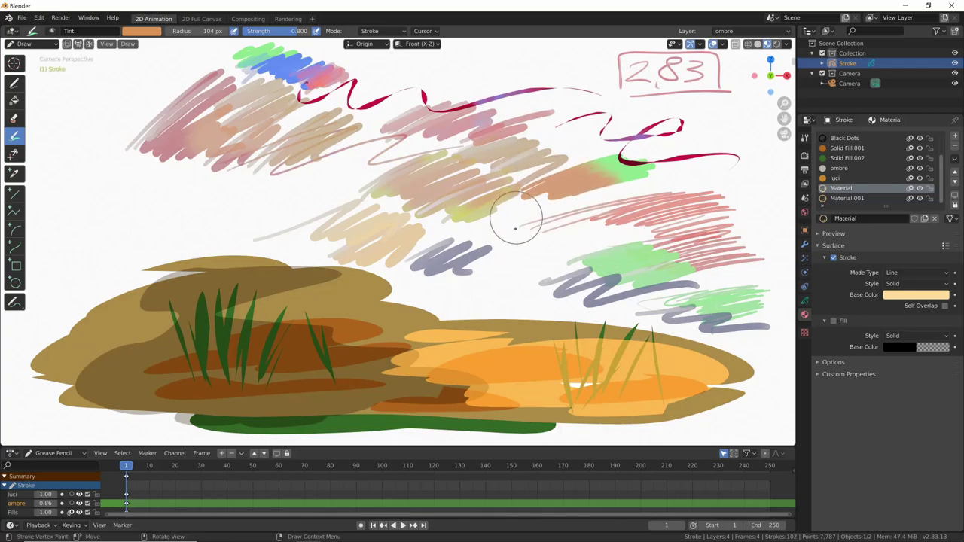
Tint the upper-left strokes grey, then set the tint Mode to Fill.
click(141, 32)
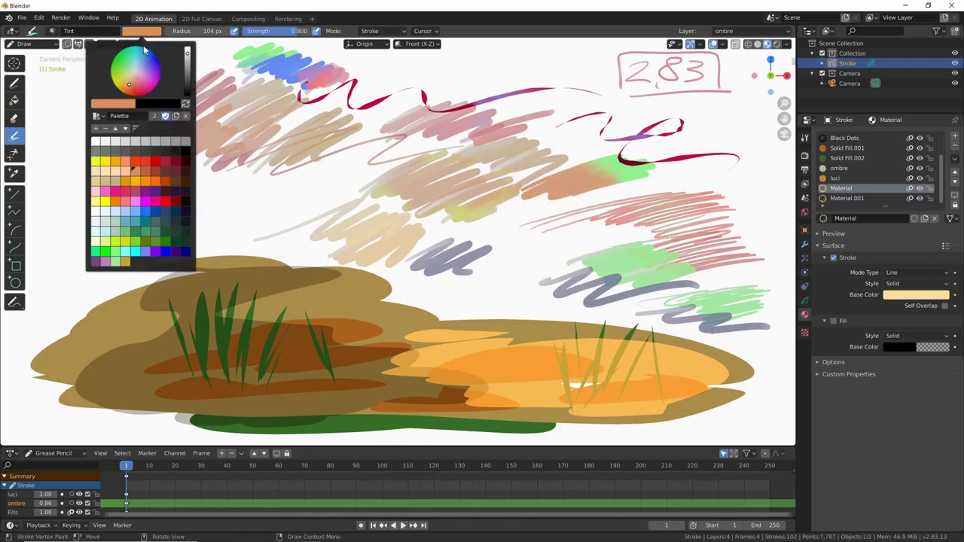
click(174, 153)
drag(336, 136, 341, 118)
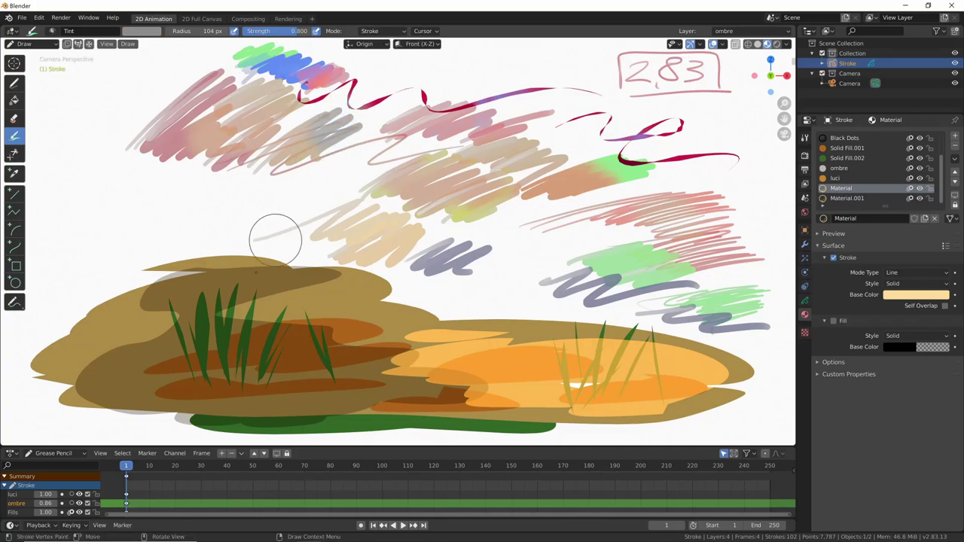
drag(271, 309, 430, 411)
click(381, 31)
click(395, 55)
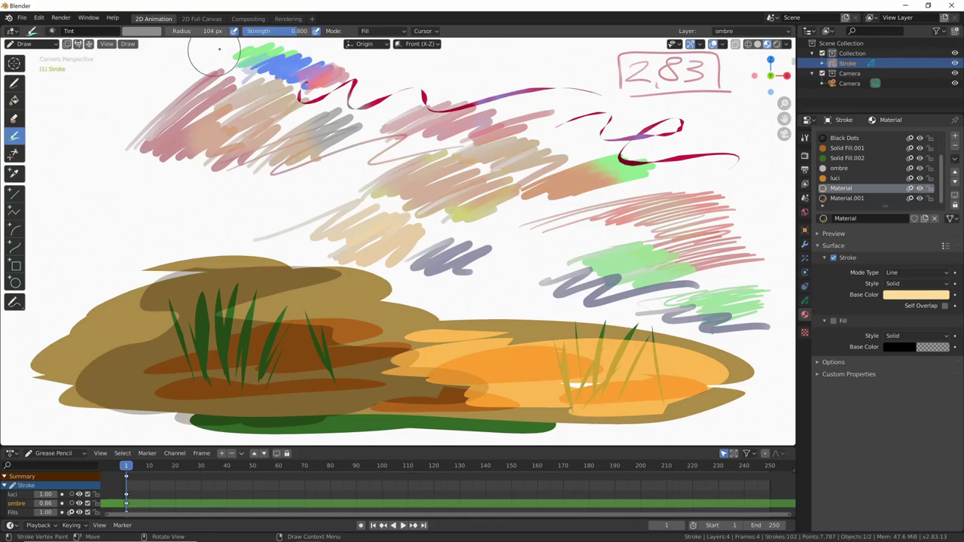
Tint the brown and orange ground fills teal along their edges.
click(135, 34)
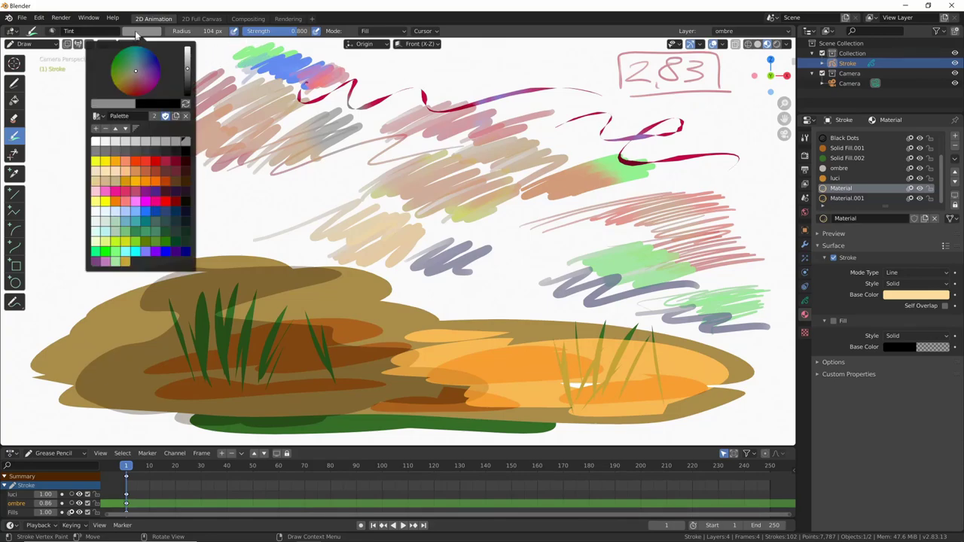
click(147, 228)
drag(131, 317, 75, 348)
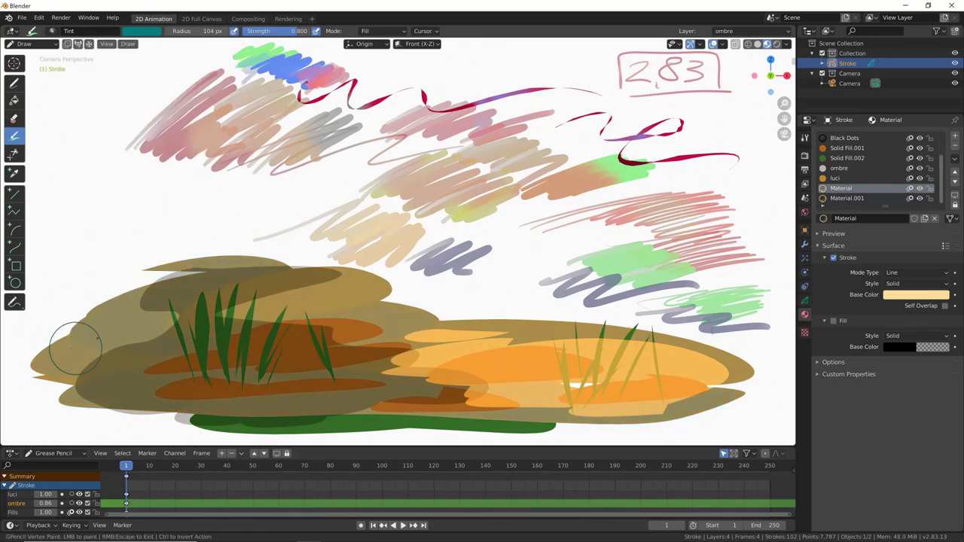
drag(397, 290, 427, 334)
drag(398, 279, 395, 288)
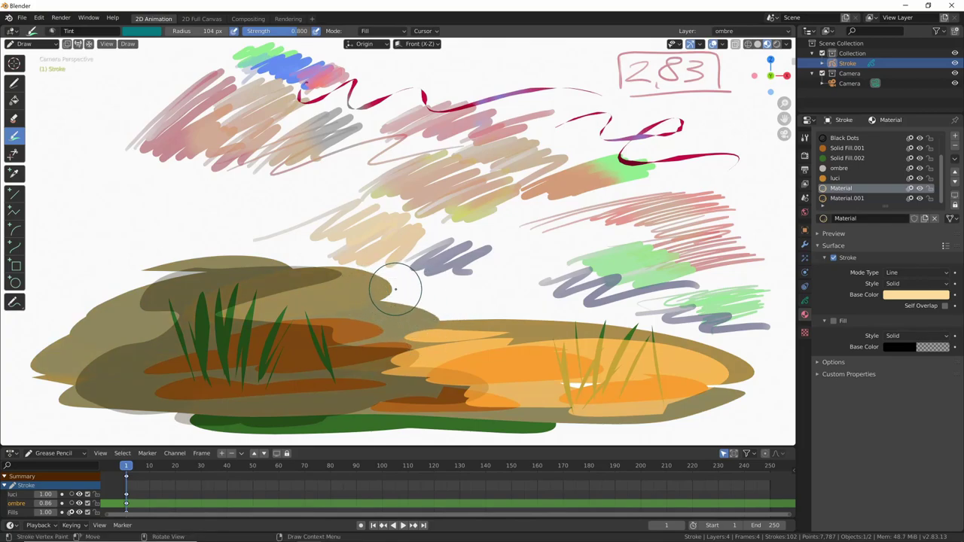
mouse_move(309, 355)
mouse_down()
mouse_move(348, 348)
mouse_move(382, 360)
mouse_up()
mouse_move(512, 333)
mouse_down()
mouse_move(501, 414)
mouse_move(540, 357)
mouse_up()
Tint the ground mound yellow, then tint the pink upper-left strokes blue at 0.41 strength.
key(ctrl+v)
key(shift+k)
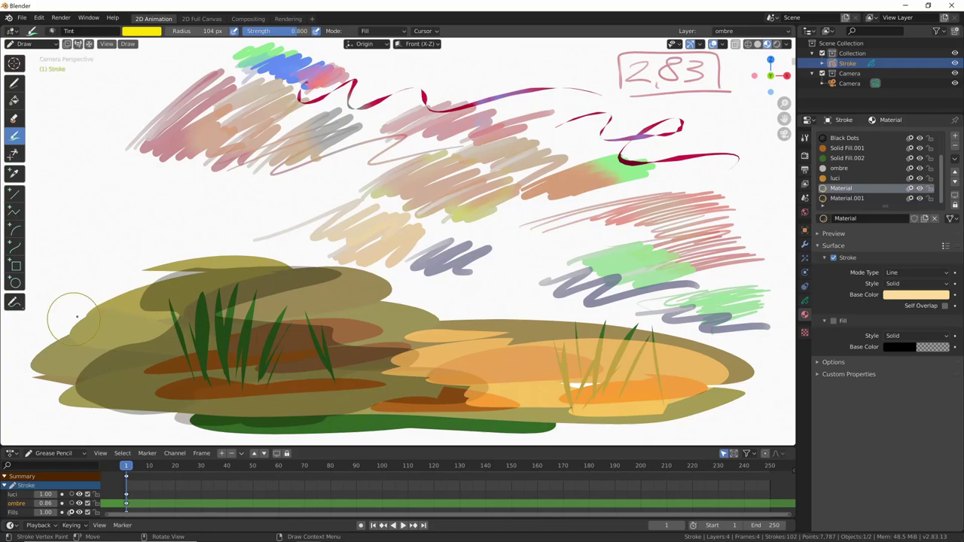
drag(76, 316, 88, 318)
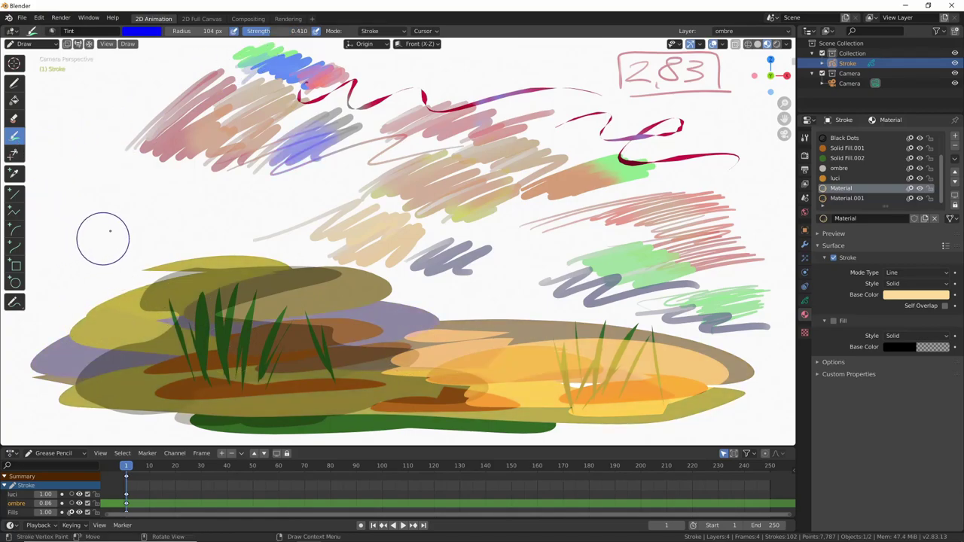
drag(219, 137, 166, 154)
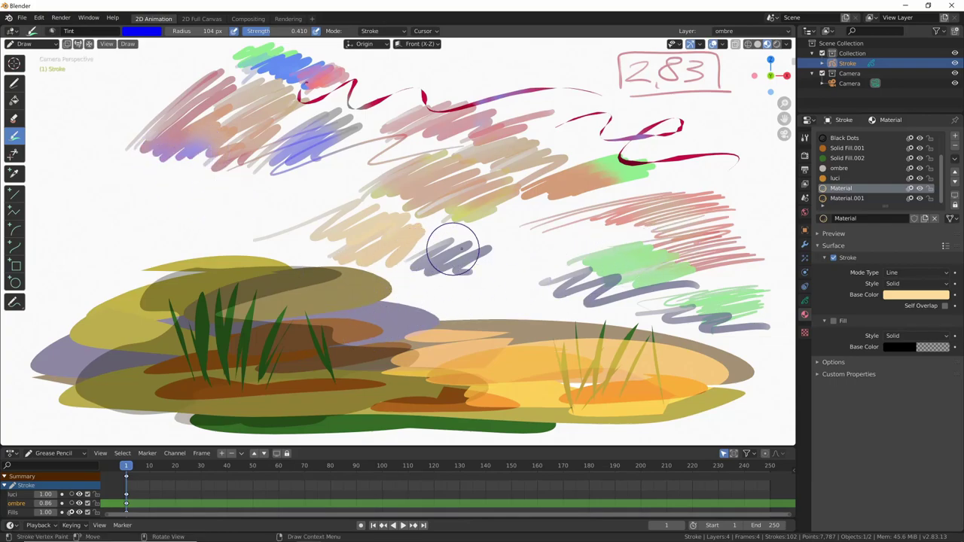
mouse_move(461, 247)
middle_down()
mouse_move(531, 257)
mouse_move(513, 229)
mouse_move(493, 256)
mouse_move(512, 237)
mouse_move(426, 236)
mouse_move(457, 236)
mouse_move(452, 252)
middle_up()
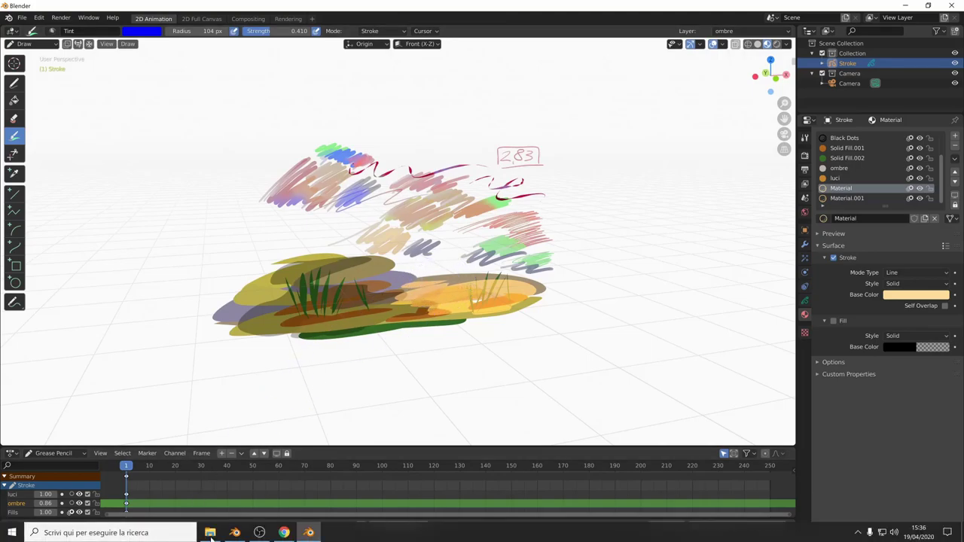
Orbit the 2.82 drawing to compare, then return to the 2.83 window and orbit it slightly.
click(236, 533)
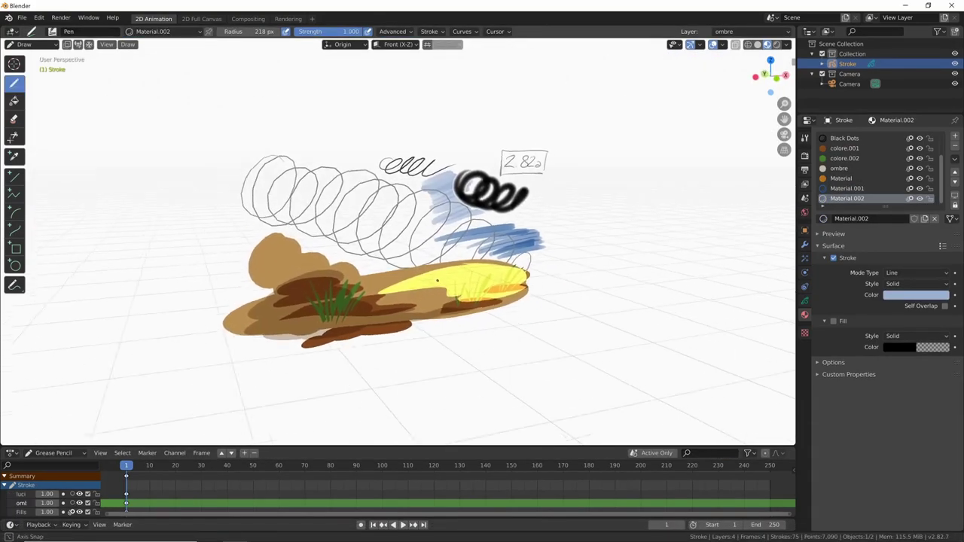
mouse_move(452, 256)
middle_down()
mouse_move(422, 248)
mouse_move(435, 271)
middle_up()
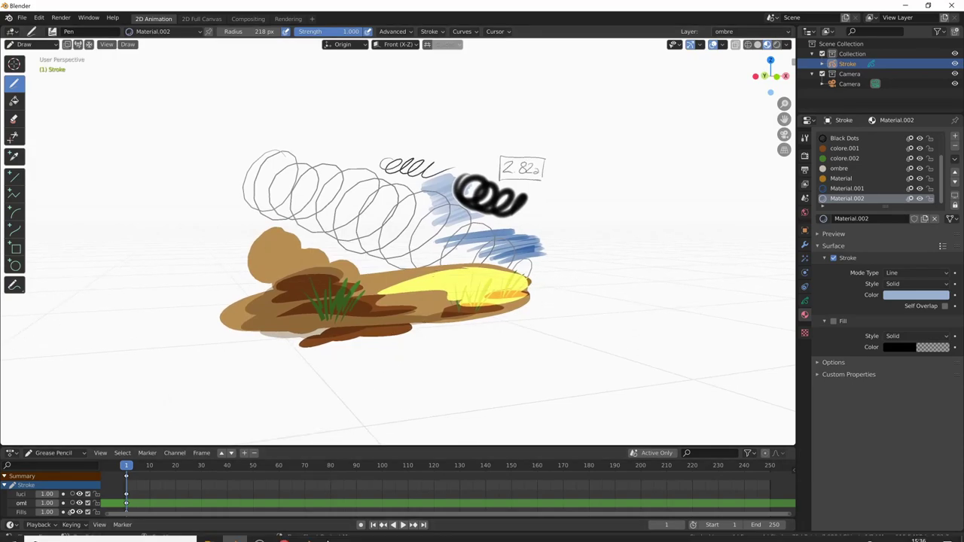
click(309, 533)
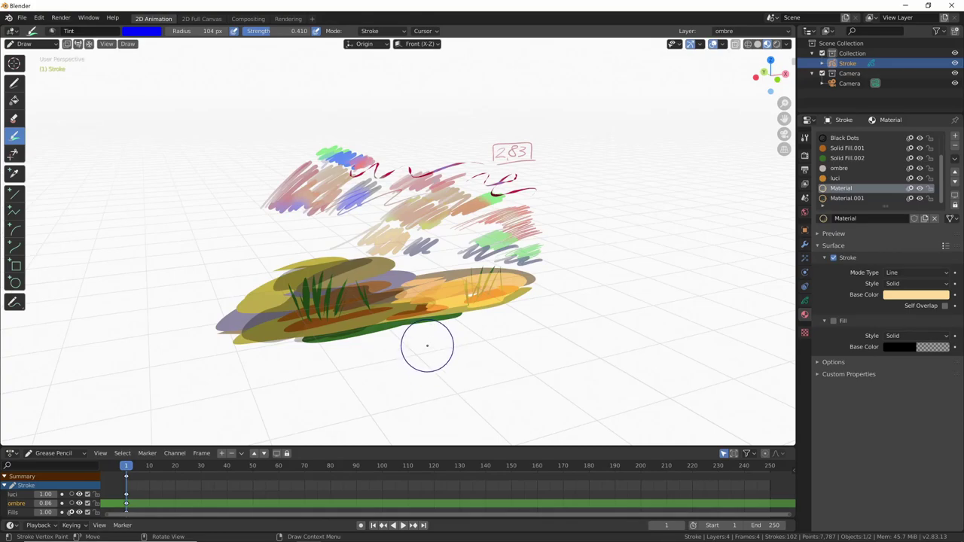
mouse_move(474, 316)
middle_down()
mouse_move(402, 343)
mouse_move(437, 327)
middle_up()
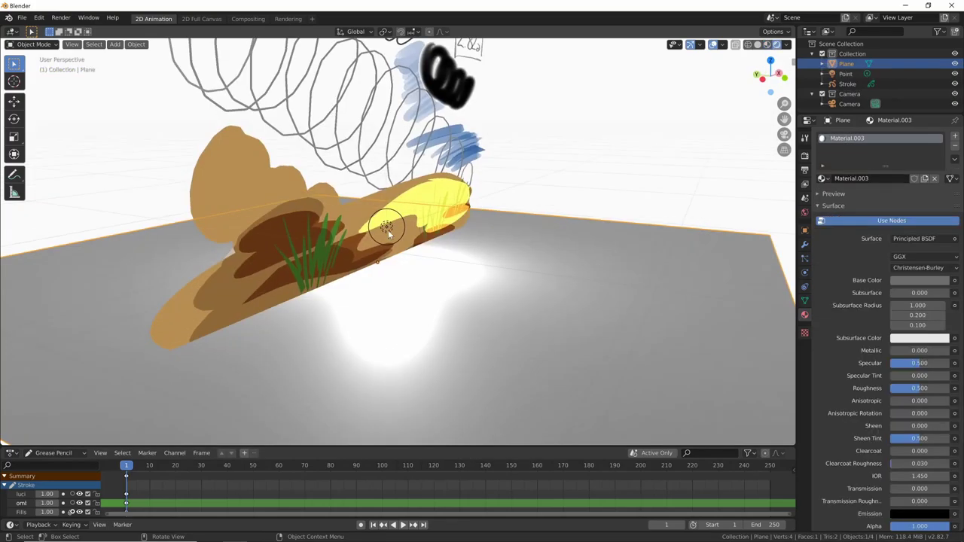
Move the point light closer, then higher over the lit ground painting.
click(387, 227)
mouse_move(388, 230)
middle_down()
mouse_move(553, 242)
mouse_move(504, 237)
middle_up()
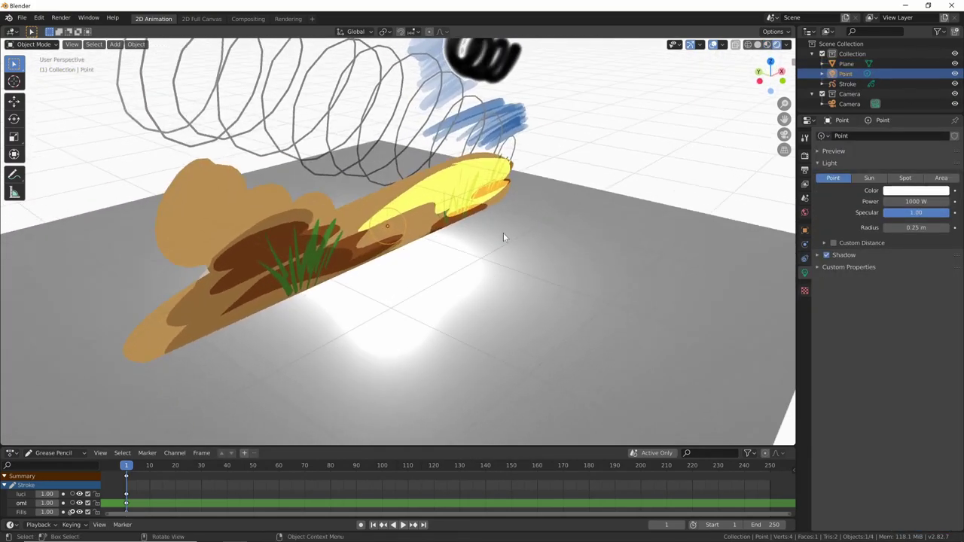
key(g)
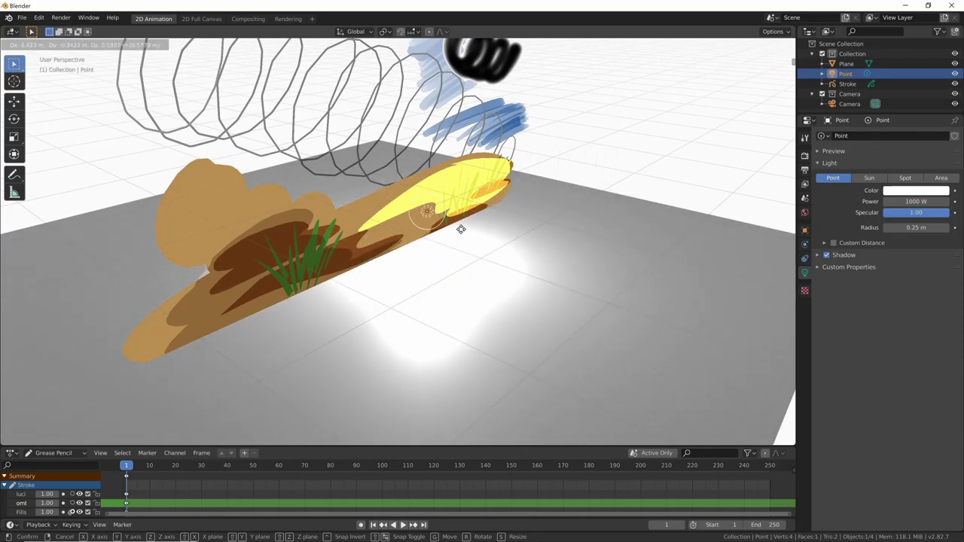
click(429, 224)
mouse_move(472, 248)
middle_down()
mouse_move(534, 230)
mouse_move(497, 235)
mouse_move(469, 339)
middle_up()
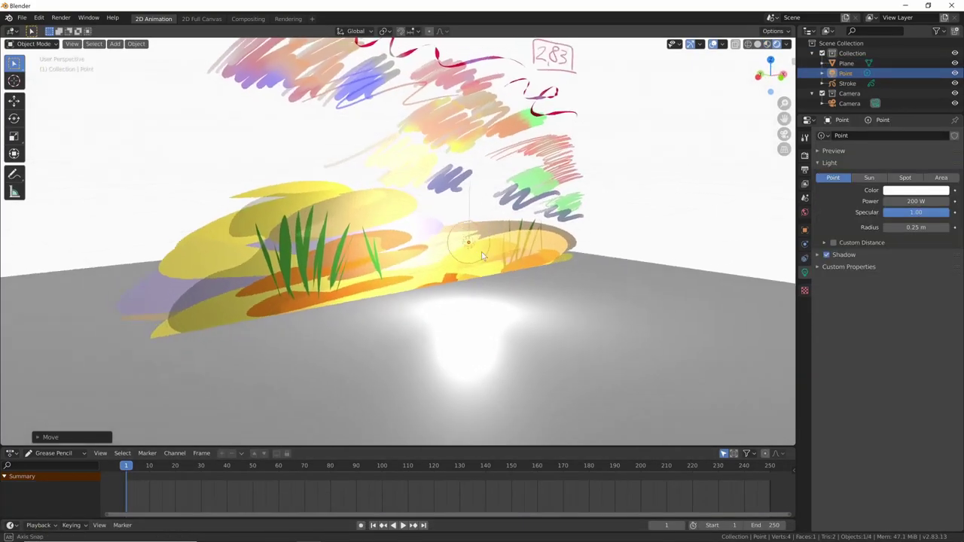
click(459, 162)
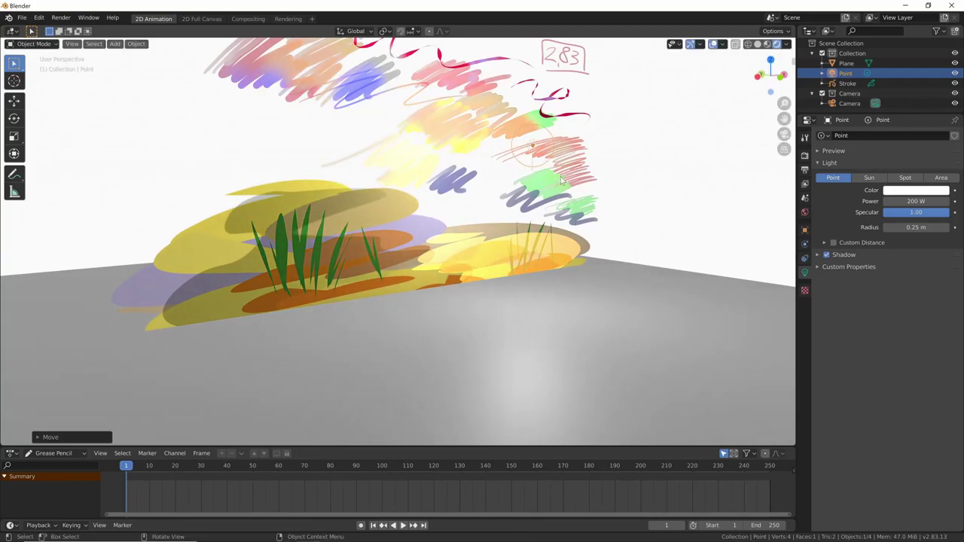
mouse_move(460, 162)
middle_down()
mouse_move(669, 210)
mouse_move(633, 143)
middle_up()
key(alt+Tab)
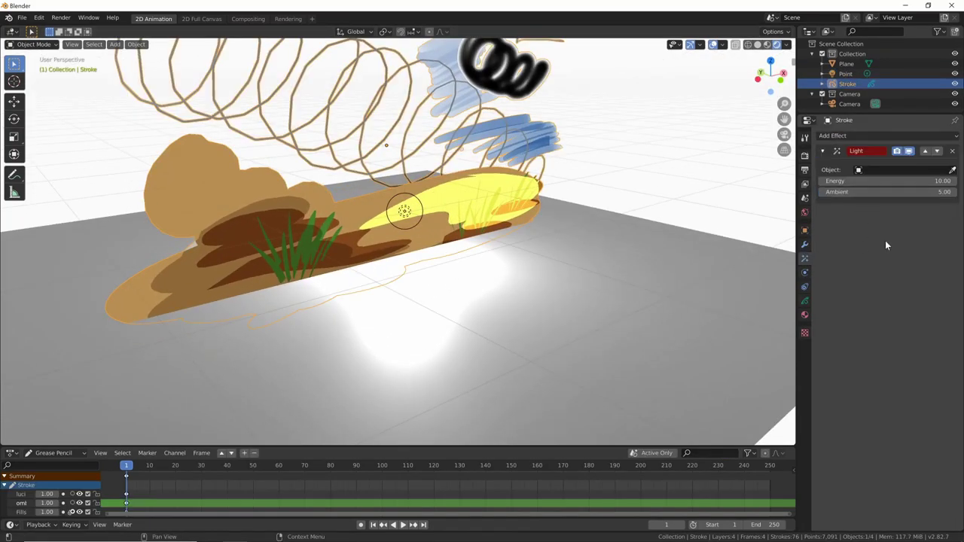
Set the Light effect's object to Point, with energy 100 and a new ambient value.
click(864, 172)
click(854, 205)
middle_drag(649, 277, 749, 226)
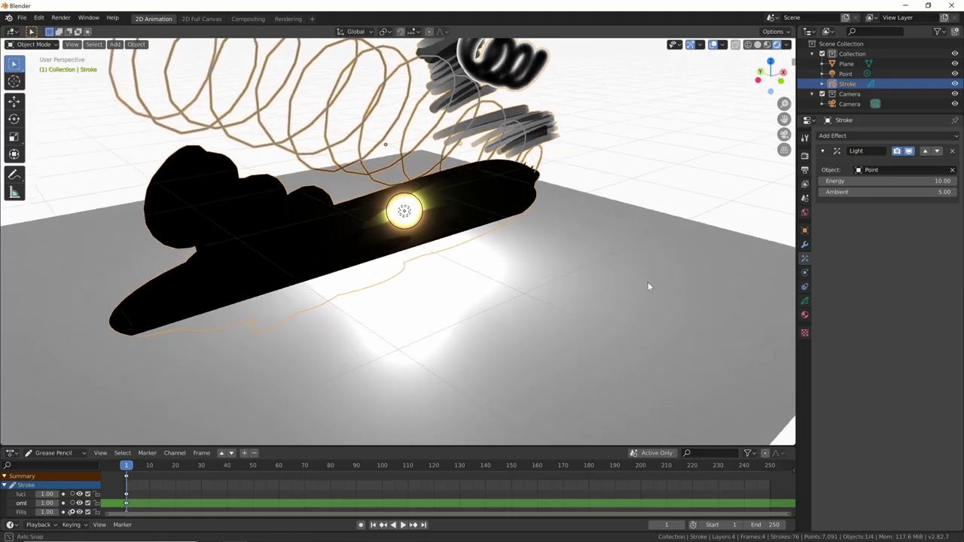
double_click(874, 181)
text(100)
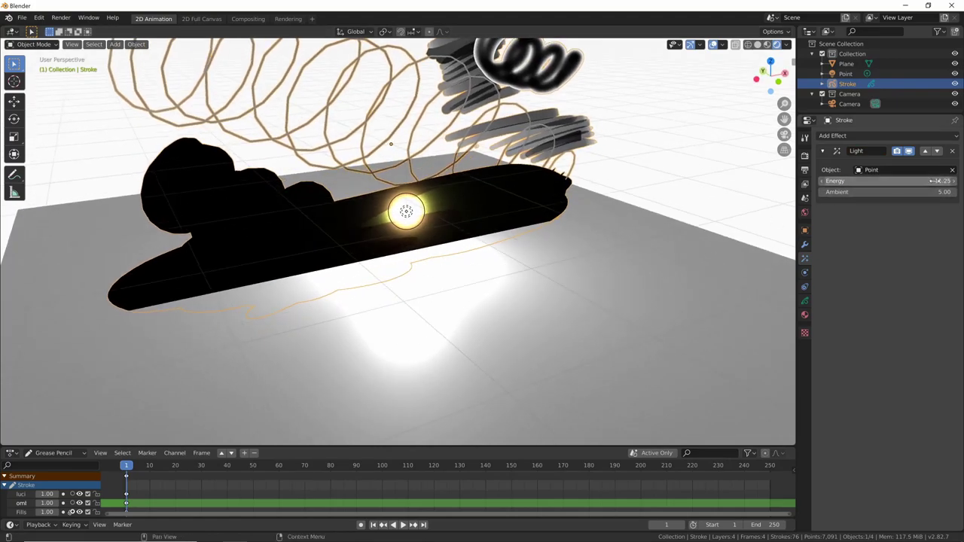
key(Tab)
text(1)
key(Return)
Move the point light onto the 2.82a ground painting's strokes.
middle_drag(682, 243, 445, 225)
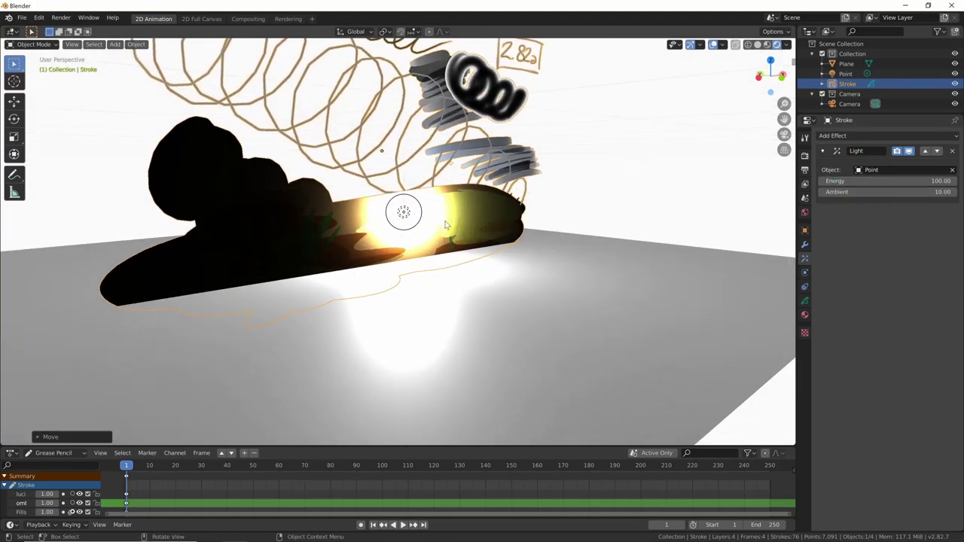
click(404, 213)
key(g)
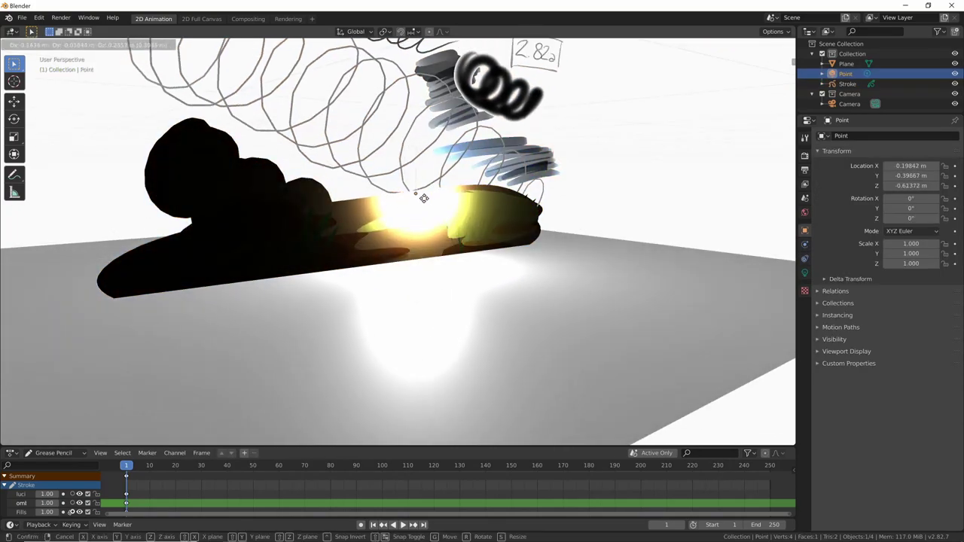
click(411, 195)
mouse_move(457, 245)
middle_down()
mouse_move(459, 276)
mouse_move(458, 261)
middle_up()
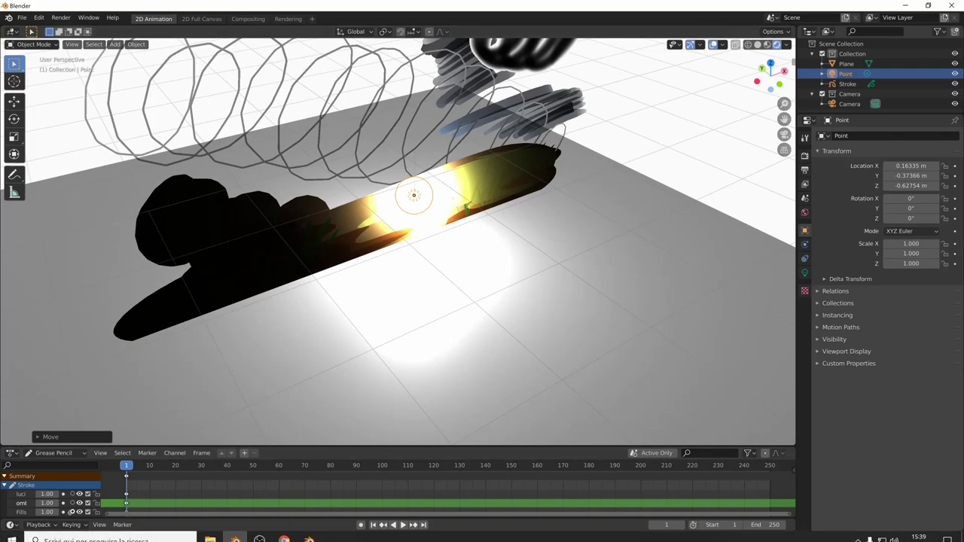
Bring up the 2.83 window and orbit around its colourful painting.
click(259, 532)
mouse_move(465, 317)
middle_down()
mouse_move(481, 272)
mouse_move(515, 255)
middle_up()
middle_drag(666, 195, 632, 237)
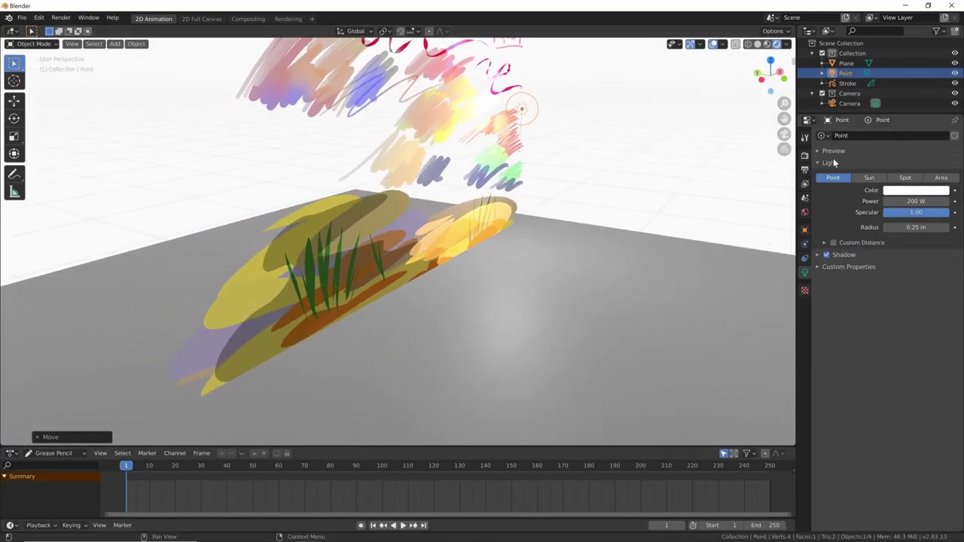
Select the Point light in the 2.83 scene and orbit to a front view of the painting.
click(847, 83)
click(847, 73)
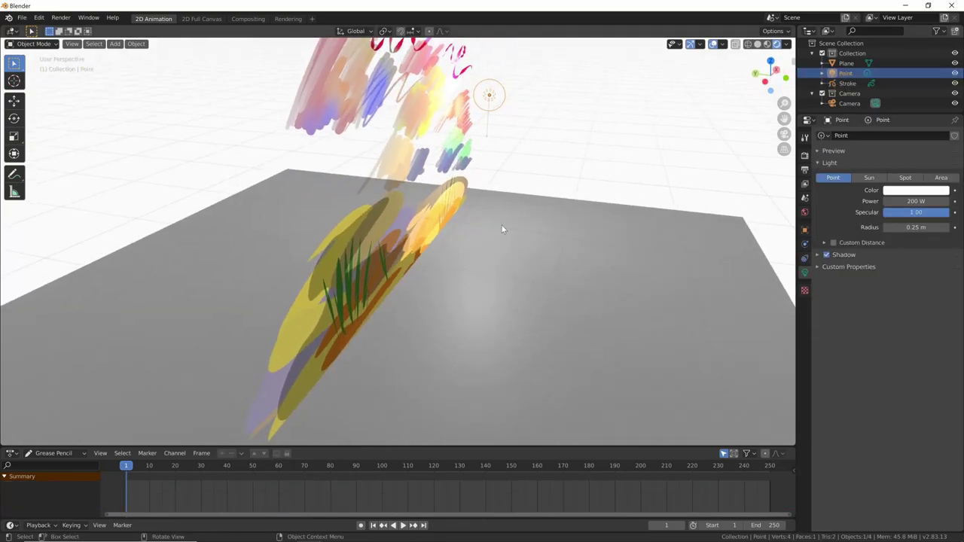
middle_drag(501, 225, 374, 282)
drag(374, 281, 372, 296)
mouse_move(372, 296)
middle_down()
mouse_move(471, 261)
mouse_move(530, 319)
middle_up()
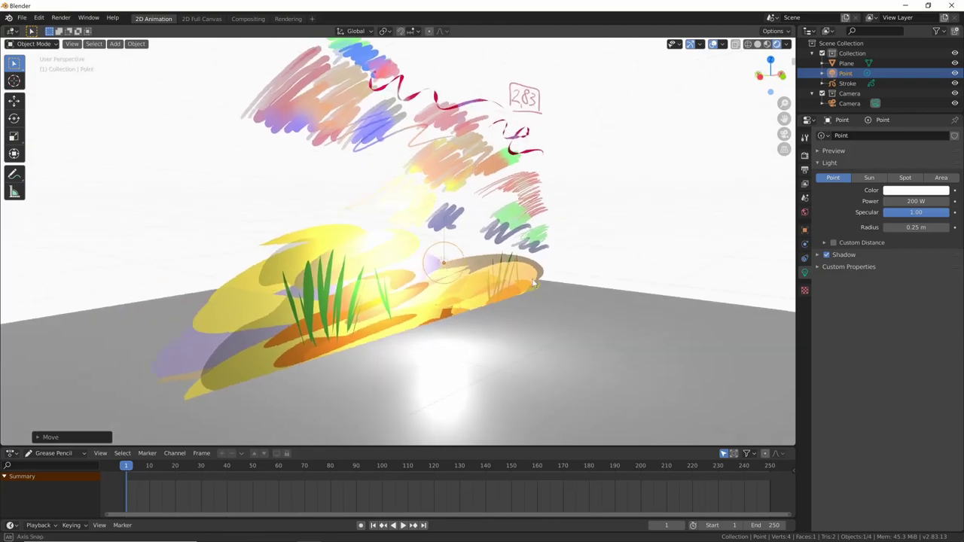
mouse_move(572, 311)
middle_down()
mouse_move(467, 285)
mouse_move(538, 297)
mouse_move(526, 283)
mouse_move(567, 279)
mouse_move(422, 296)
mouse_move(566, 281)
middle_up()
Drop the point light into the grass, then check the Stroke object's shader effects list without adding one.
key(g)
click(373, 301)
click(541, 280)
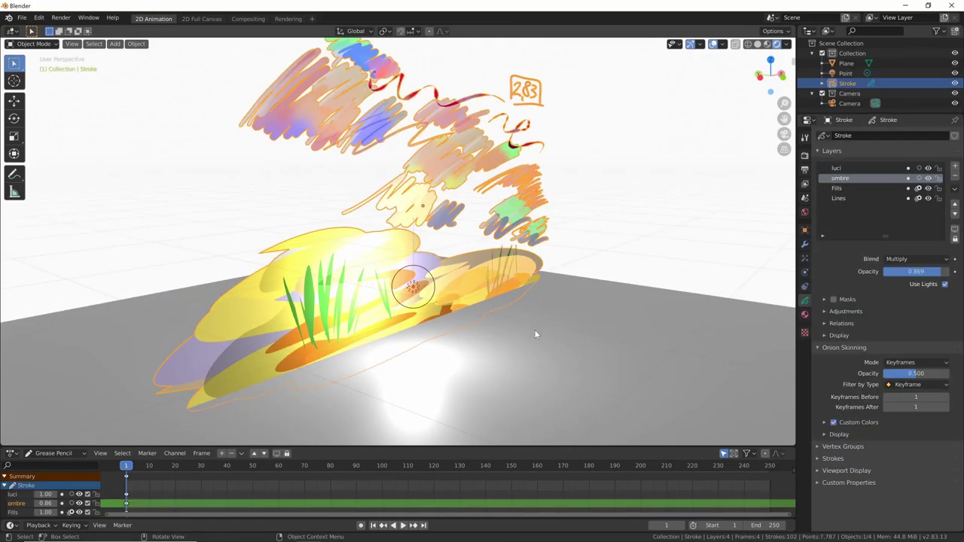
click(804, 285)
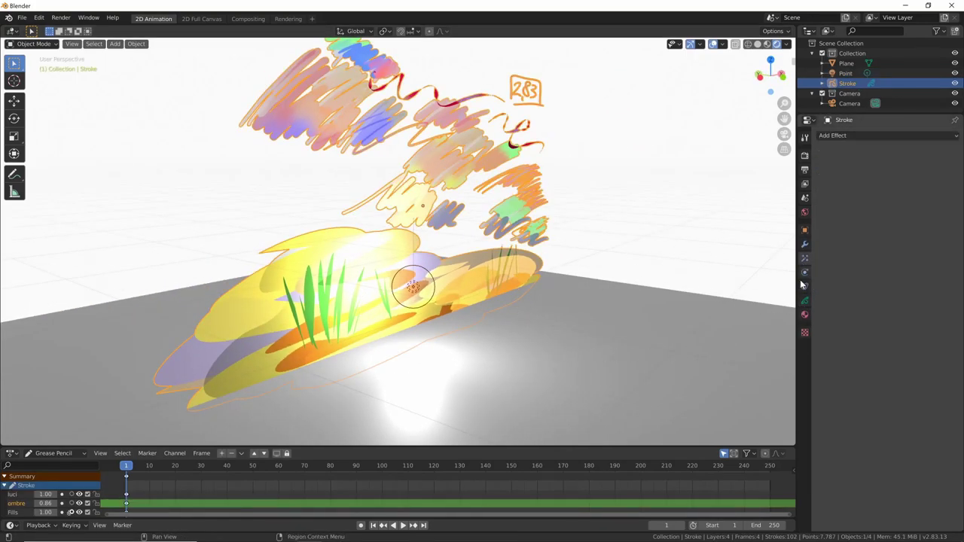
click(880, 137)
click(838, 158)
Move the point light higher above the ground.
mouse_move(602, 302)
middle_down()
mouse_move(356, 307)
mouse_move(374, 316)
mouse_move(369, 286)
middle_up()
click(357, 301)
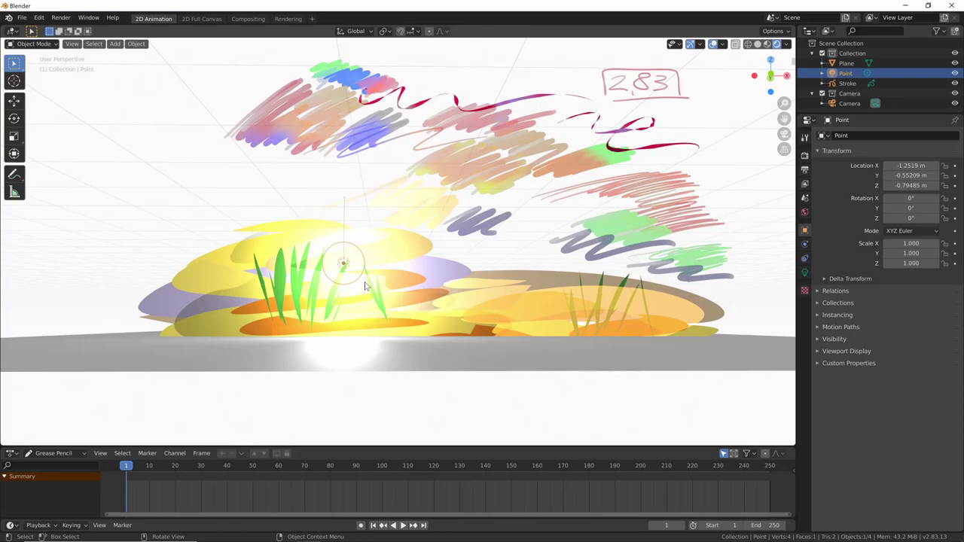
key(g)
click(556, 136)
mouse_move(556, 136)
middle_down()
mouse_move(610, 270)
mouse_move(670, 283)
middle_up()
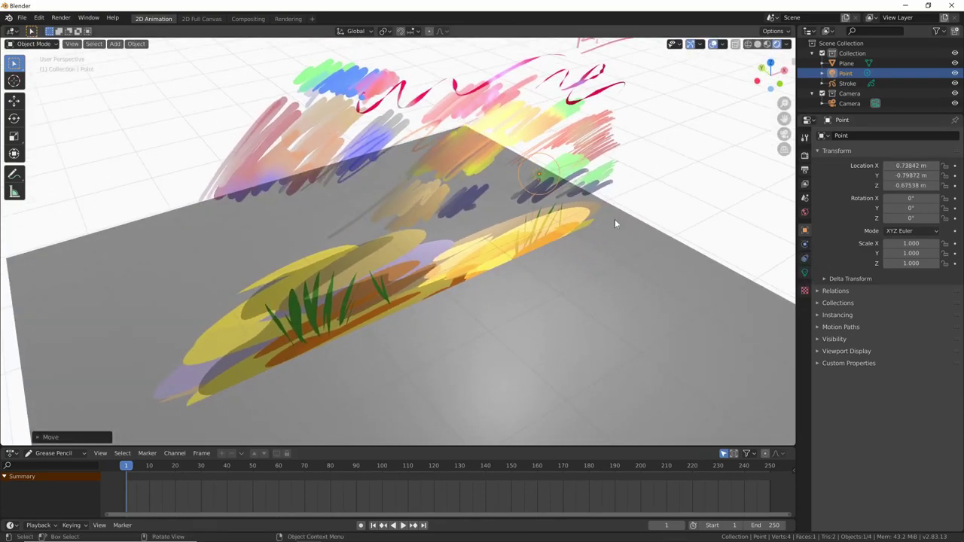
Select the Stroke object and show its layers in Object Data properties.
click(561, 222)
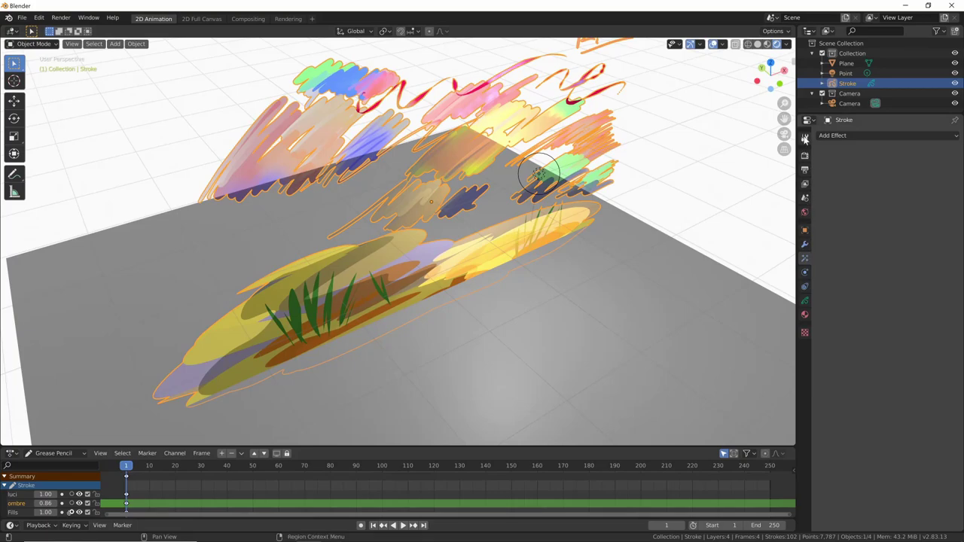
click(806, 287)
click(805, 300)
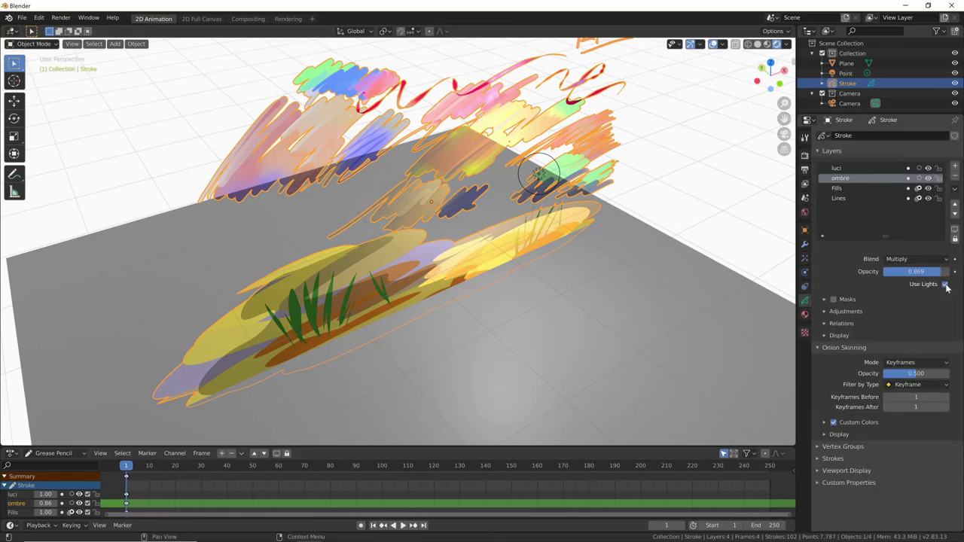
middle_drag(761, 286, 698, 285)
Toggle Use Lights off and back on for the Fills and Lines layers, then make ombre active.
click(841, 188)
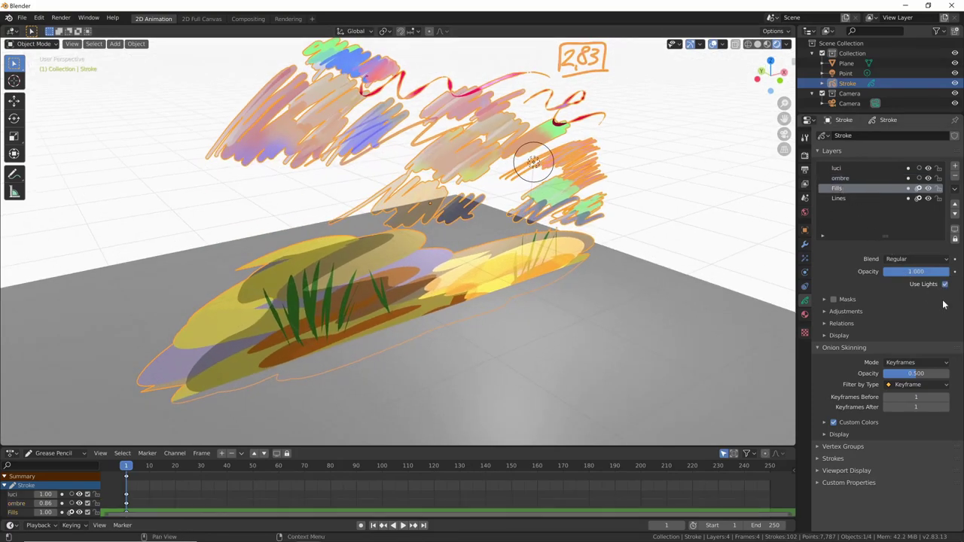
click(944, 284)
click(848, 198)
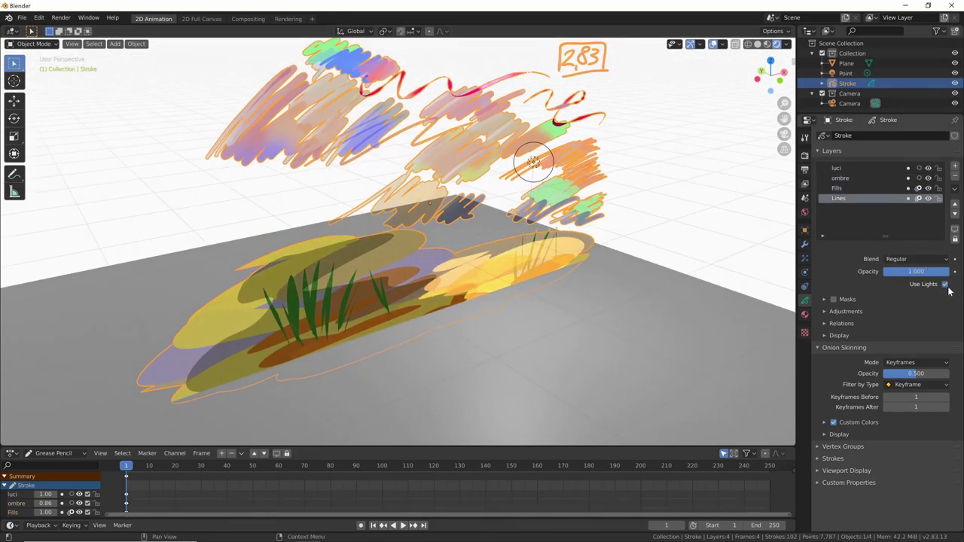
click(945, 285)
click(945, 284)
click(867, 189)
click(945, 284)
click(862, 177)
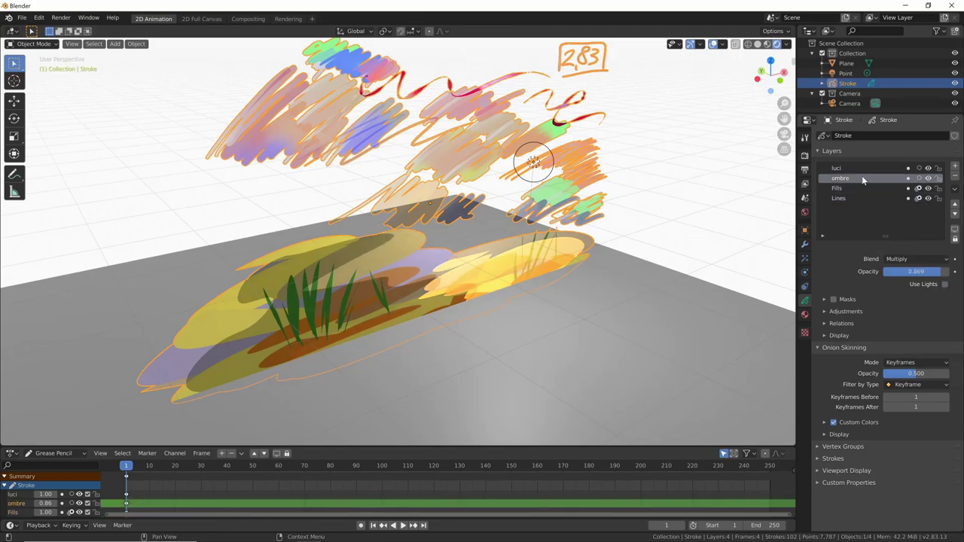
Move the point light down among the bushes, viewed from a near-frontal angle.
middle_drag(678, 287, 621, 267)
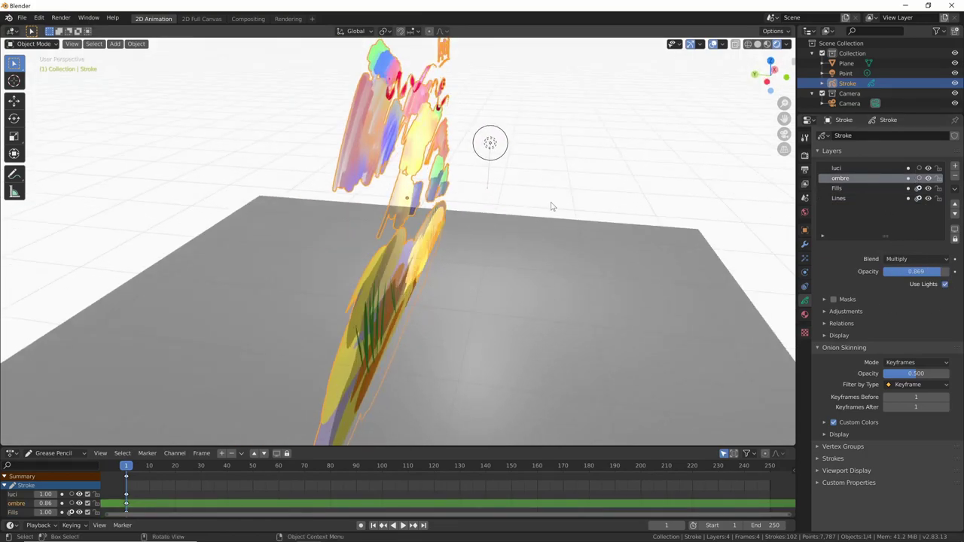
mouse_move(552, 205)
middle_down()
mouse_move(502, 181)
mouse_move(586, 209)
mouse_move(511, 215)
mouse_move(527, 160)
middle_up()
click(529, 158)
drag(529, 158, 494, 299)
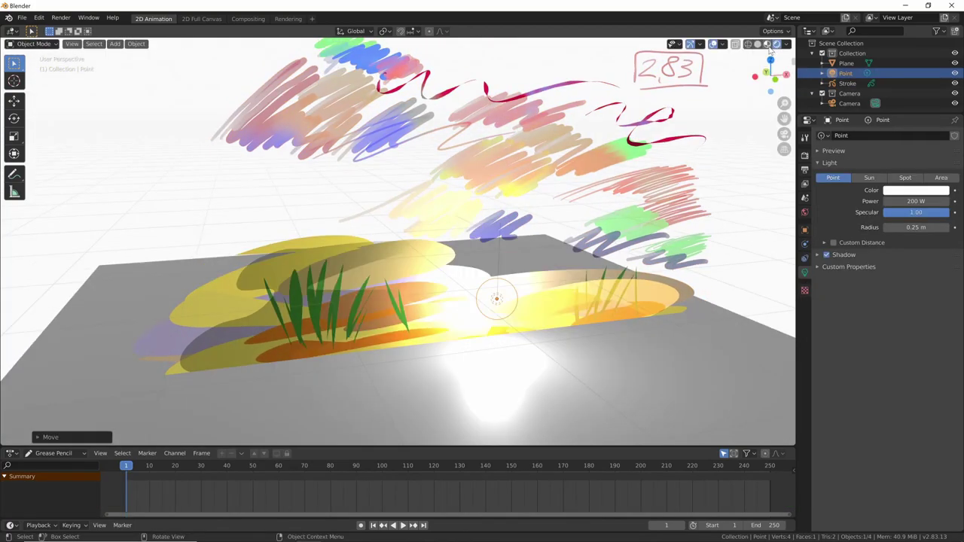
middle_drag(770, 49, 707, 116)
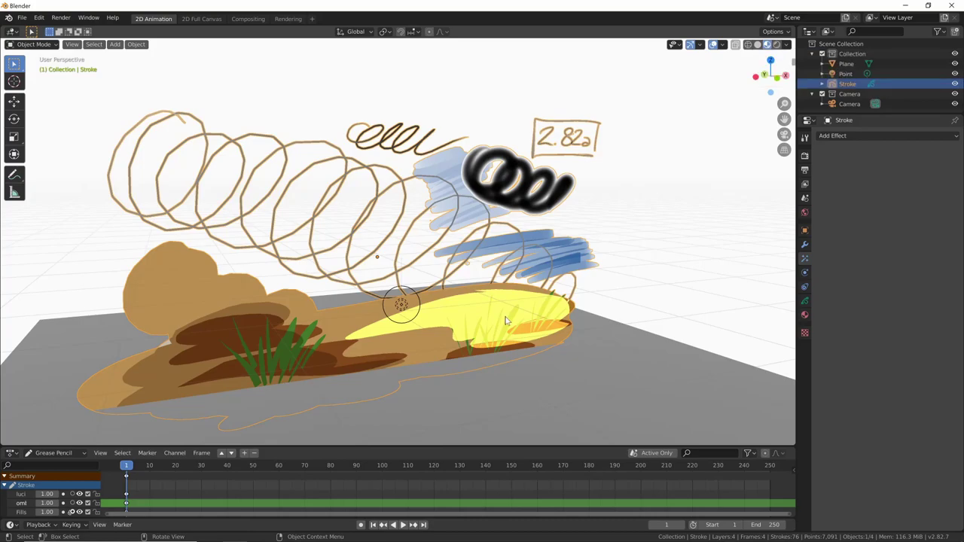
Add a Pixelate effect to the 2.82a strokes and adjust its size, then select the 2.83 Stroke object.
mouse_move(573, 279)
middle_down()
mouse_move(605, 280)
mouse_move(588, 279)
middle_up()
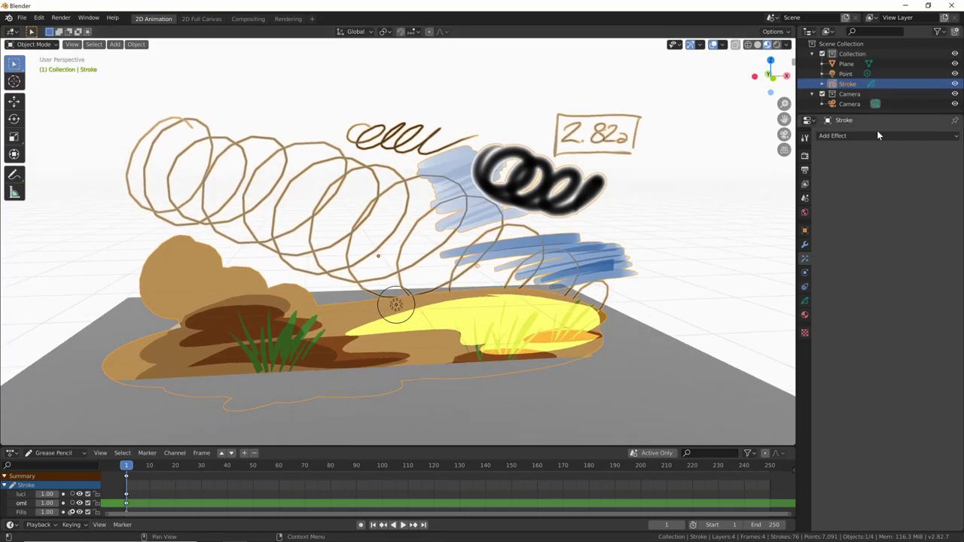
click(877, 136)
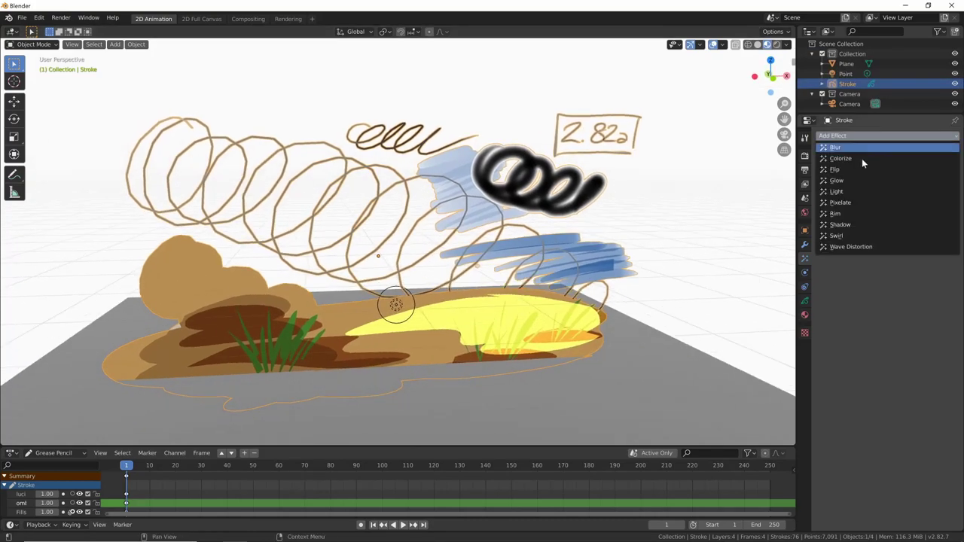
click(869, 203)
mouse_move(912, 189)
mouse_down()
mouse_move(890, 190)
mouse_move(927, 190)
mouse_up()
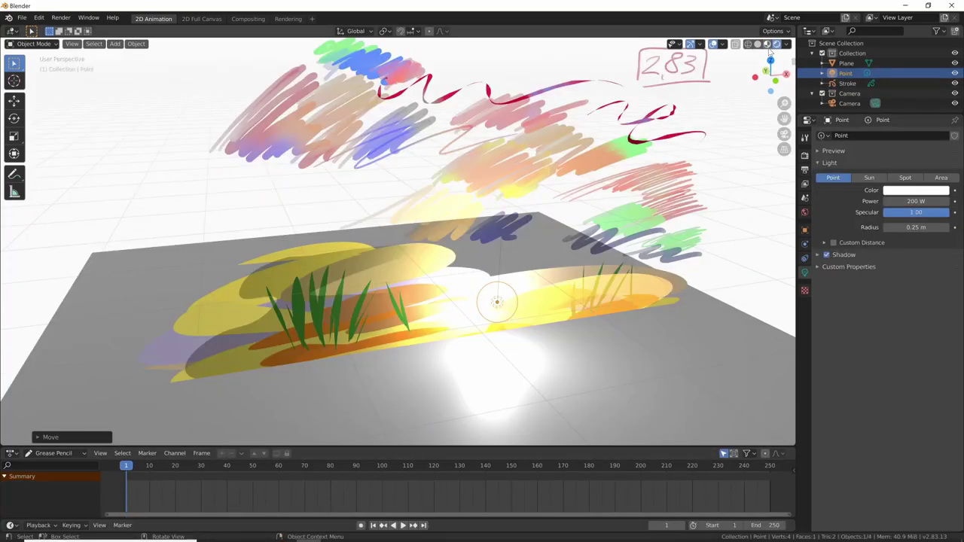
middle_drag(770, 49, 494, 292)
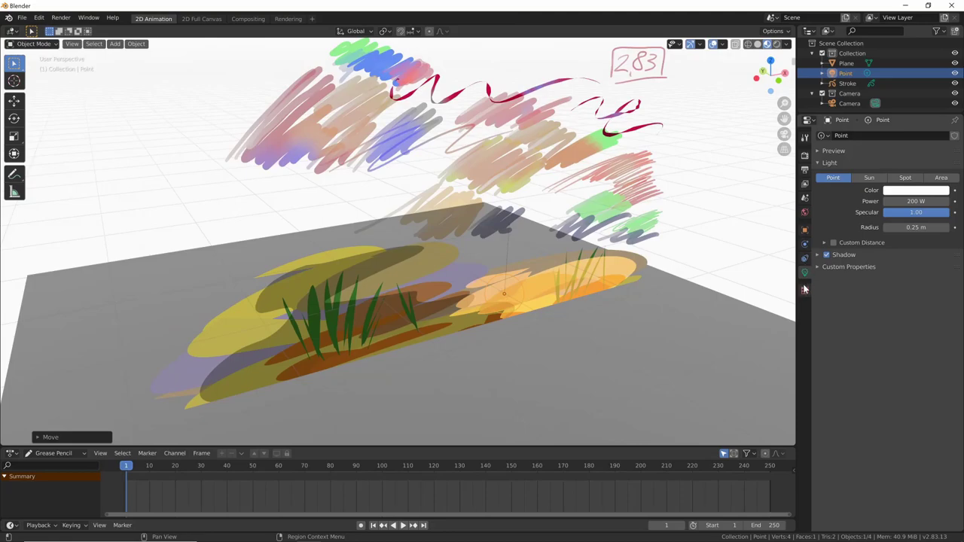
click(619, 267)
click(805, 260)
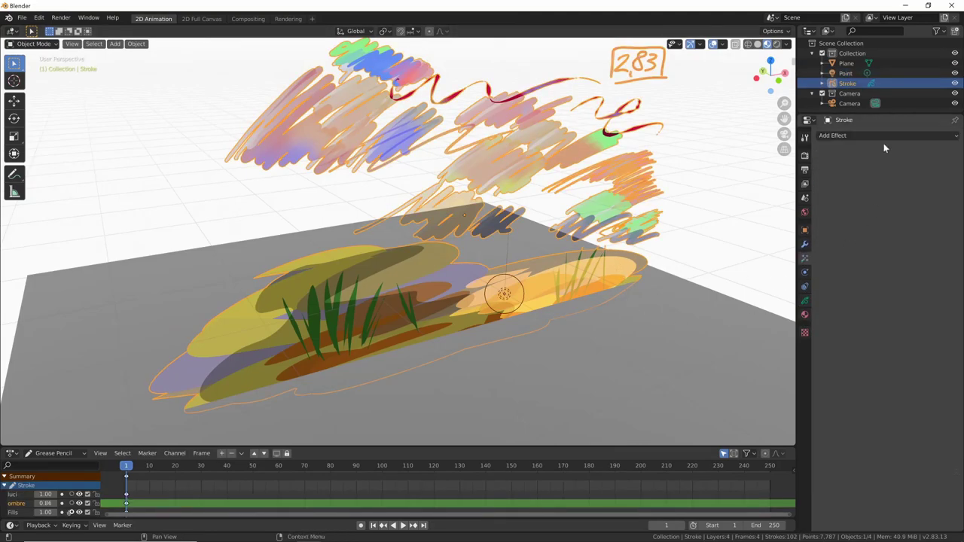
click(885, 137)
click(853, 193)
mouse_move(894, 180)
mouse_down()
mouse_move(927, 180)
mouse_move(927, 189)
mouse_up()
mouse_move(573, 301)
middle_down()
mouse_move(639, 309)
mouse_move(619, 313)
mouse_move(730, 312)
mouse_move(658, 331)
mouse_move(667, 293)
middle_up()
key(alt+a)
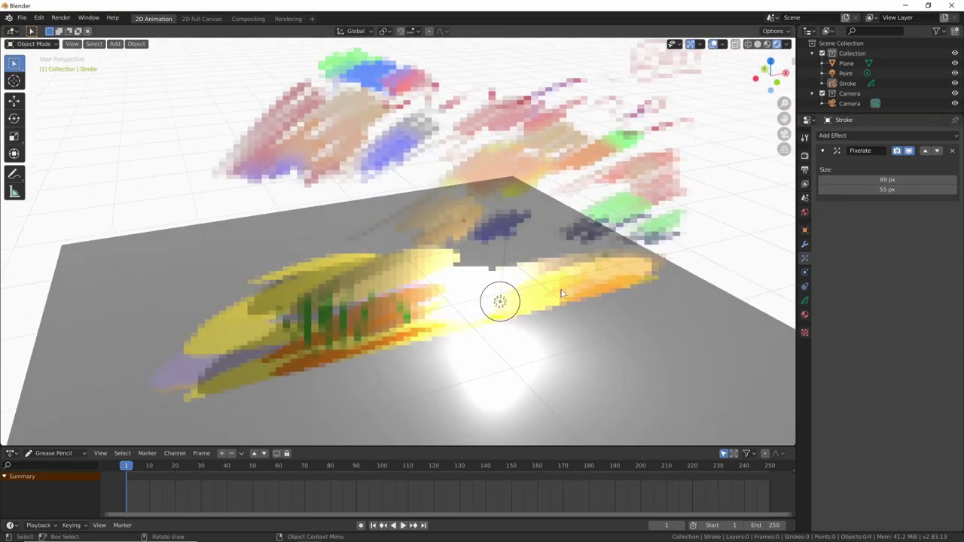
mouse_move(562, 294)
middle_down()
mouse_move(596, 282)
mouse_move(583, 293)
middle_up()
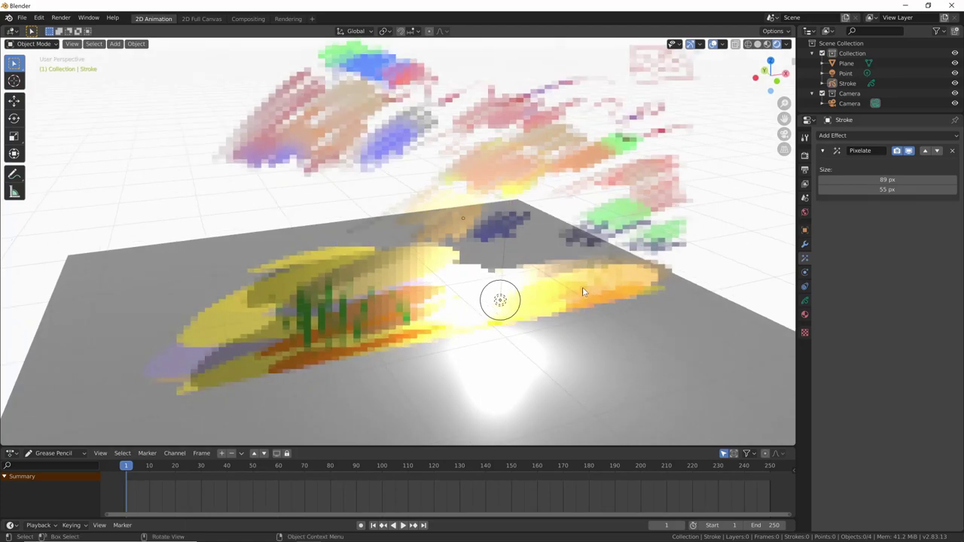
mouse_move(546, 283)
middle_down()
mouse_move(526, 305)
mouse_move(586, 299)
mouse_move(505, 315)
middle_up()
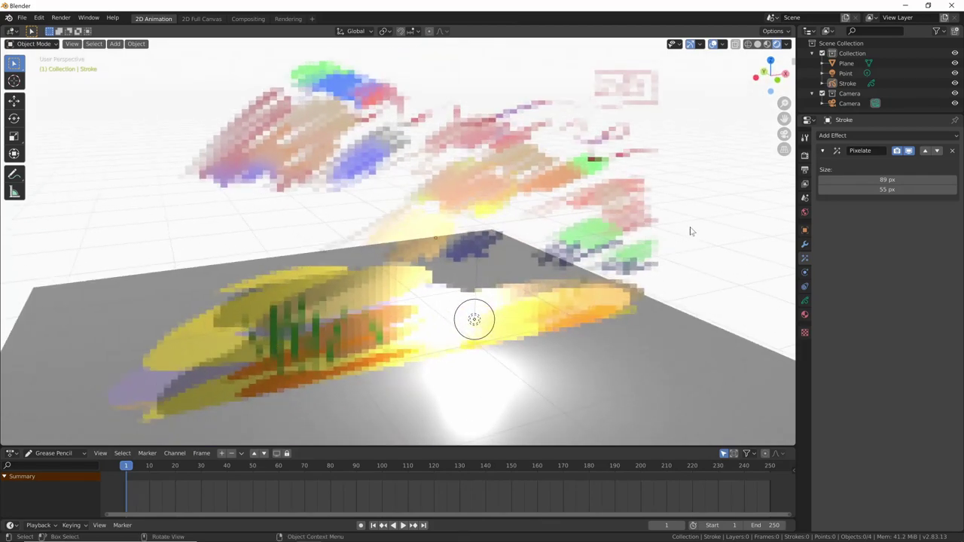
click(953, 151)
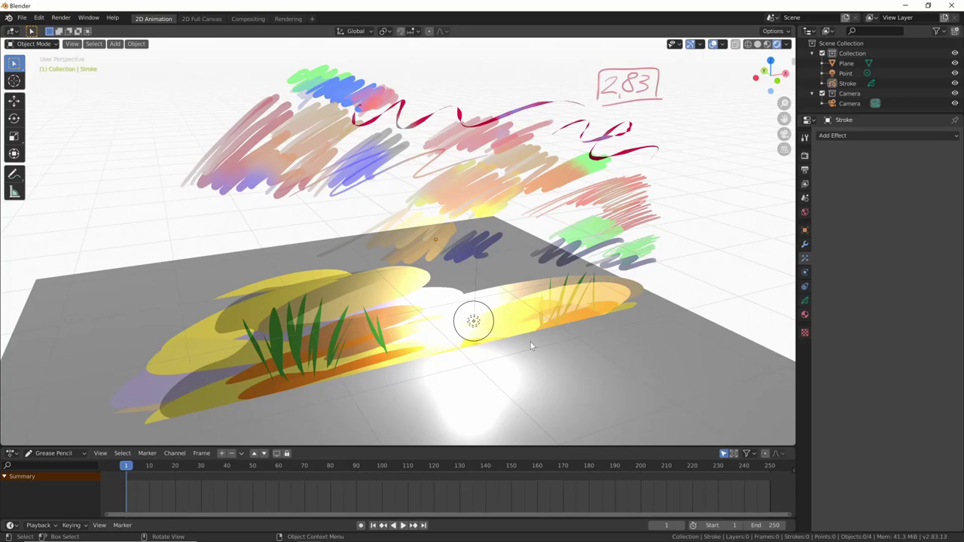
mouse_move(531, 343)
middle_down()
mouse_move(581, 317)
mouse_move(551, 319)
middle_up()
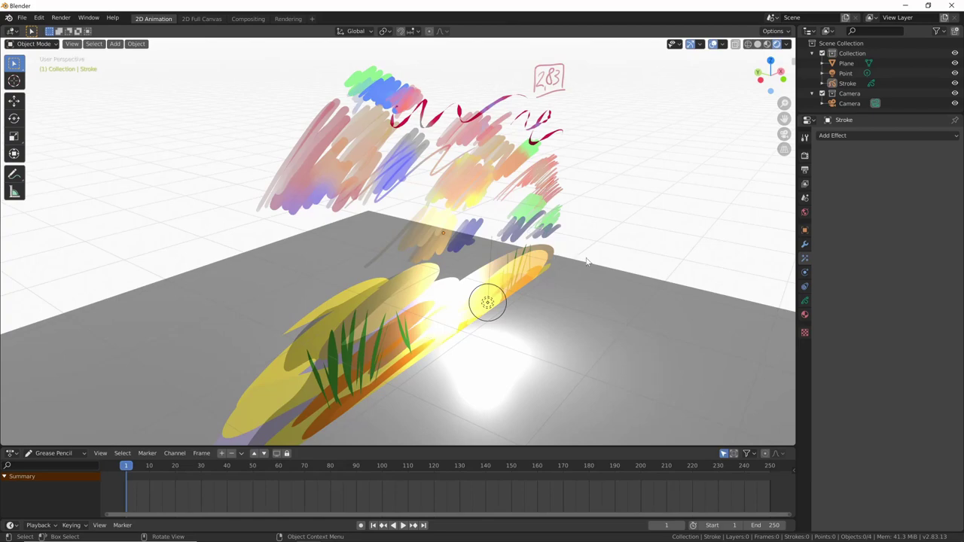
middle_drag(587, 262, 476, 276)
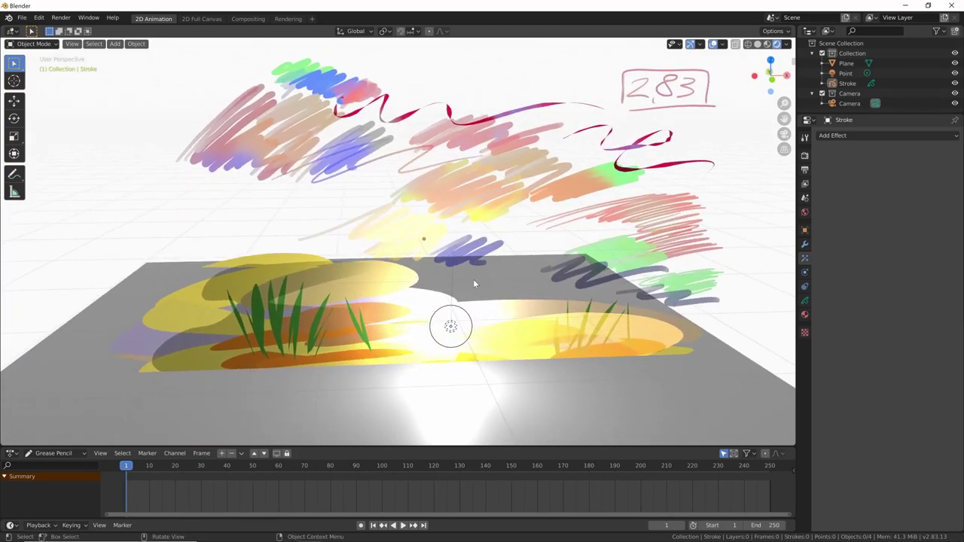